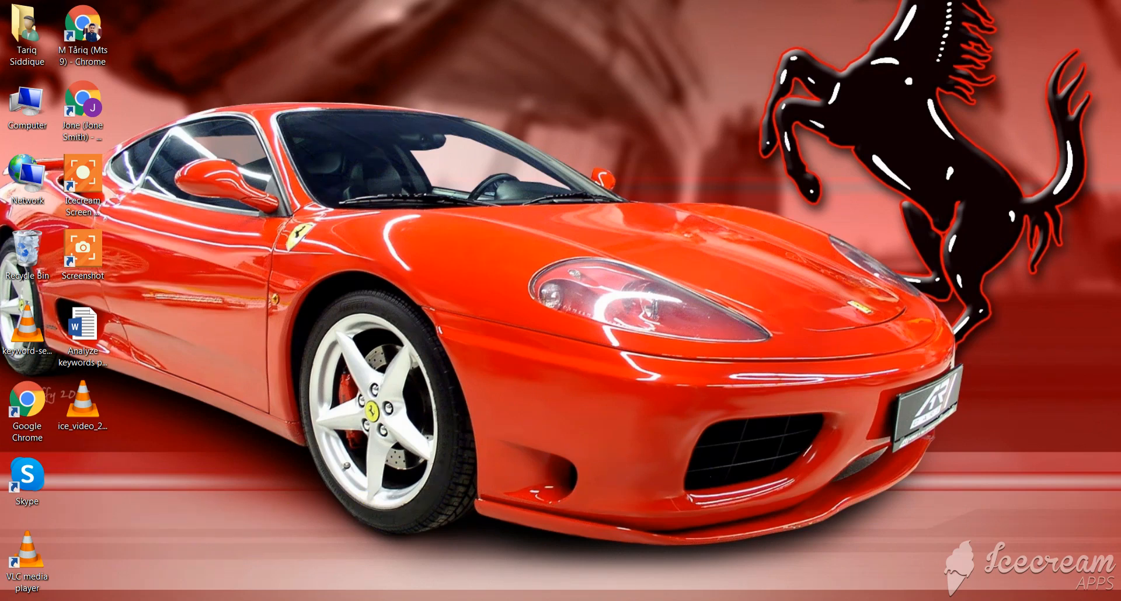
Open fiverr.com in Chrome and go to the account's profile page.
click(144, 600)
click(196, 42)
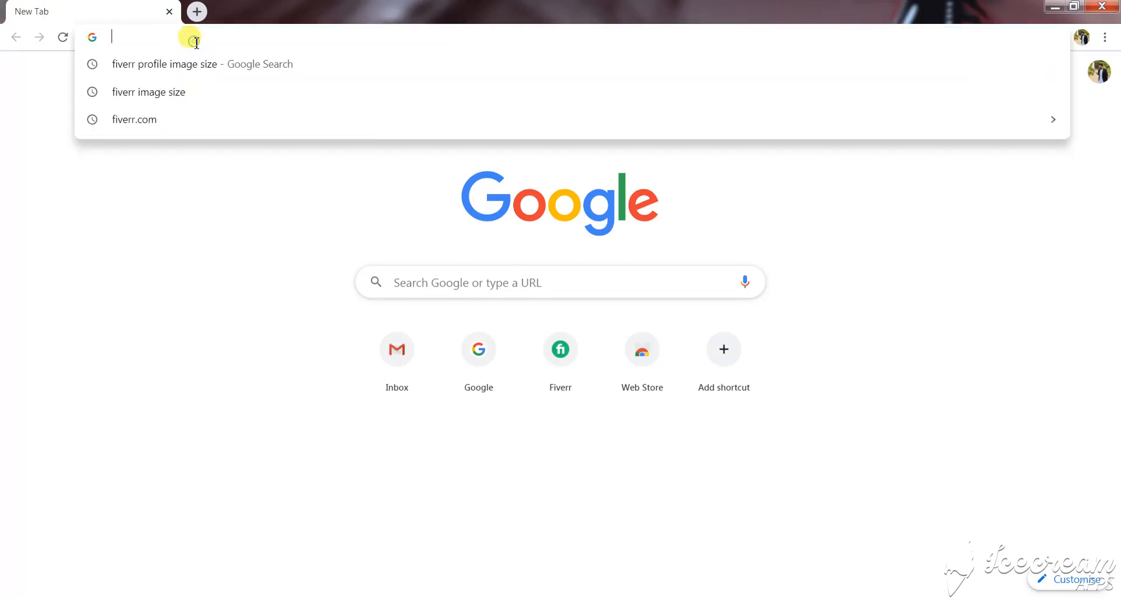
text(fiverr)
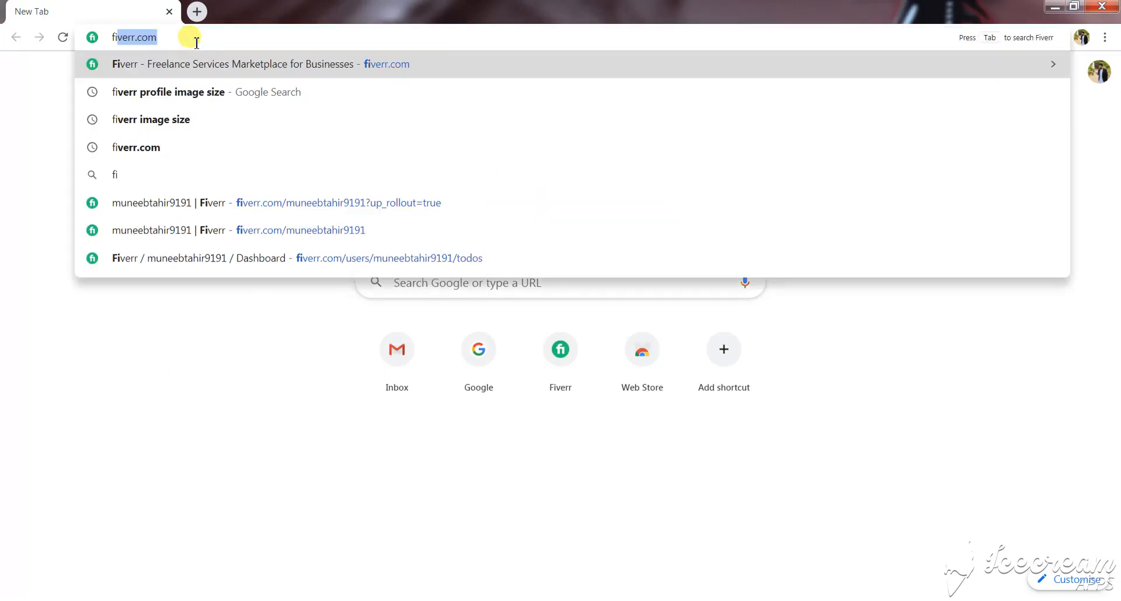
text(.com)
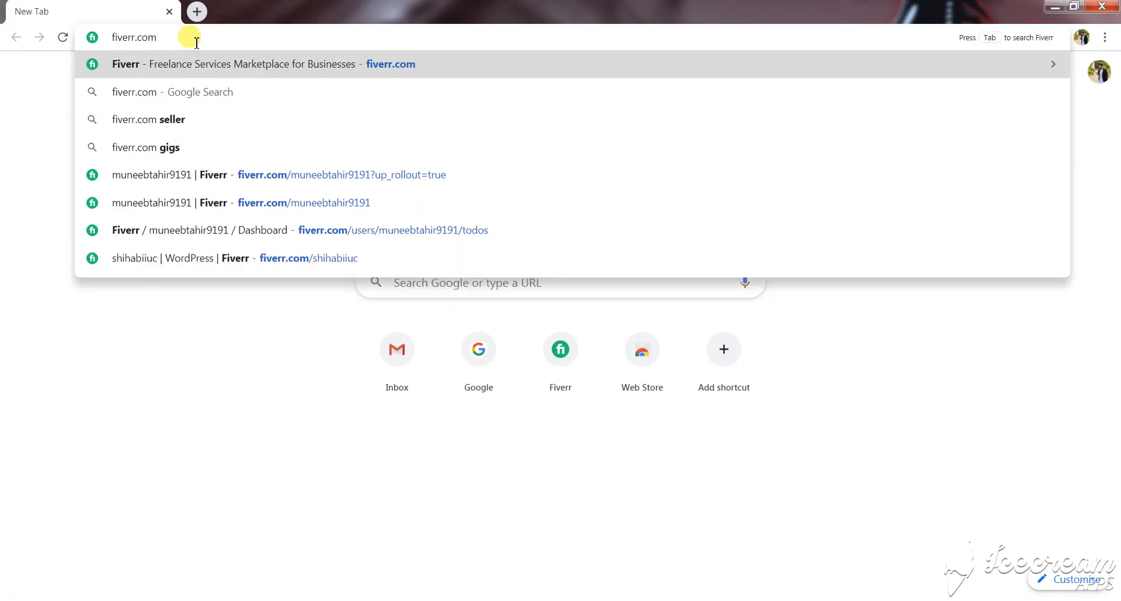
key(Return)
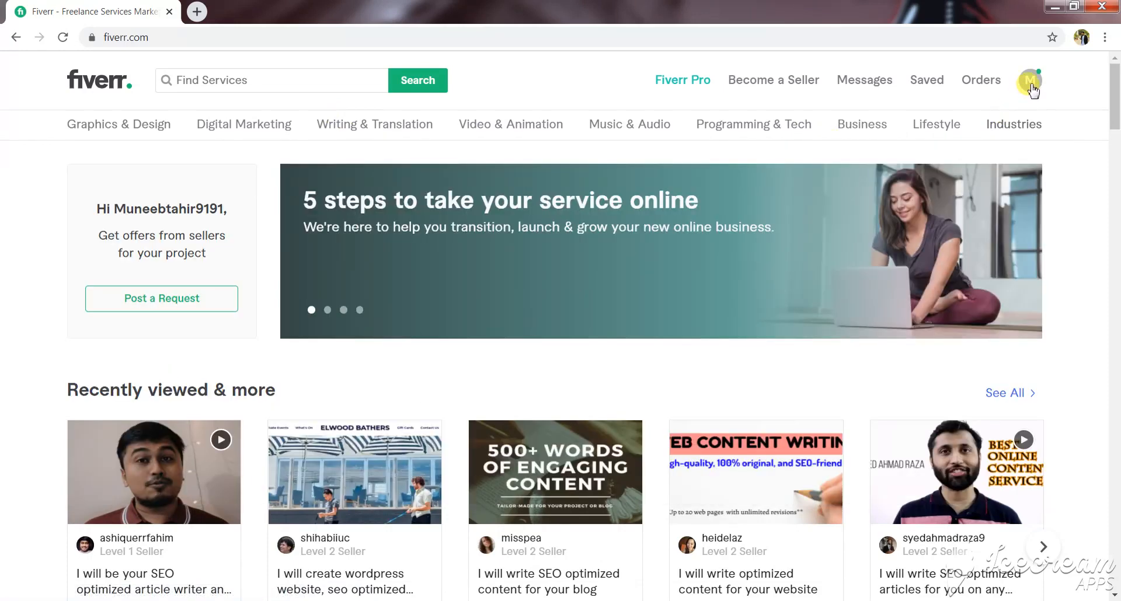
click(1032, 88)
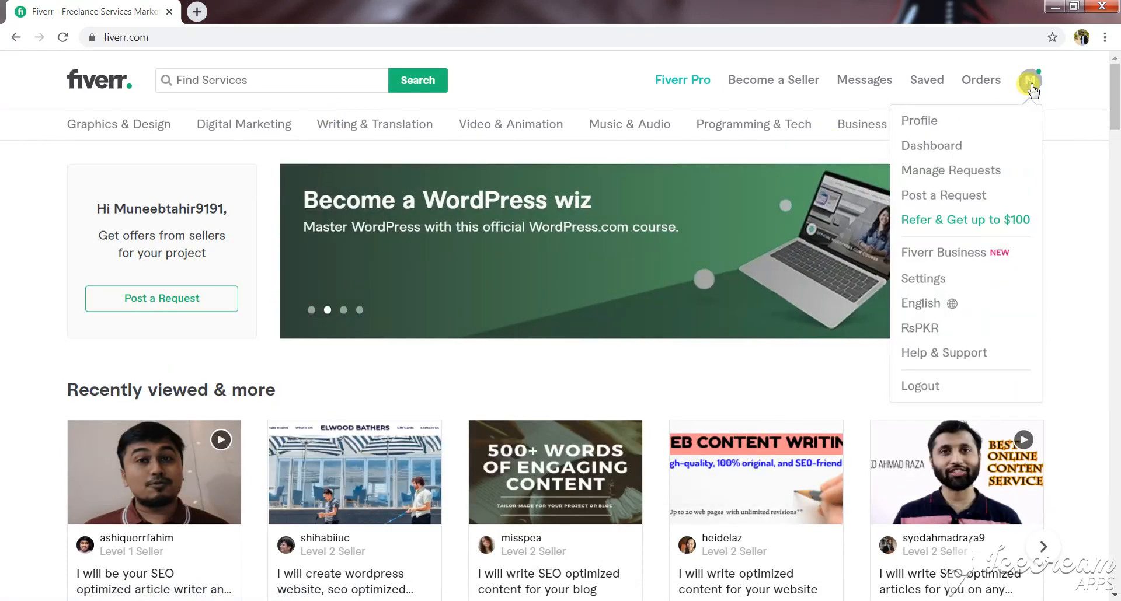
click(922, 121)
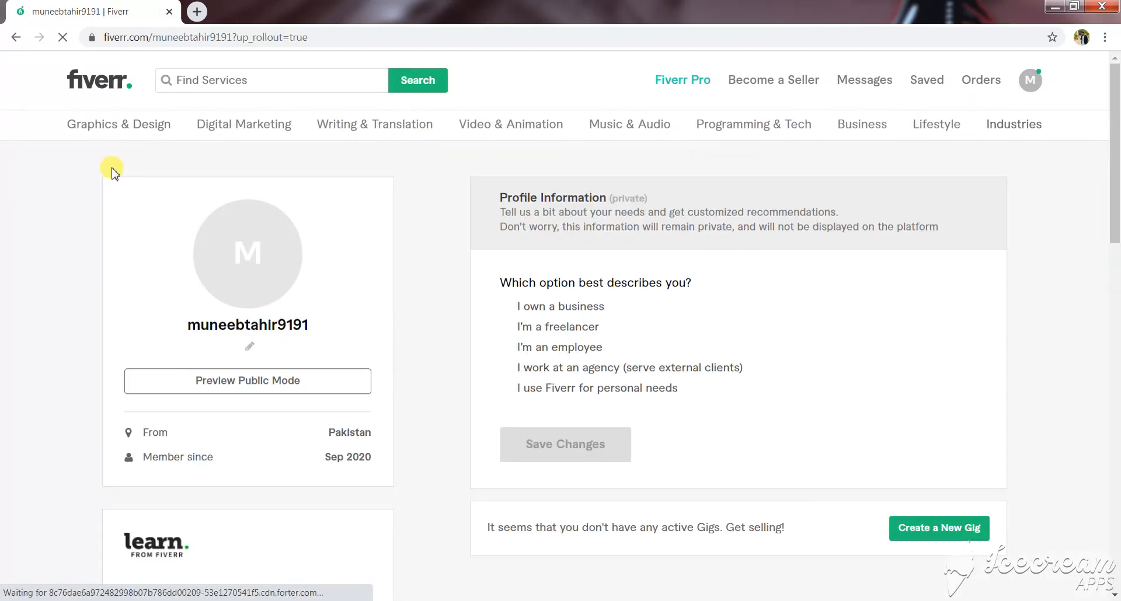
Upload the content writer's portrait from the Pictures library as the profile photo.
scroll(242, 207, down, 1)
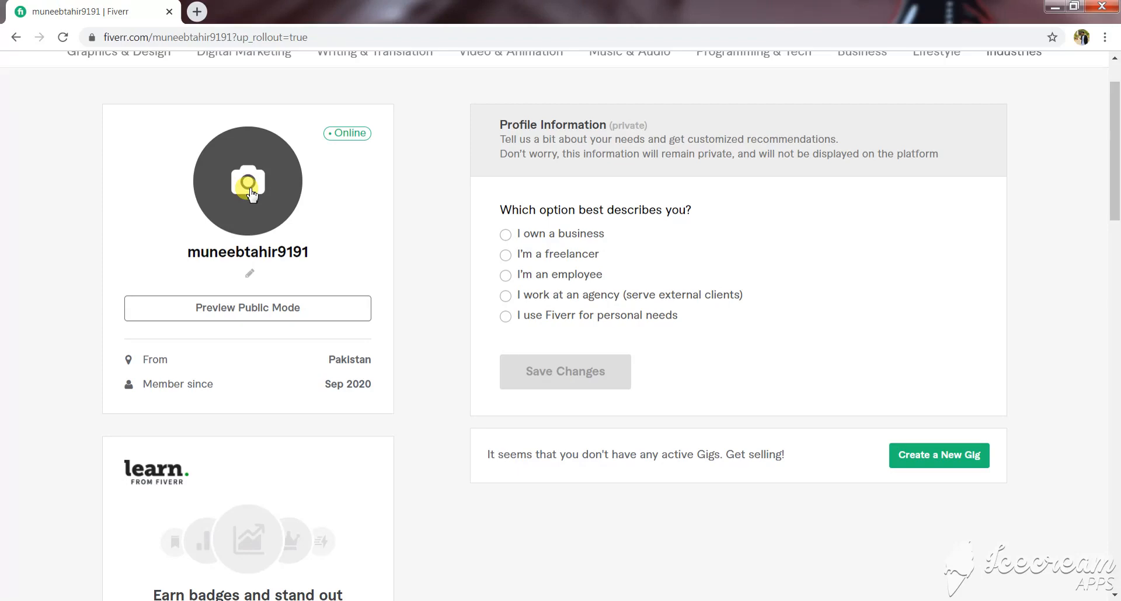
click(249, 190)
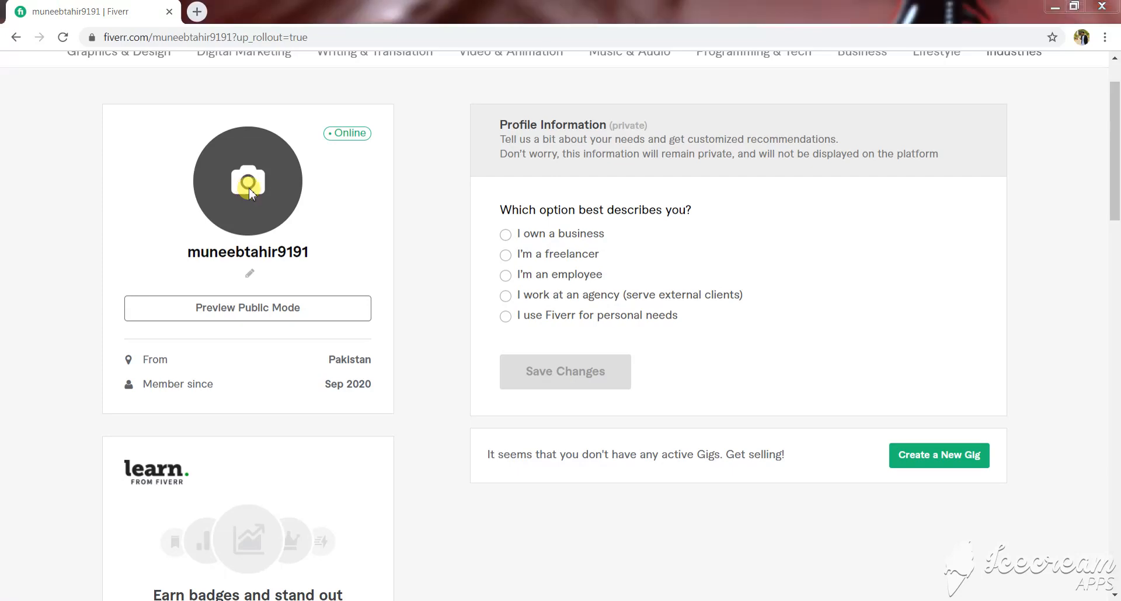
click(54, 206)
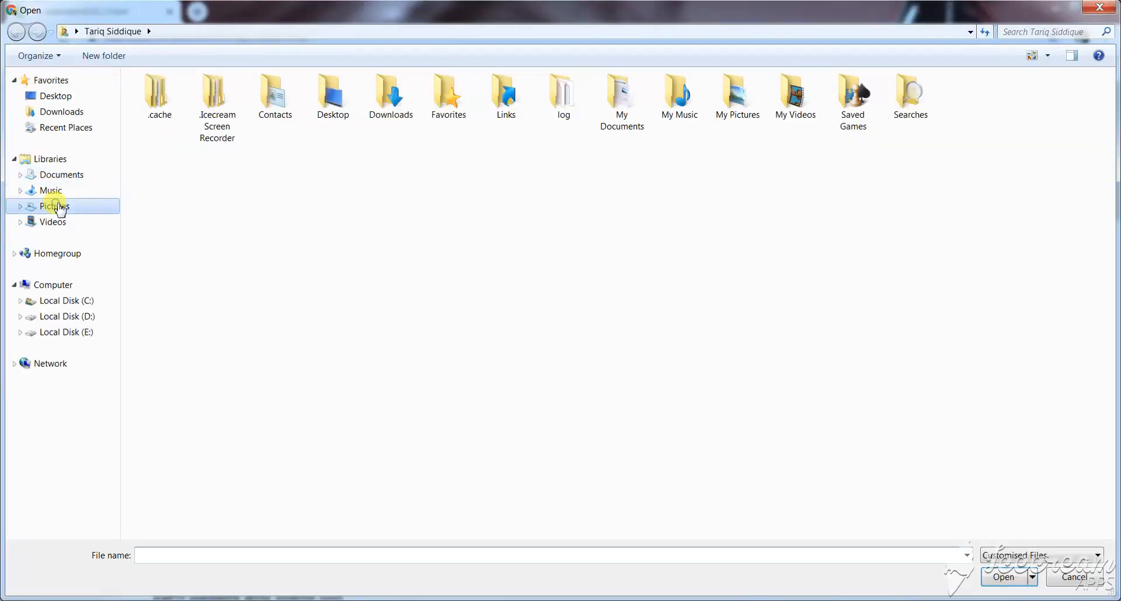
click(164, 195)
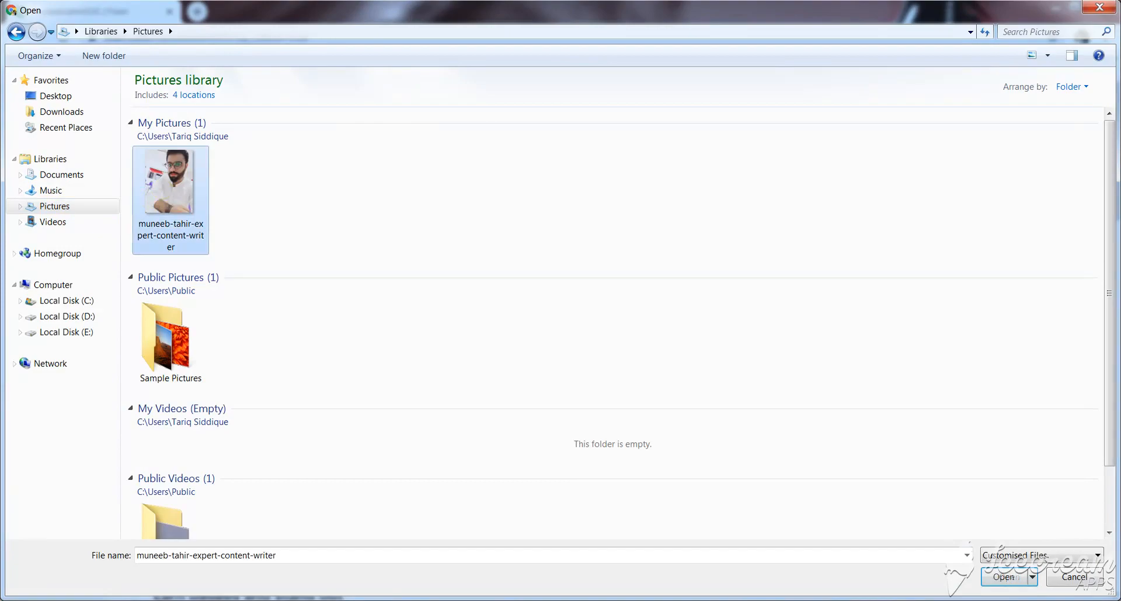
click(1001, 587)
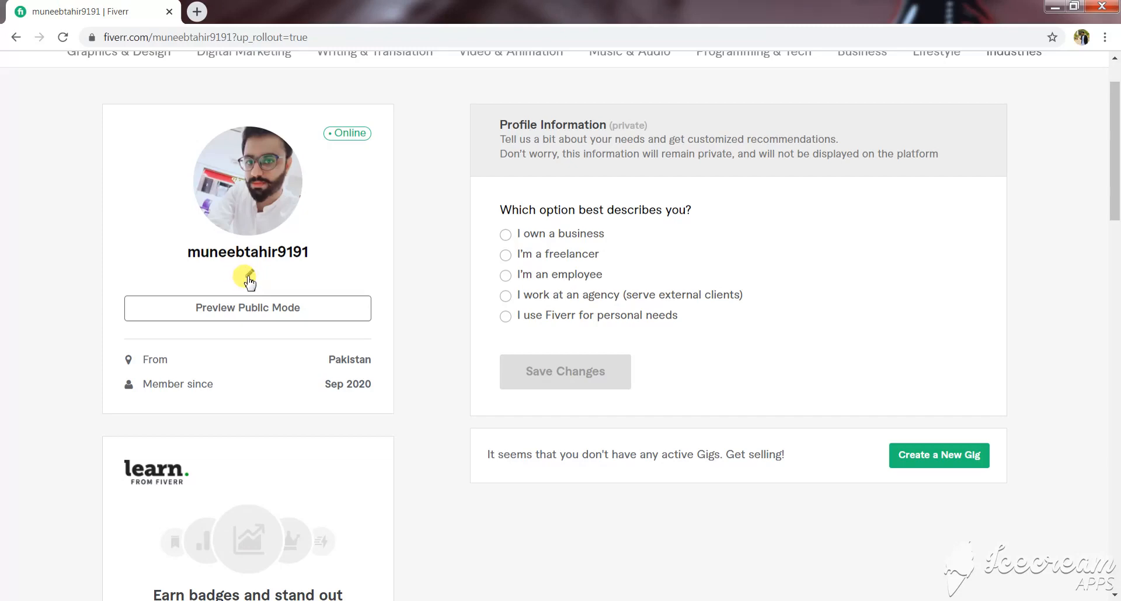
Enter "SEO Expert, SEO Optimized Cotent Writer" as the profile tagline beneath the username.
click(246, 273)
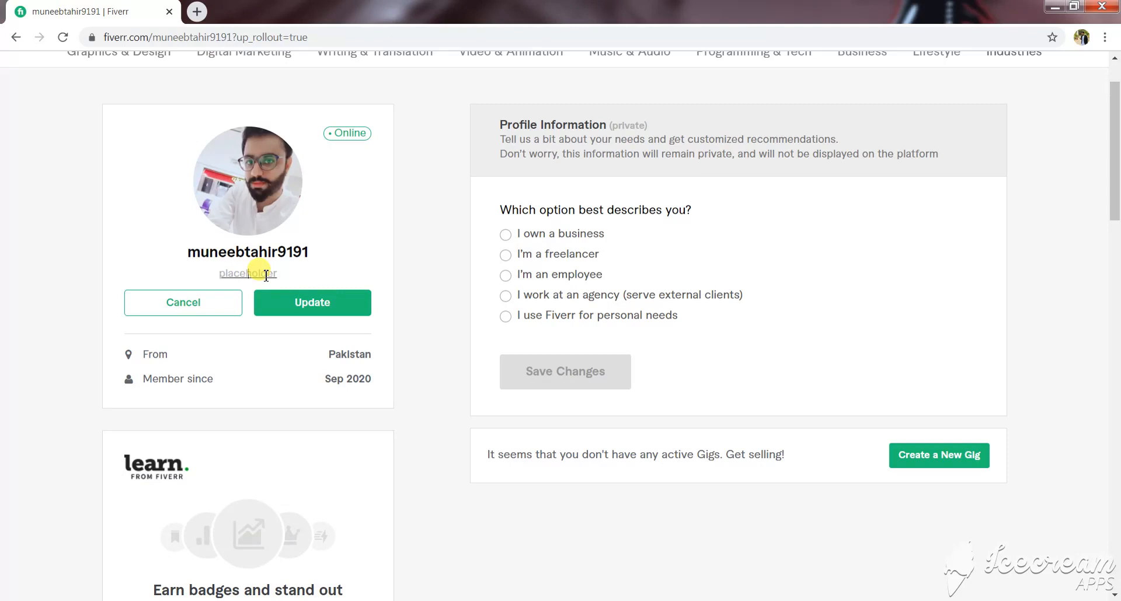
text(s)
text(EO Expert, O)
text(E)
text(O)
text( Optim)
text(ieze)
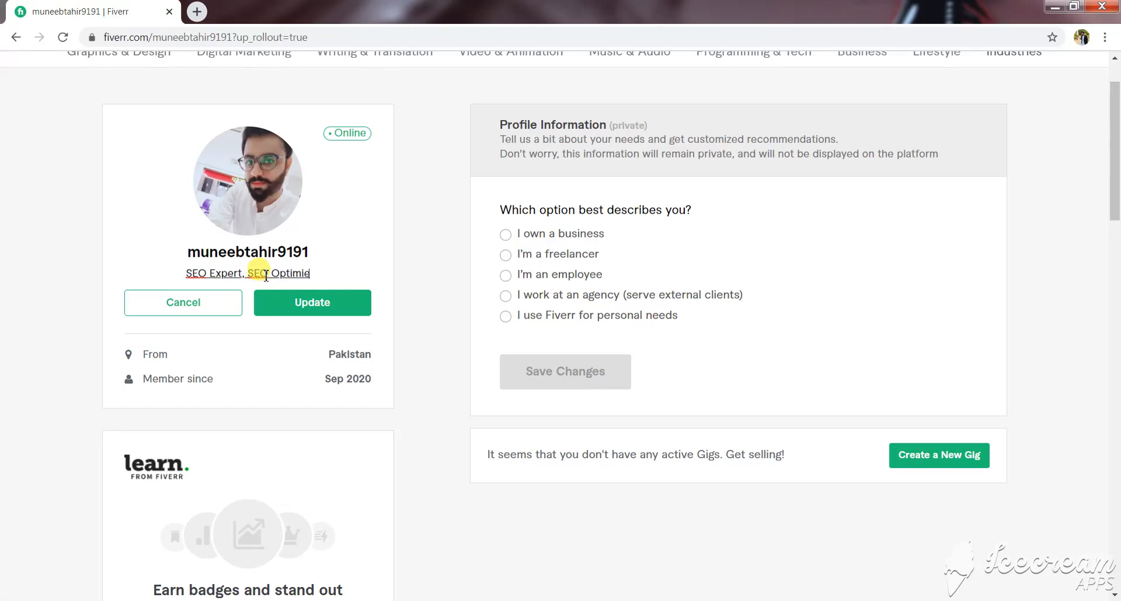
key(BackSpace)
key(BackSpace)
key(BackSpace)
key(BackSpace)
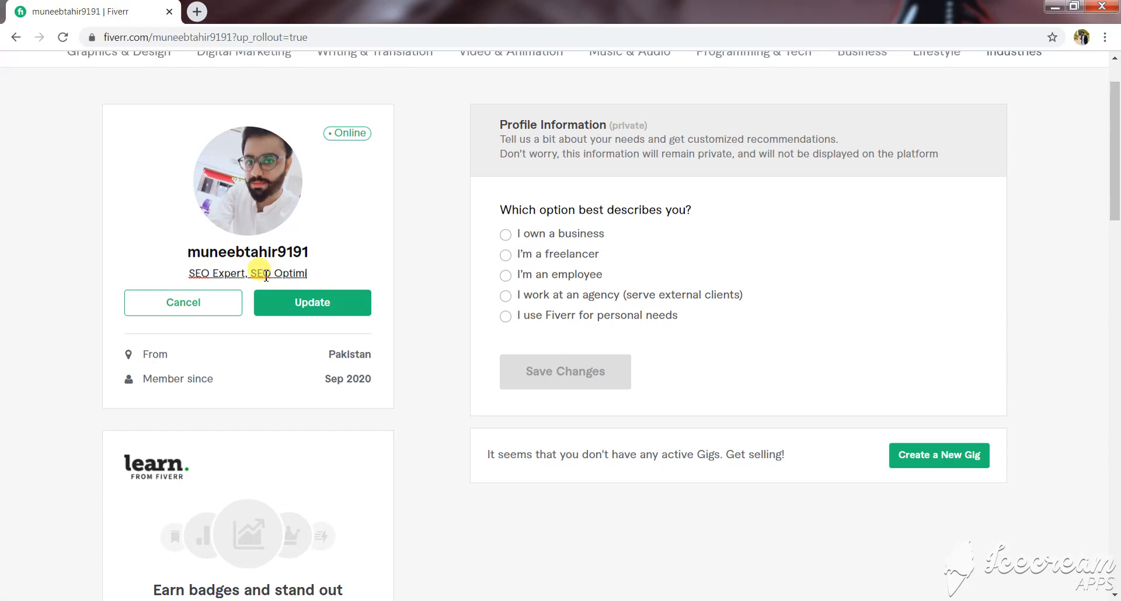
text(ized Cd)
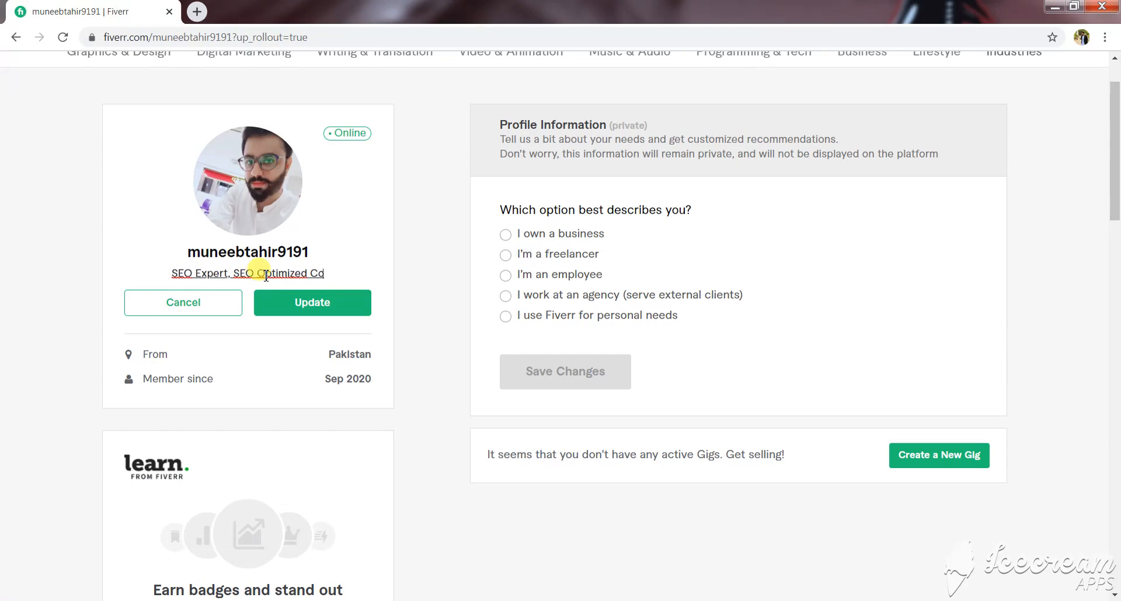
key(BackSpace)
text(otent)
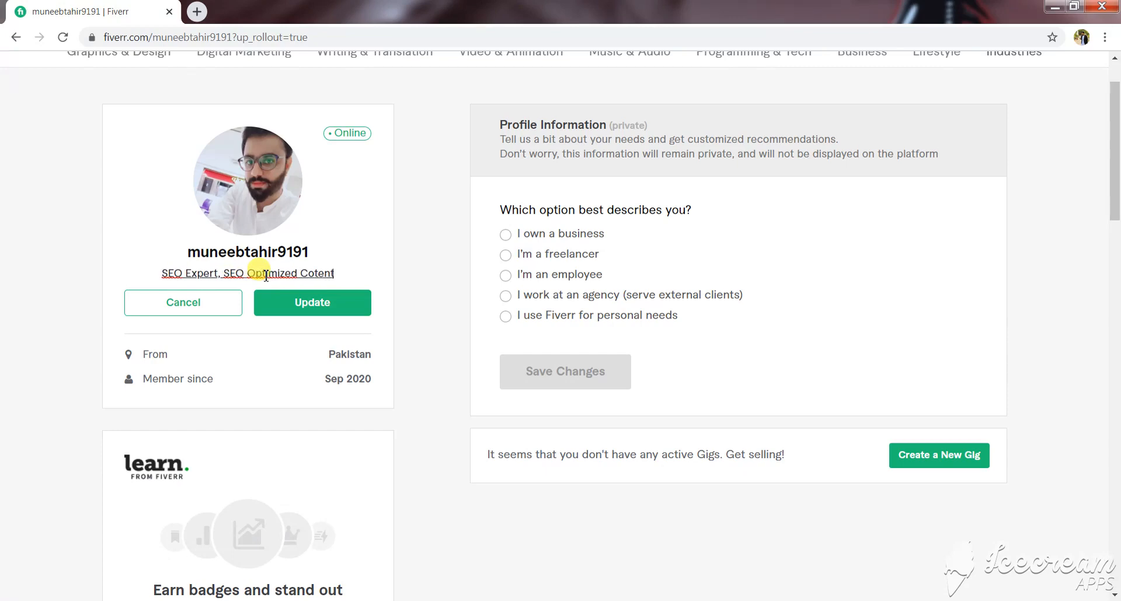
text( Wr)
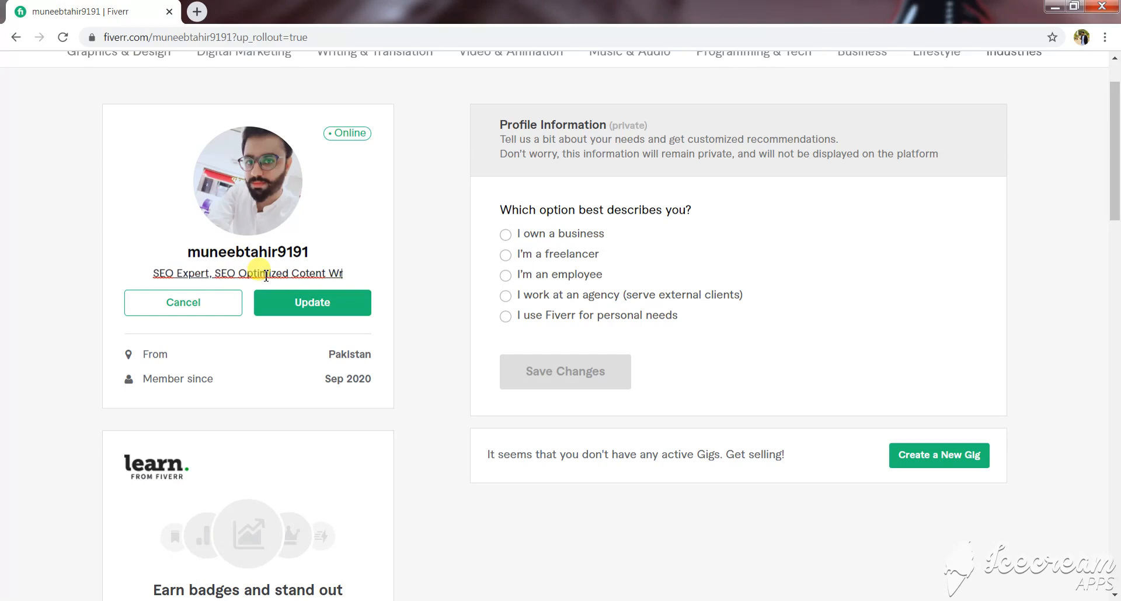
text(oter)
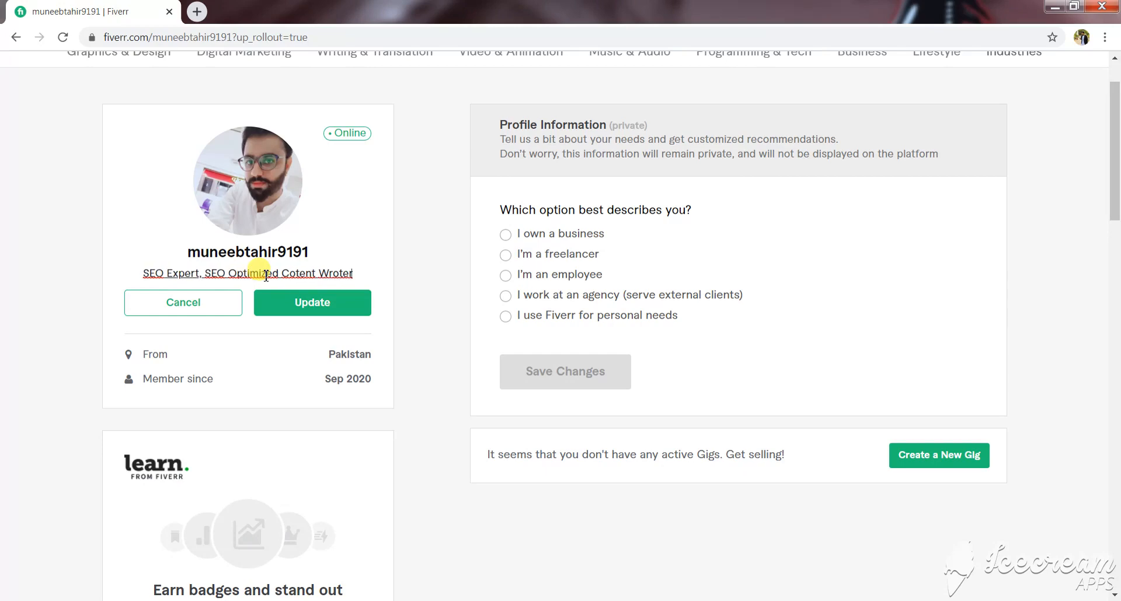
key(BackSpace)
key(BackSpace)
key(BackSpace)
key(BackSpace)
text(ite)
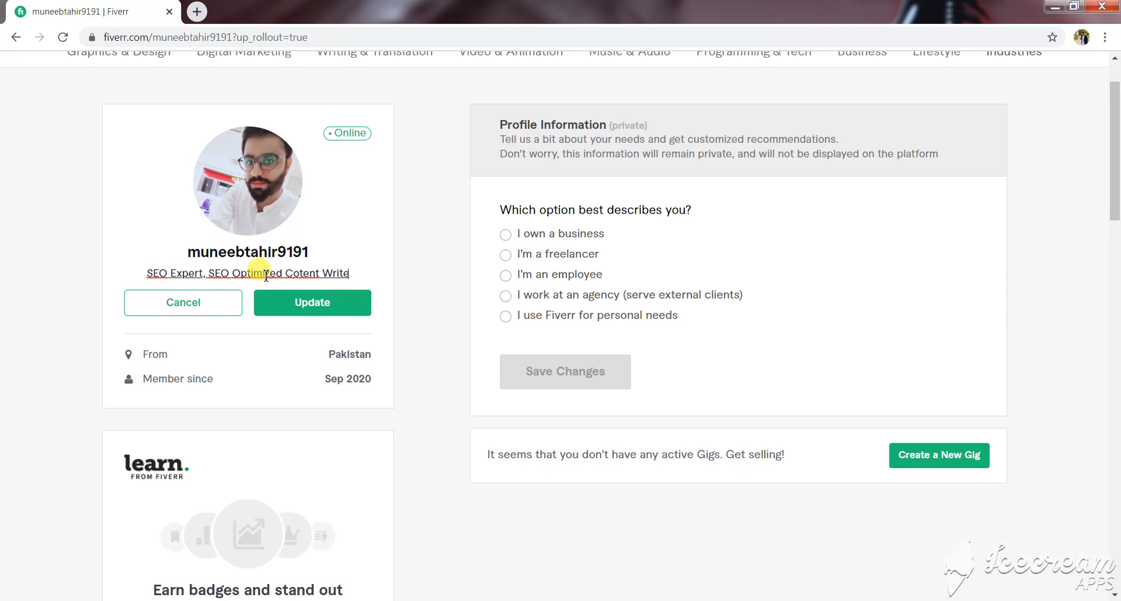
text(r)
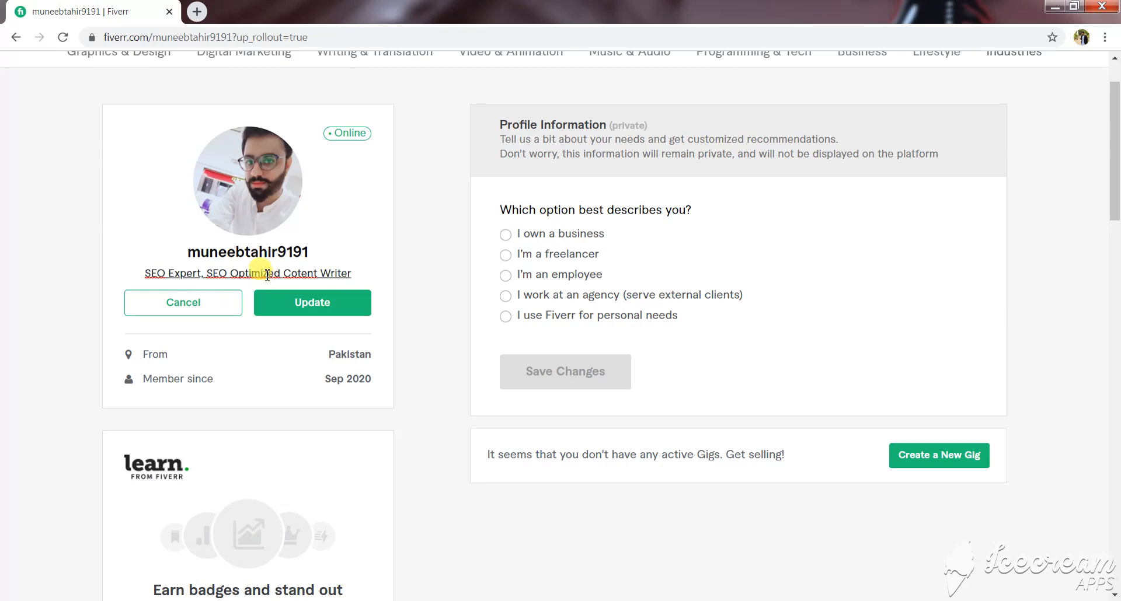
Change the tagline's spelling to "Optimised" and add "SEO" to the spelling dictionary.
right_click(265, 275)
click(301, 286)
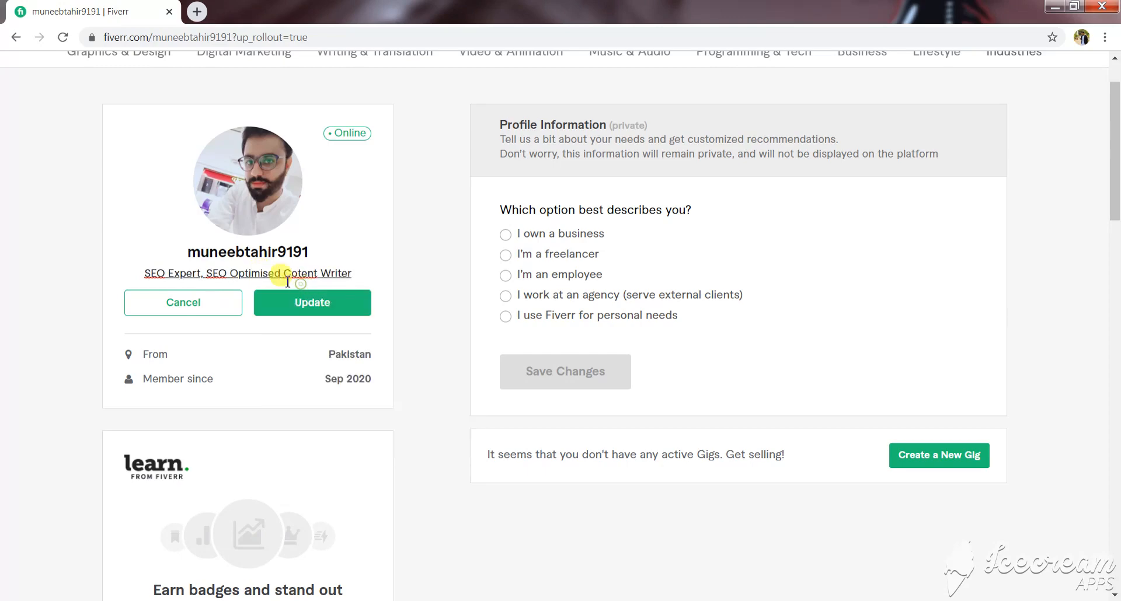
right_click(221, 272)
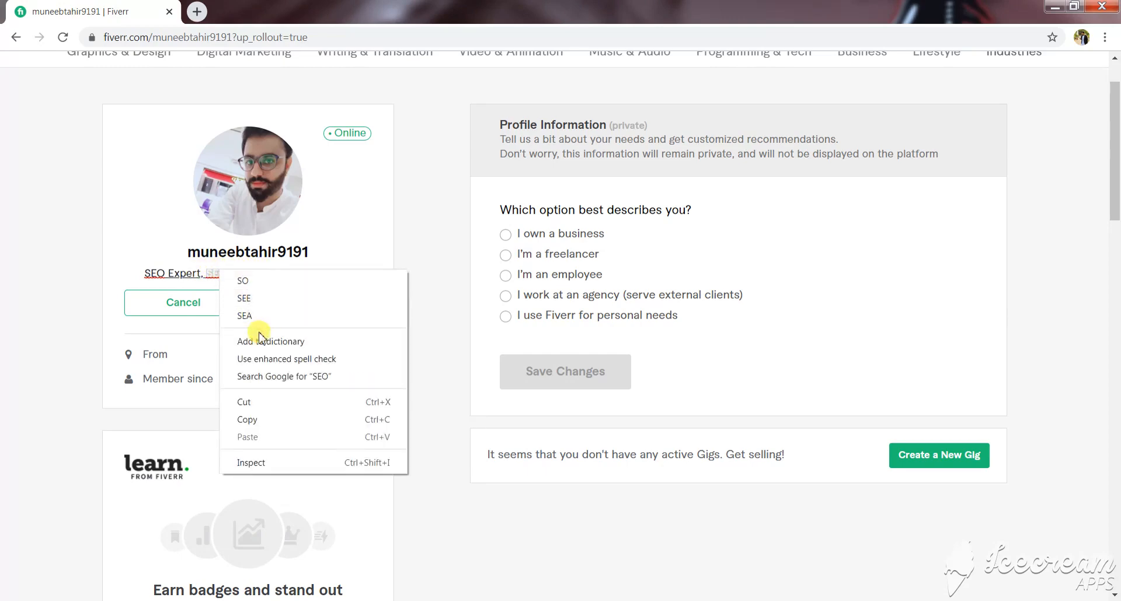
click(283, 342)
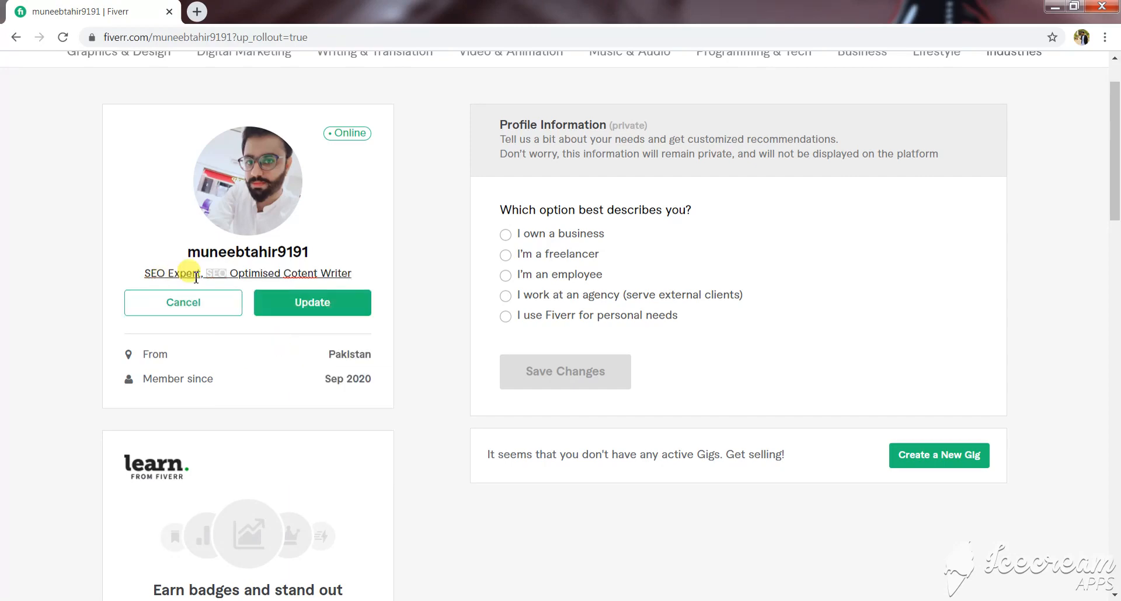
Correct "Cotent" to "Content" in the tagline and save the updated tagline.
right_click(291, 274)
click(277, 281)
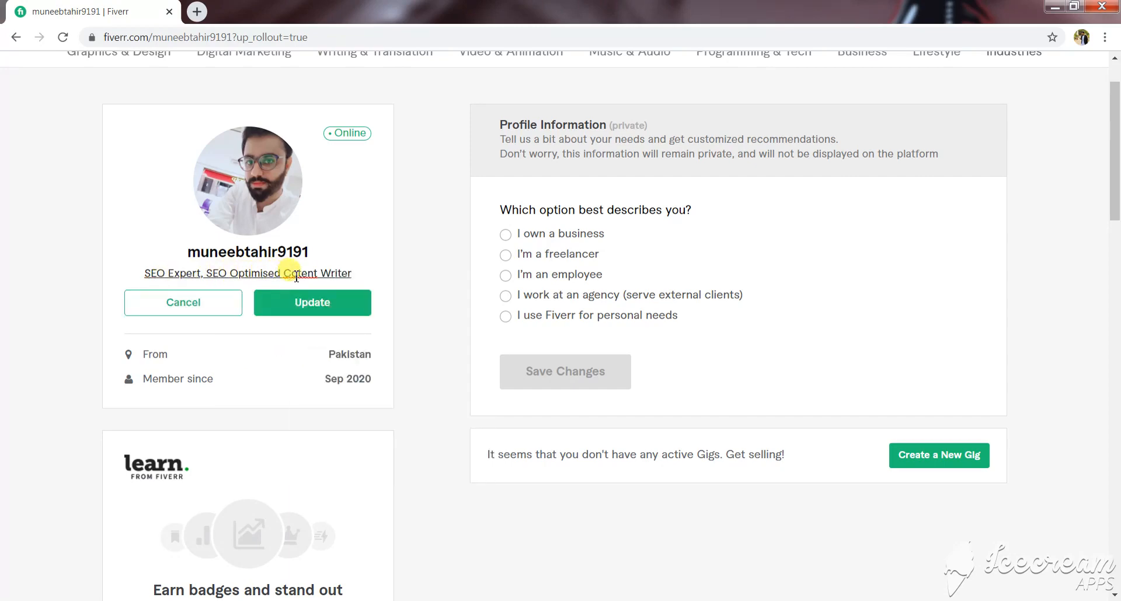
text(n)
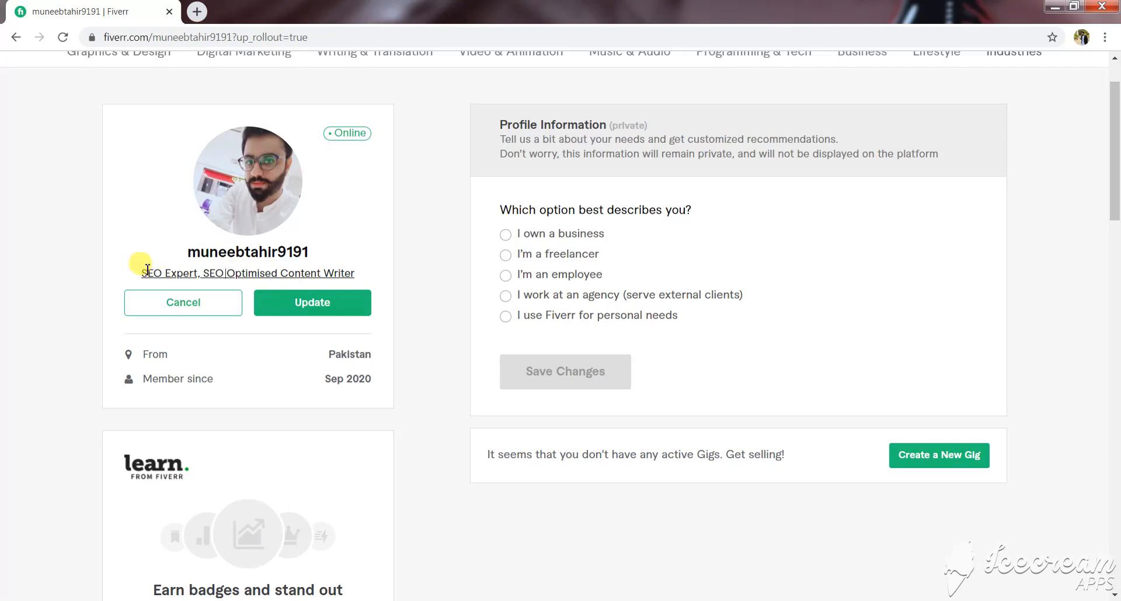
drag(142, 273, 351, 273)
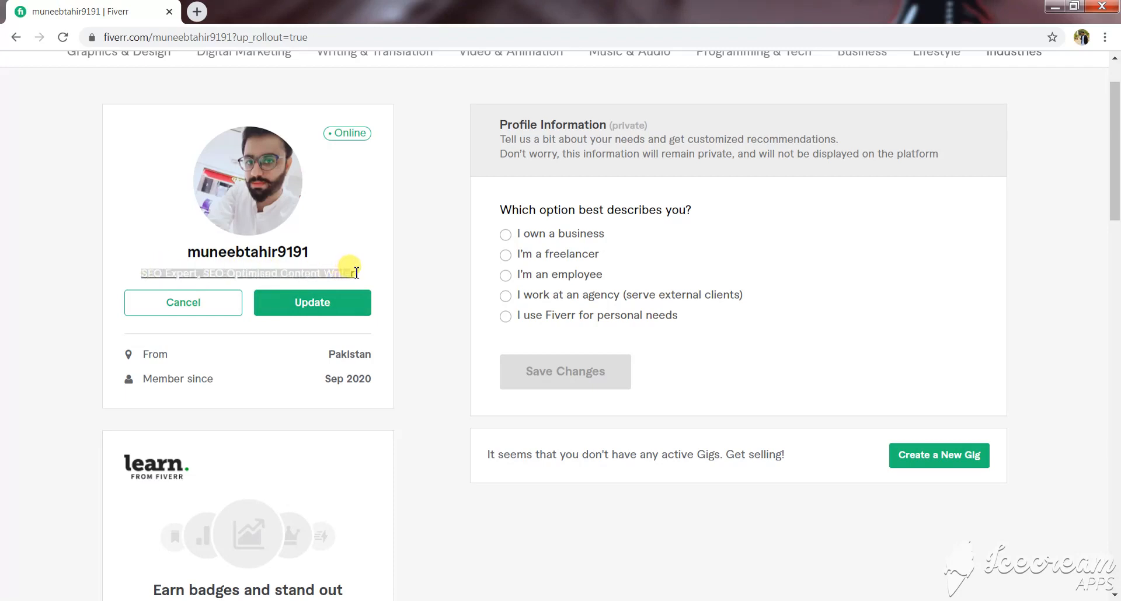
click(356, 273)
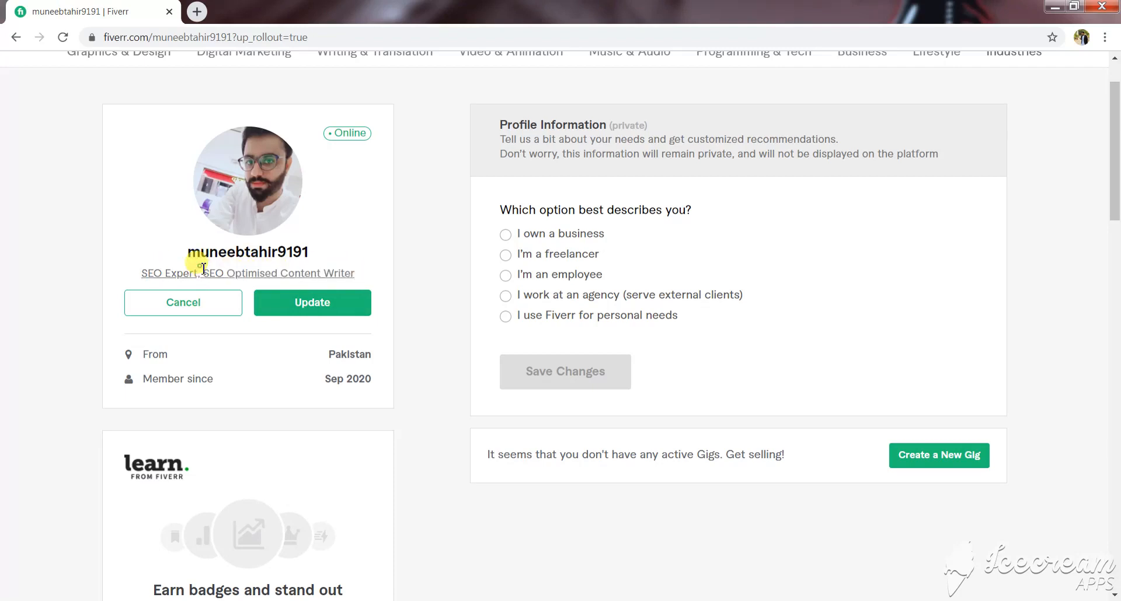
click(151, 273)
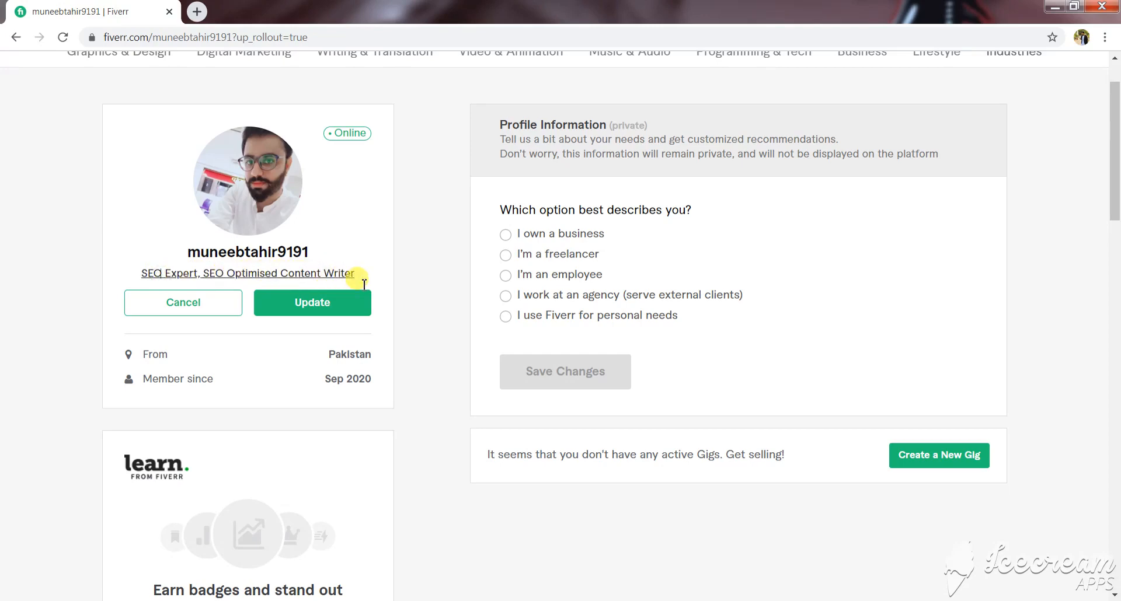
click(325, 307)
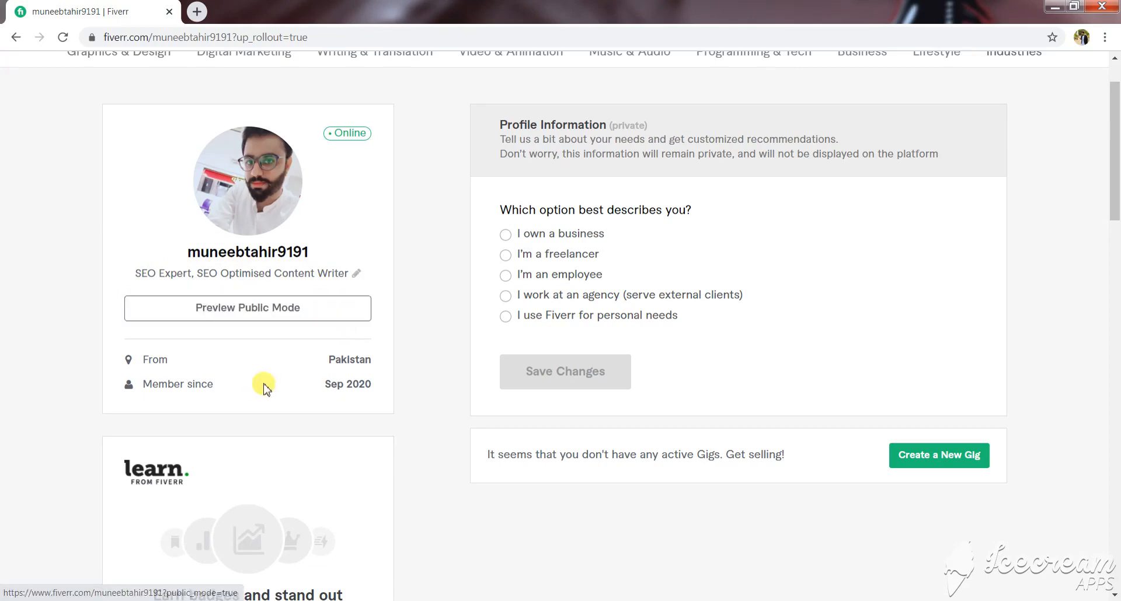
Copy the introduction from "Hi there!" through "hearing from you!" in the Notepad profile text into the Fiverr profile's description.
scroll(262, 376, down, 4)
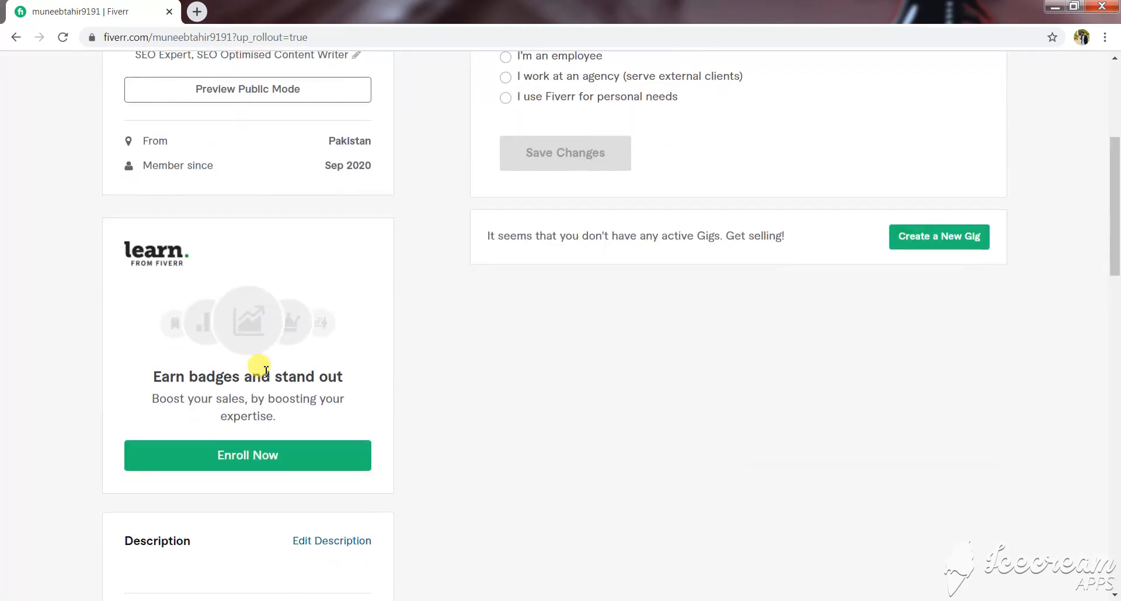
scroll(266, 371, down, 4)
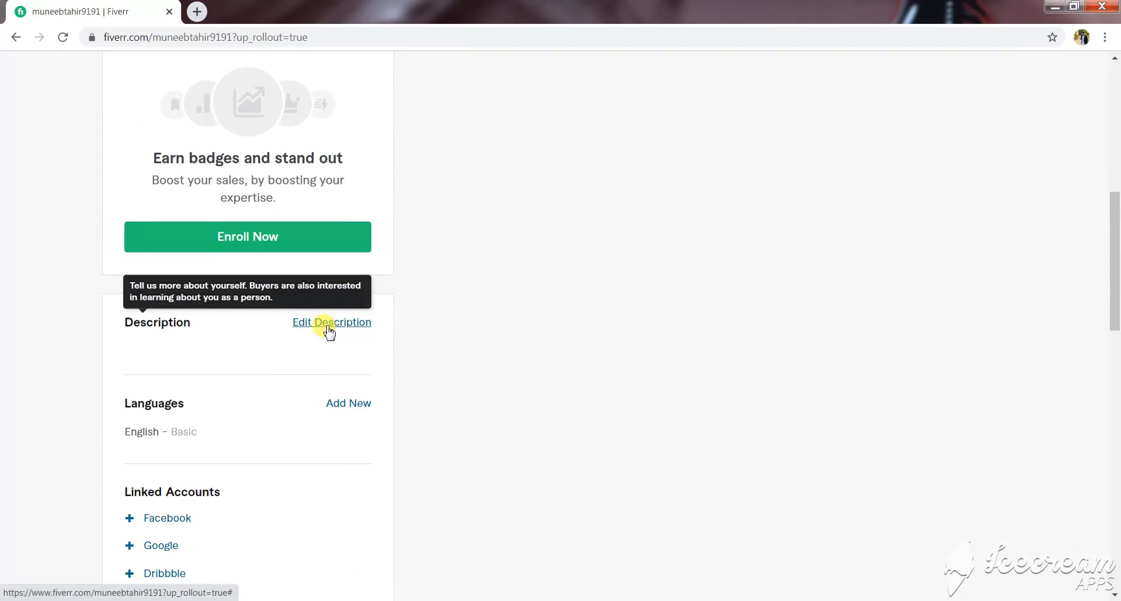
click(329, 325)
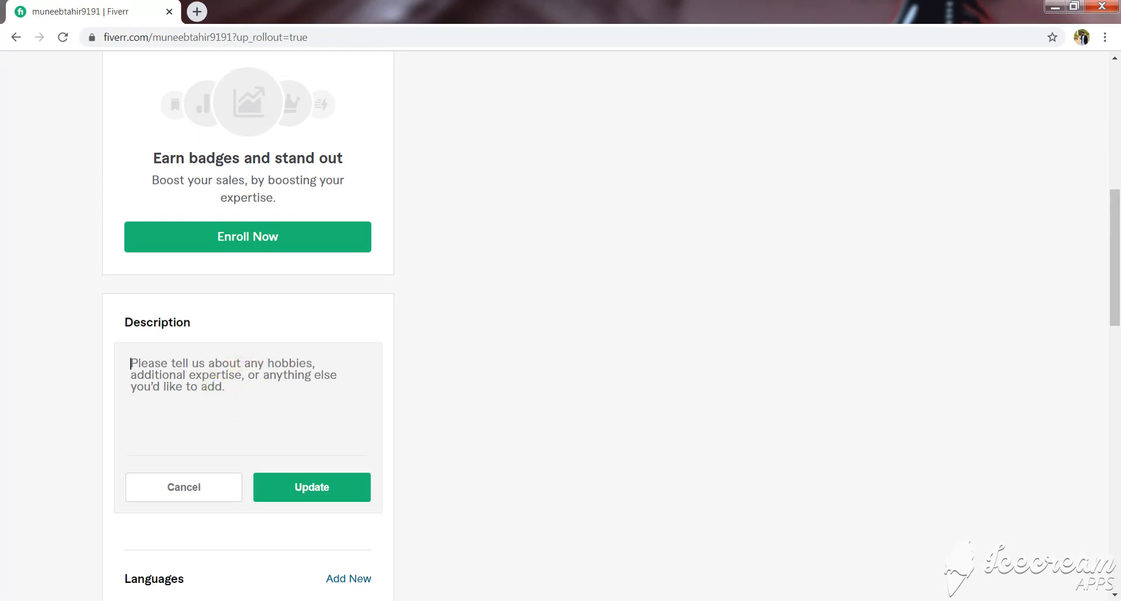
mouse_move(108, 584)
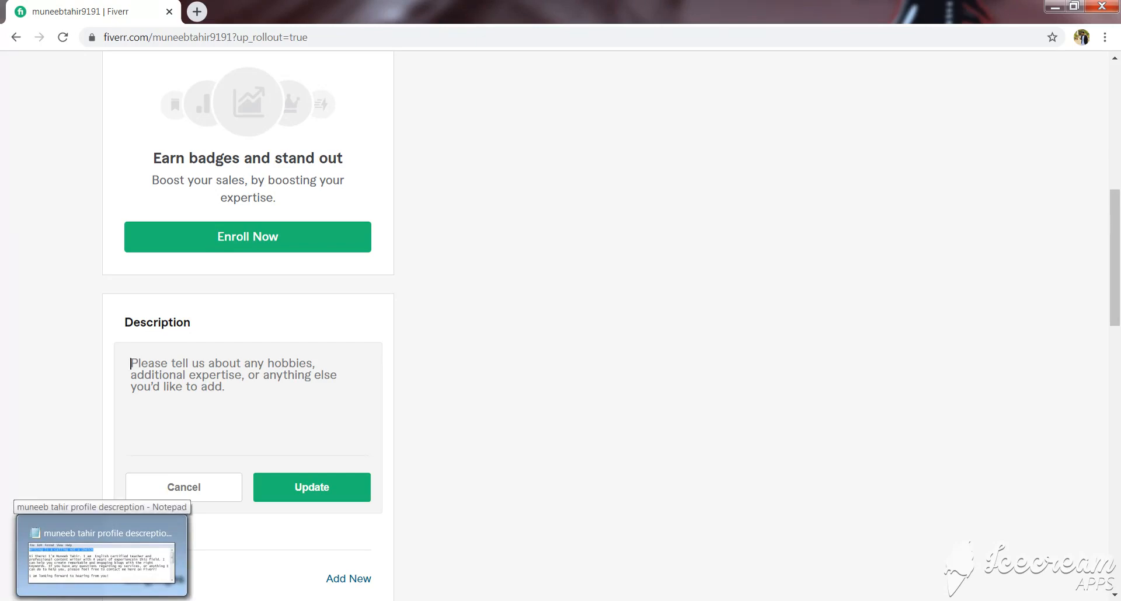
click(108, 583)
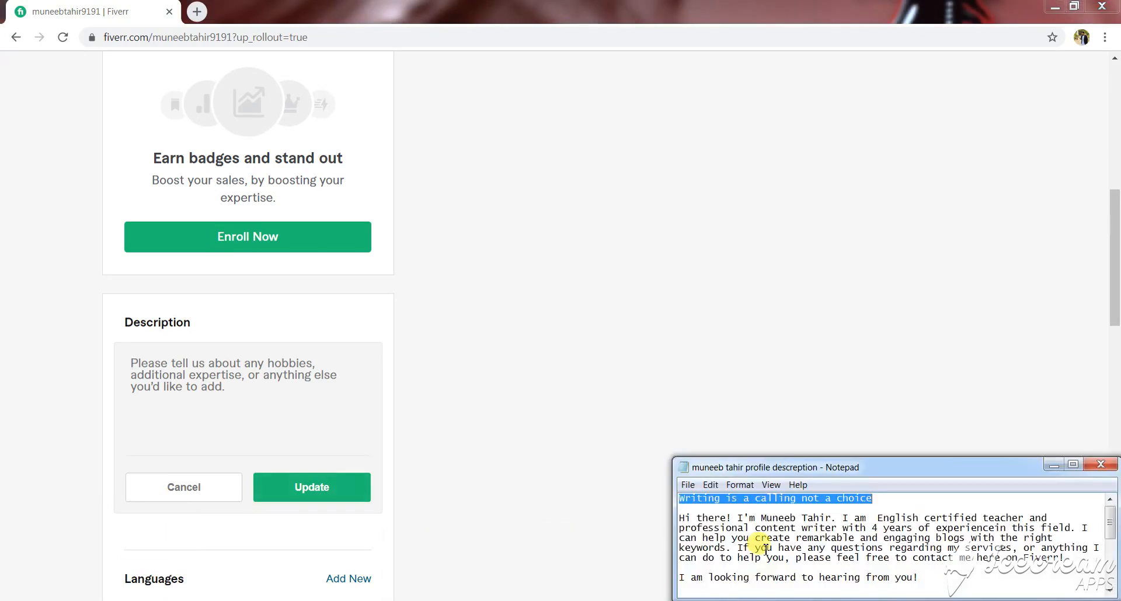
click(765, 549)
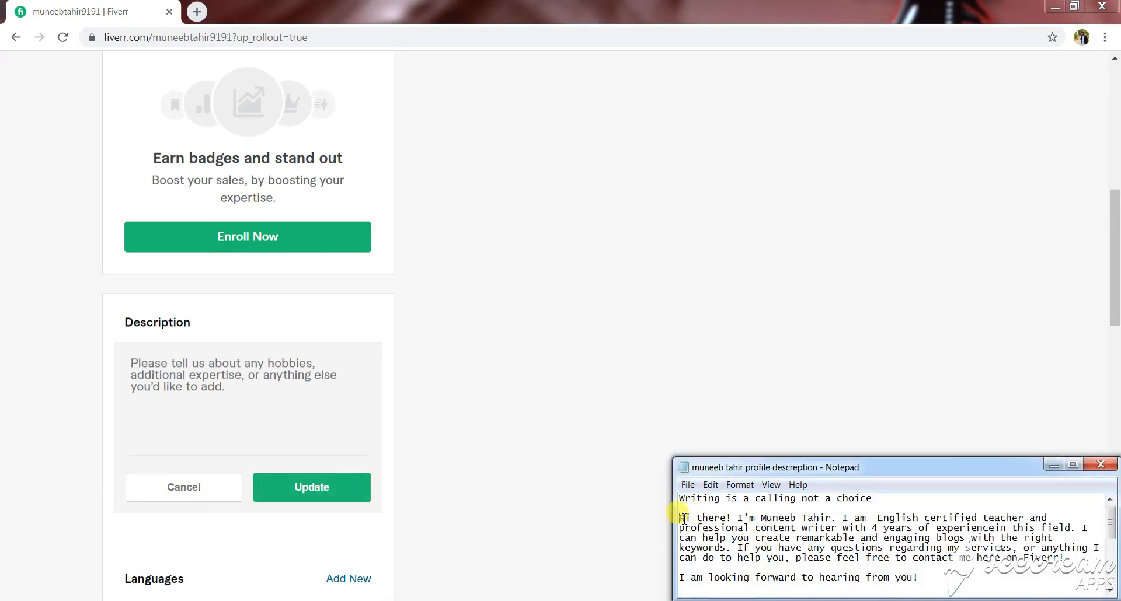
drag(683, 518, 1068, 580)
click(202, 388)
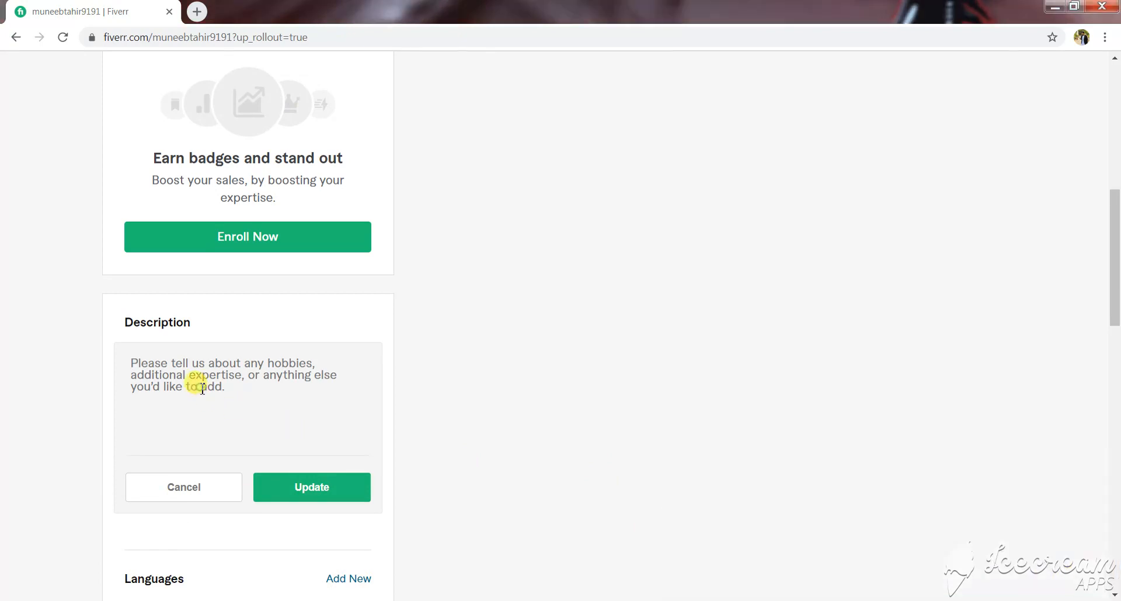
key(ctrl+v)
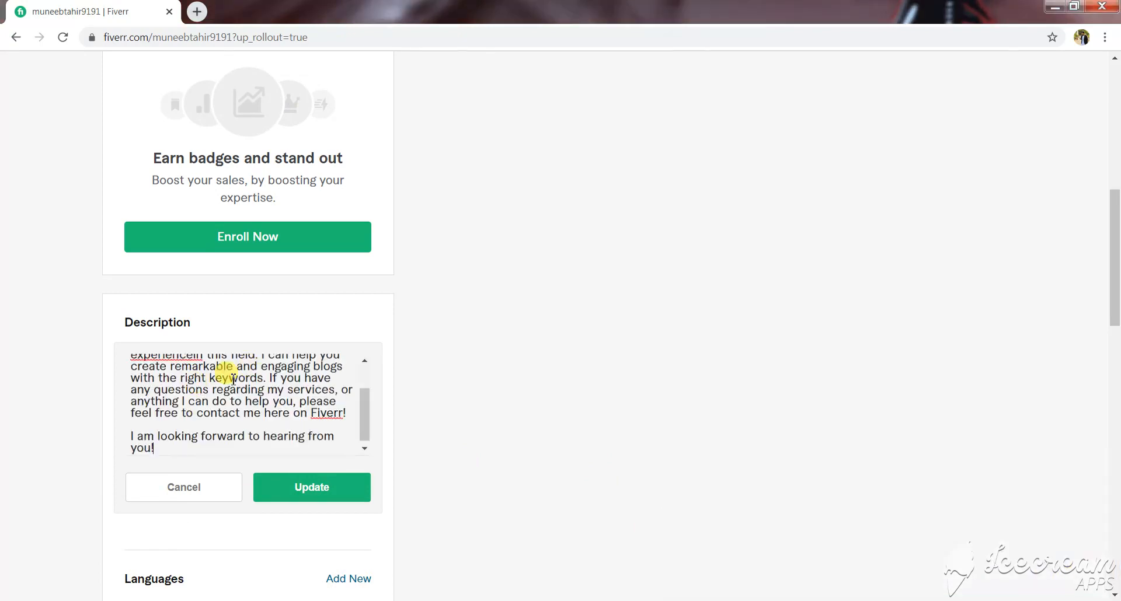
Proofread the description, correct "experiencein" to "experience in", and save the updated text.
scroll(220, 380, up, 2)
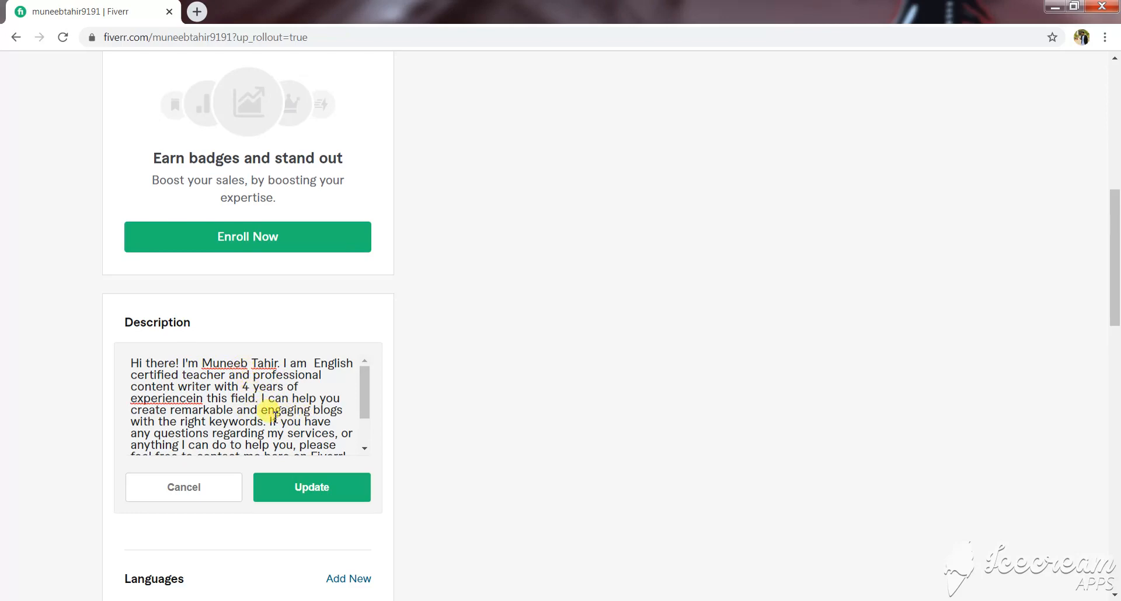
scroll(273, 415, down, 2)
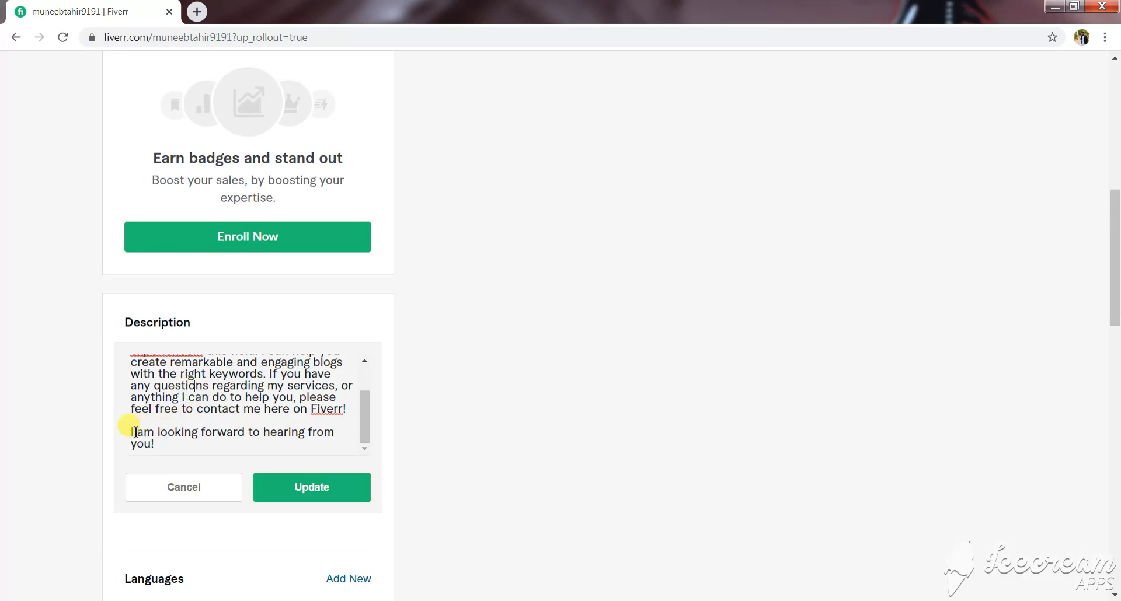
click(212, 433)
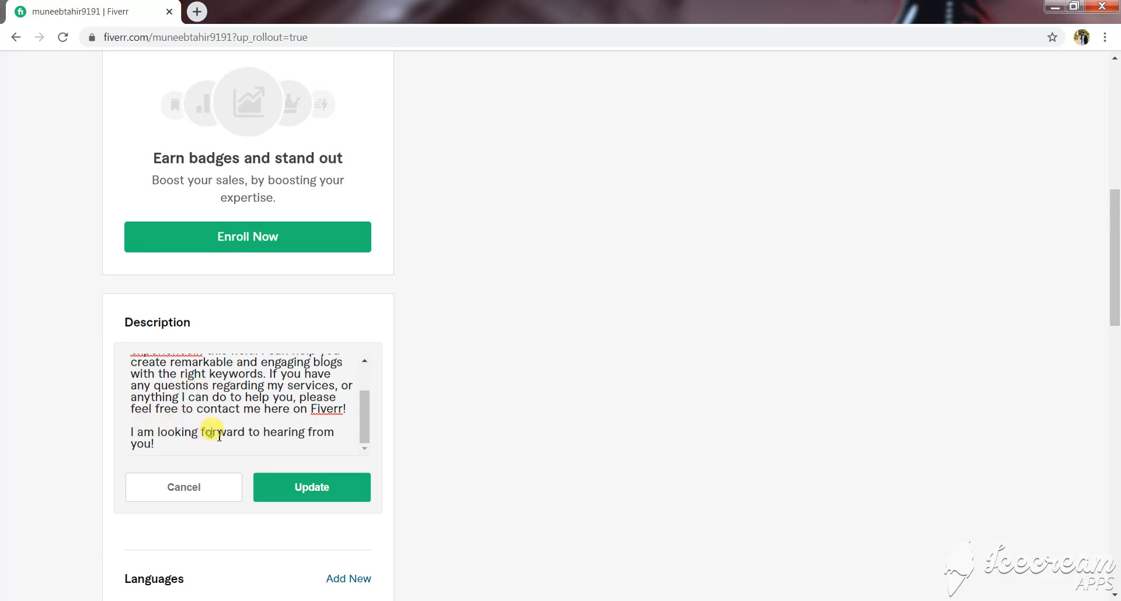
drag(135, 433, 170, 433)
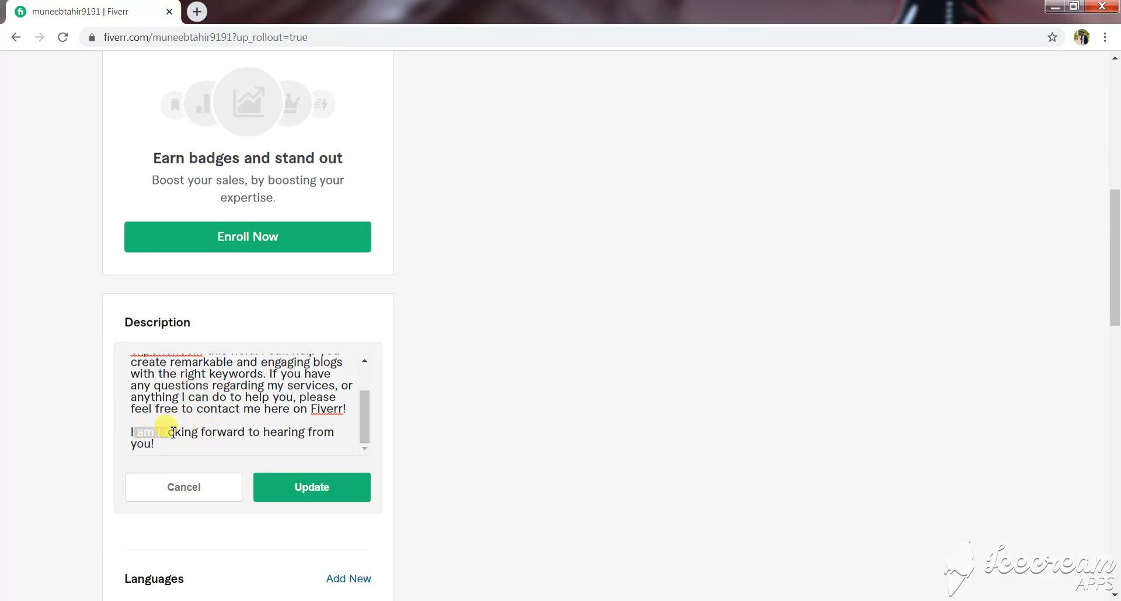
click(192, 432)
scroll(220, 426, down, 1)
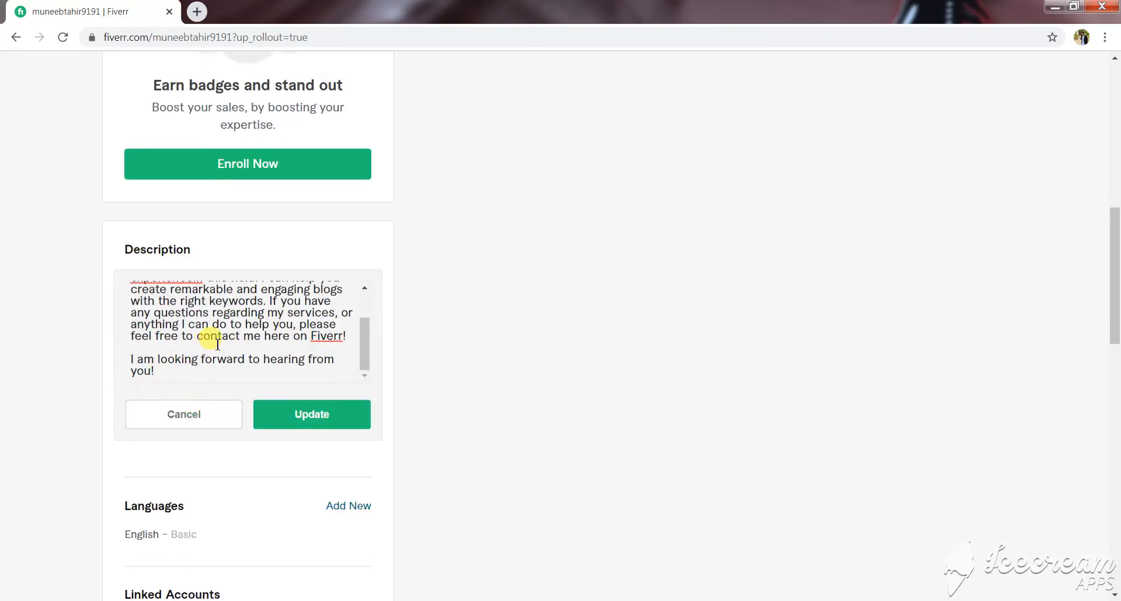
scroll(219, 309, up, 1)
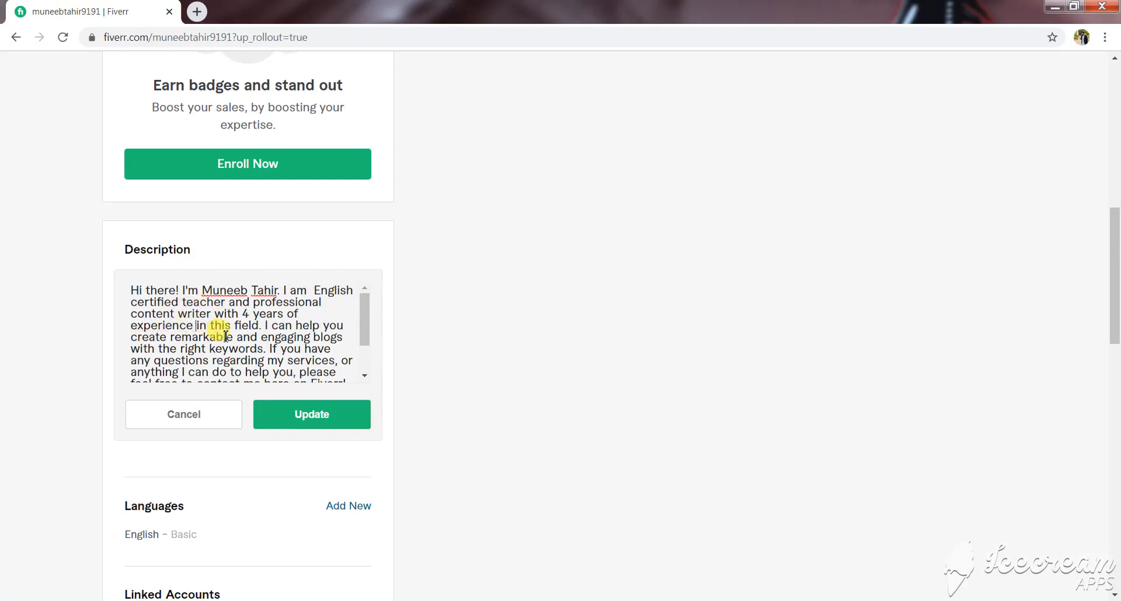
scroll(261, 325, down, 1)
scroll(262, 325, up, 1)
click(300, 412)
Set the proficiency level of the English language entry to Fluent and save it.
scroll(254, 293, down, 2)
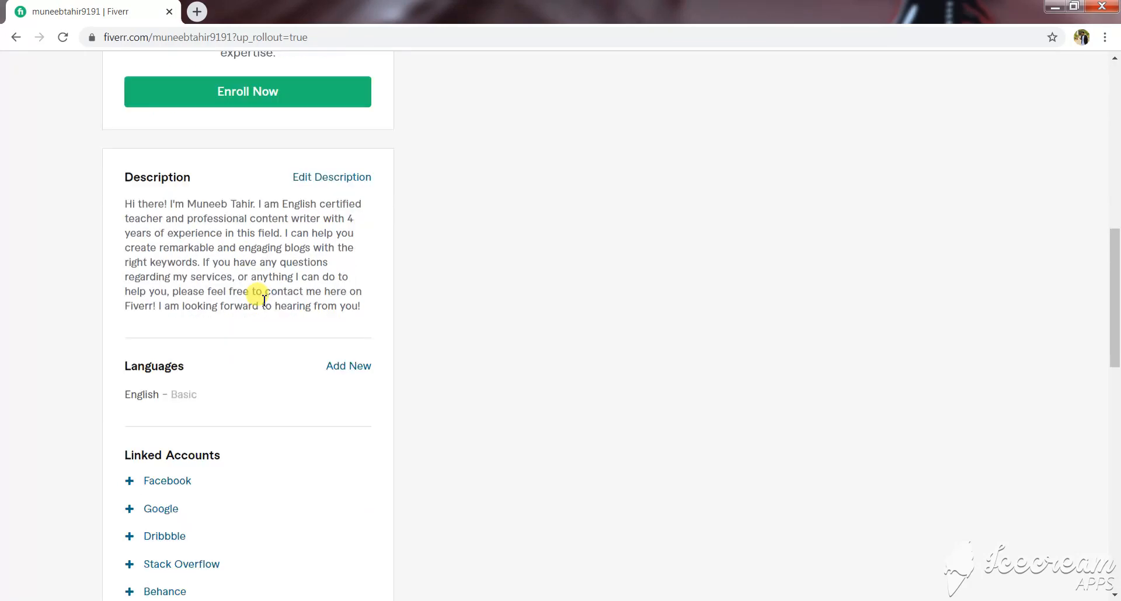
click(206, 322)
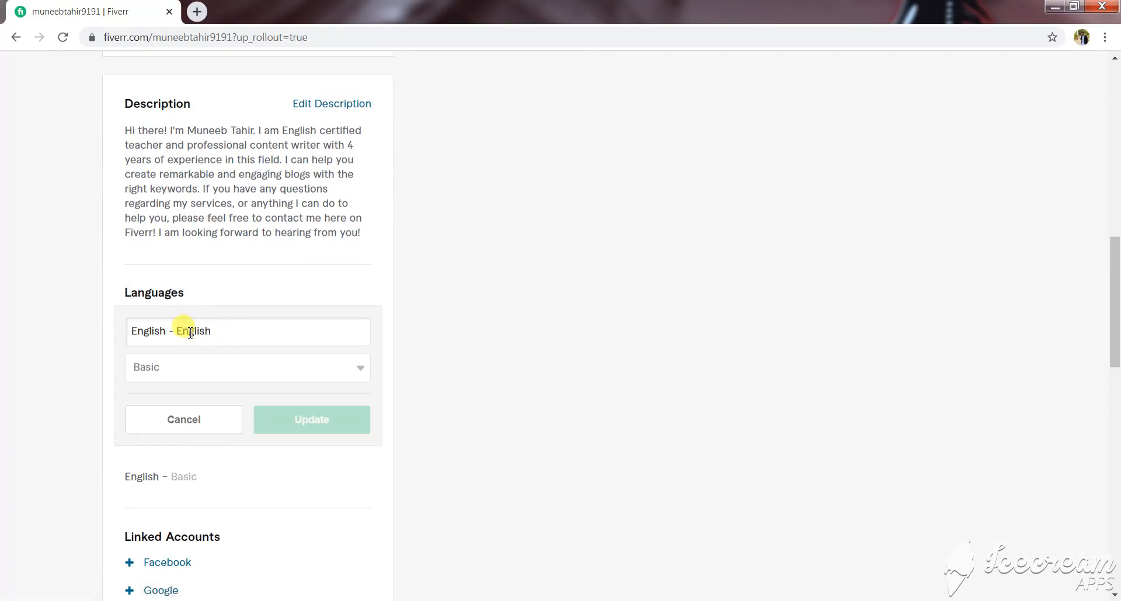
click(202, 368)
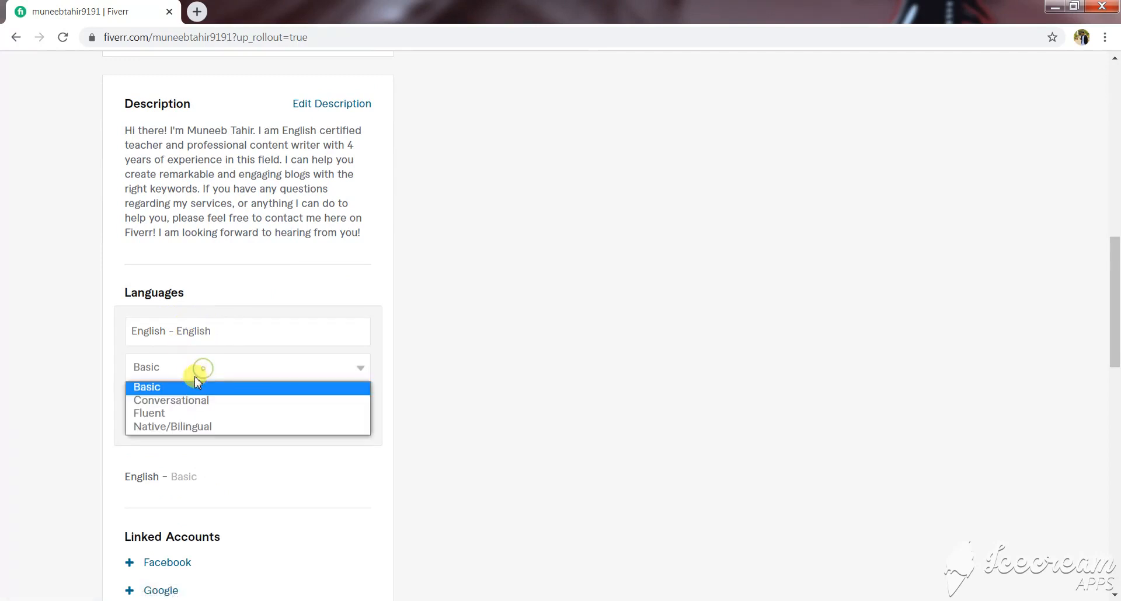
click(175, 413)
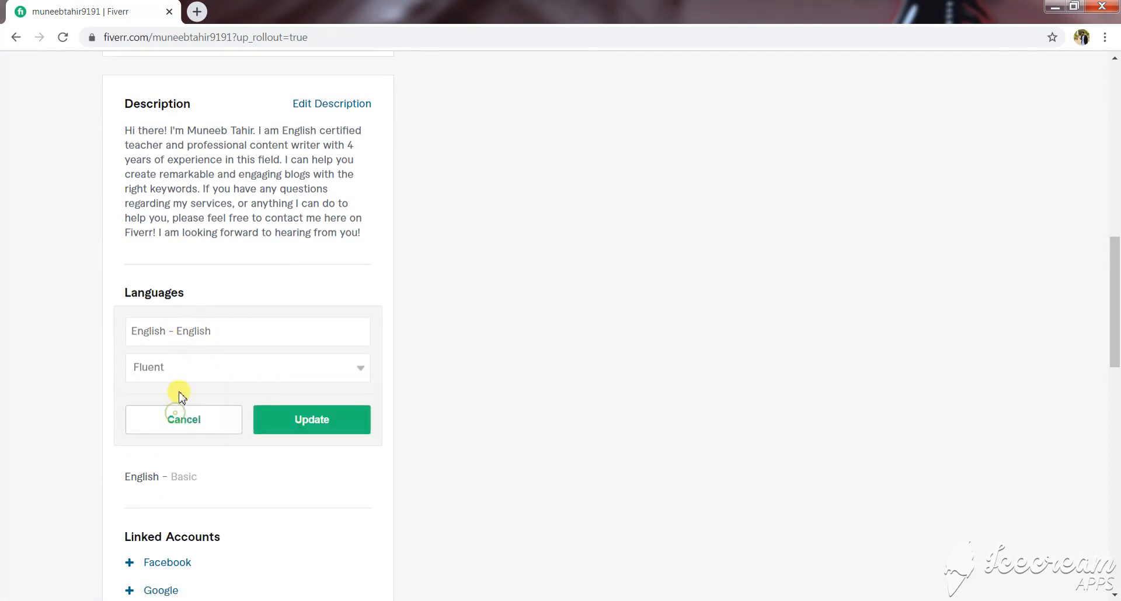
click(301, 425)
Start a new skill entry on the profile and copy "Content Creation" from the skills list in the Notepad file.
scroll(185, 376, down, 3)
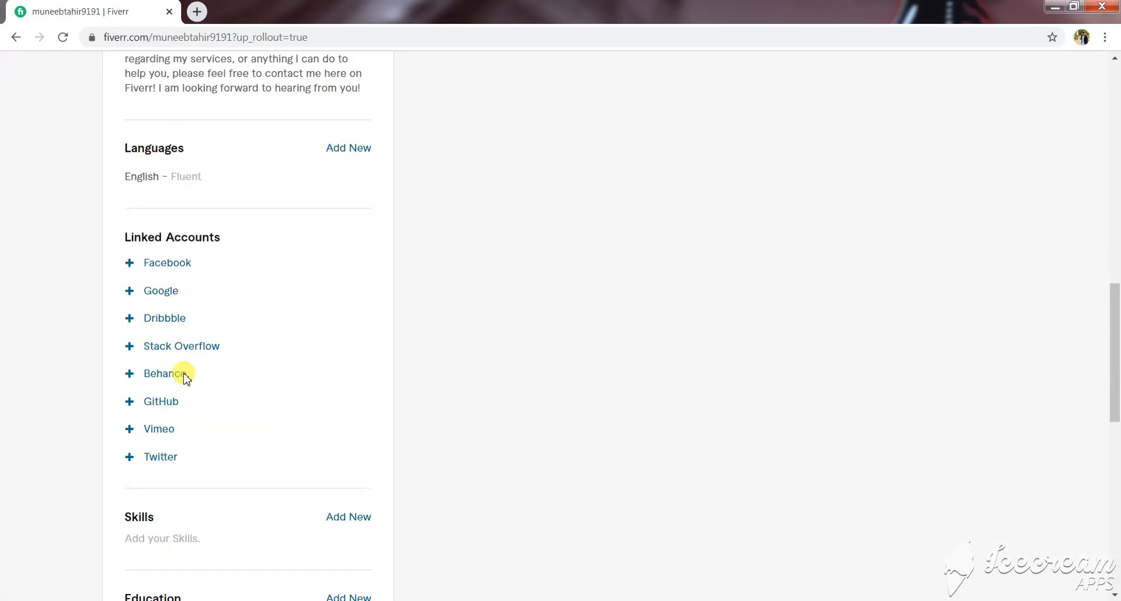
scroll(185, 377, down, 1)
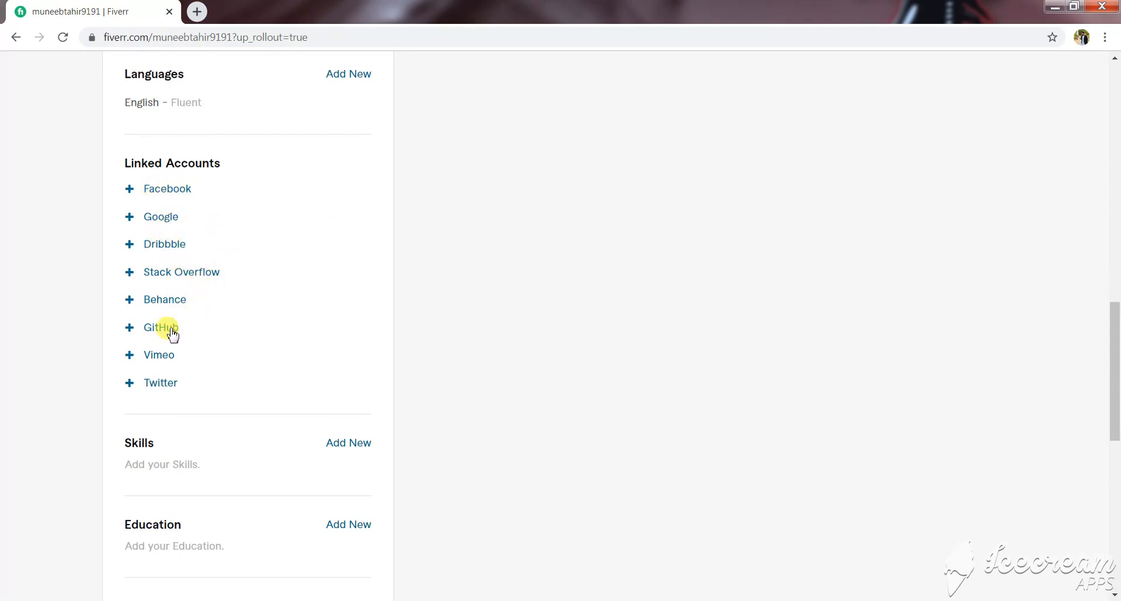
scroll(245, 260, down, 2)
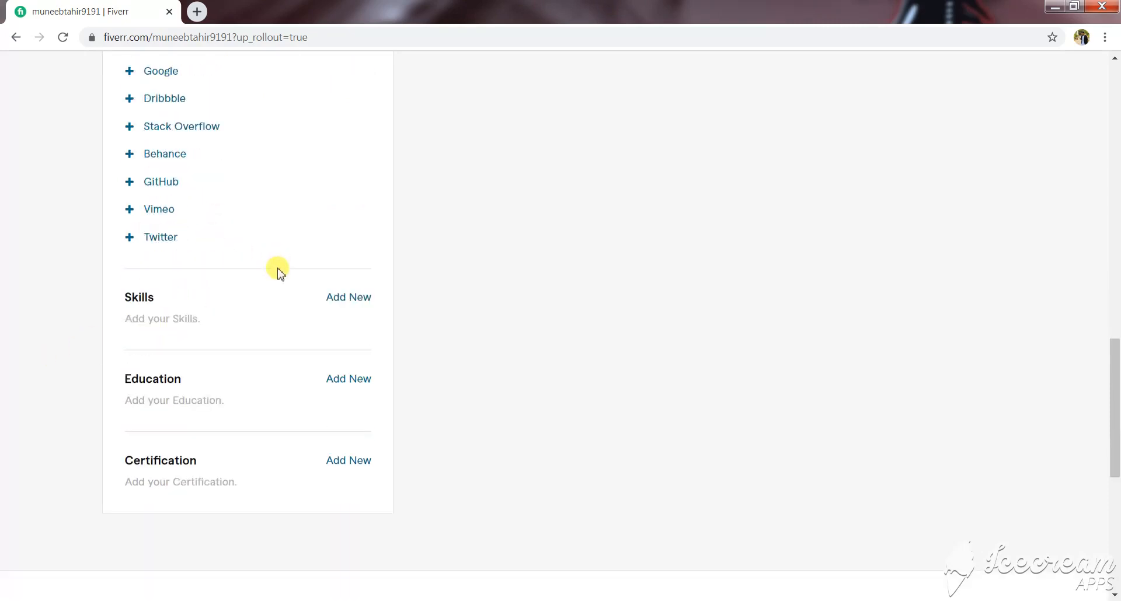
click(335, 299)
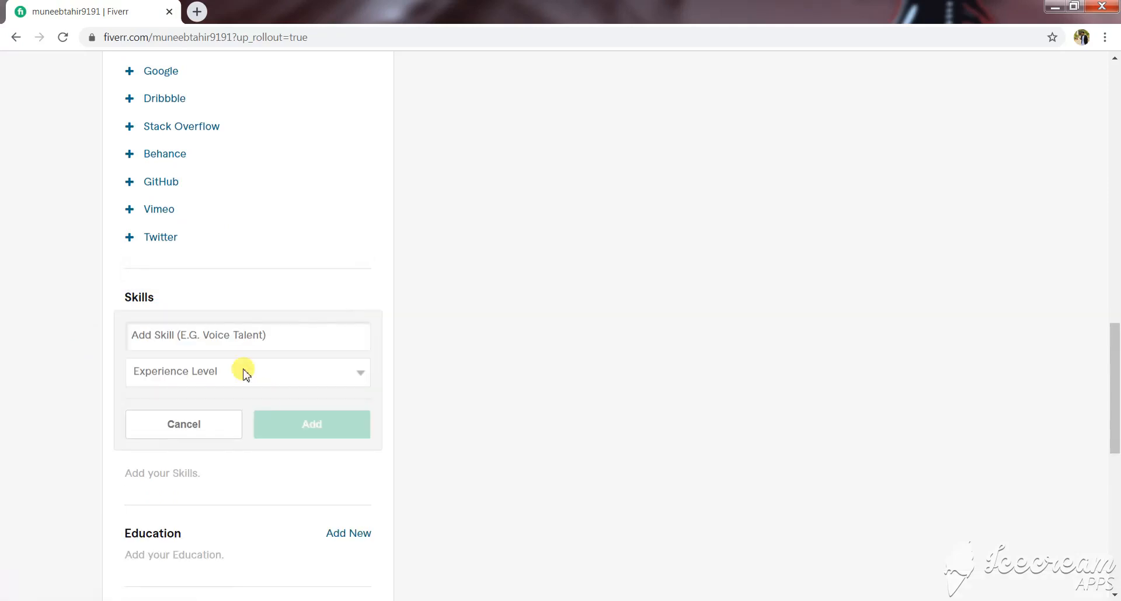
click(216, 335)
key(alt+Tab)
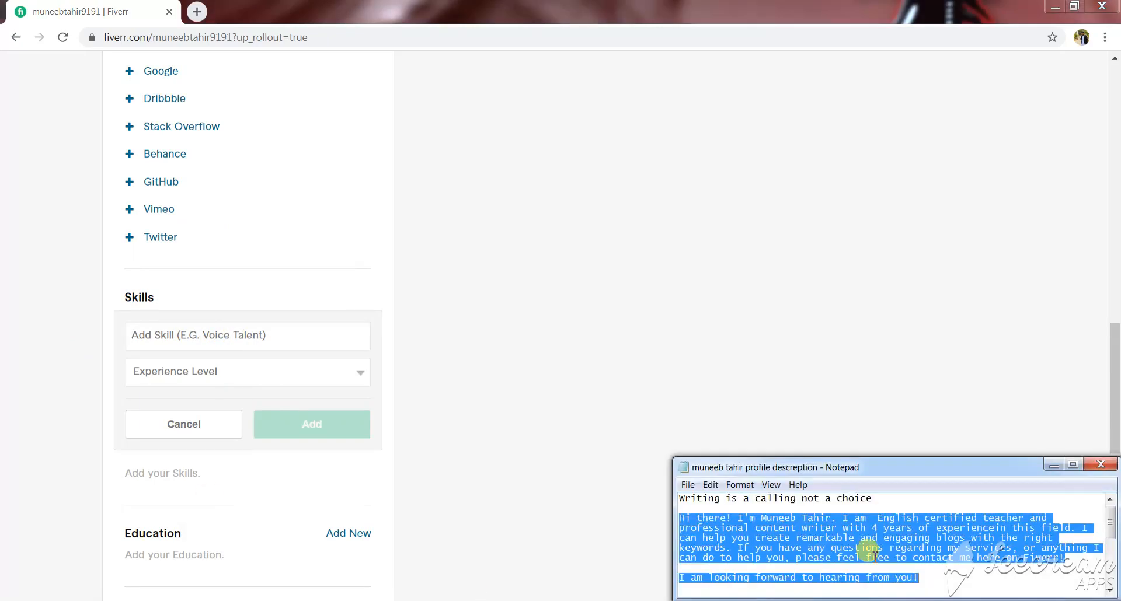
click(855, 567)
scroll(858, 560, down, 1)
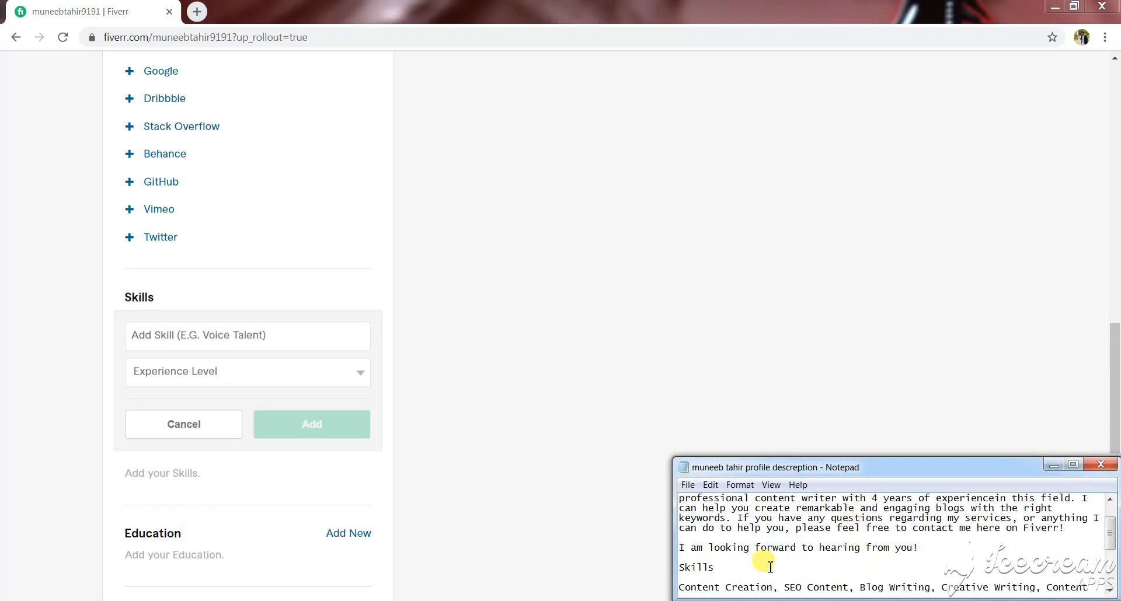
scroll(766, 561, down, 1)
drag(772, 557, 681, 557)
key(ctrl+c)
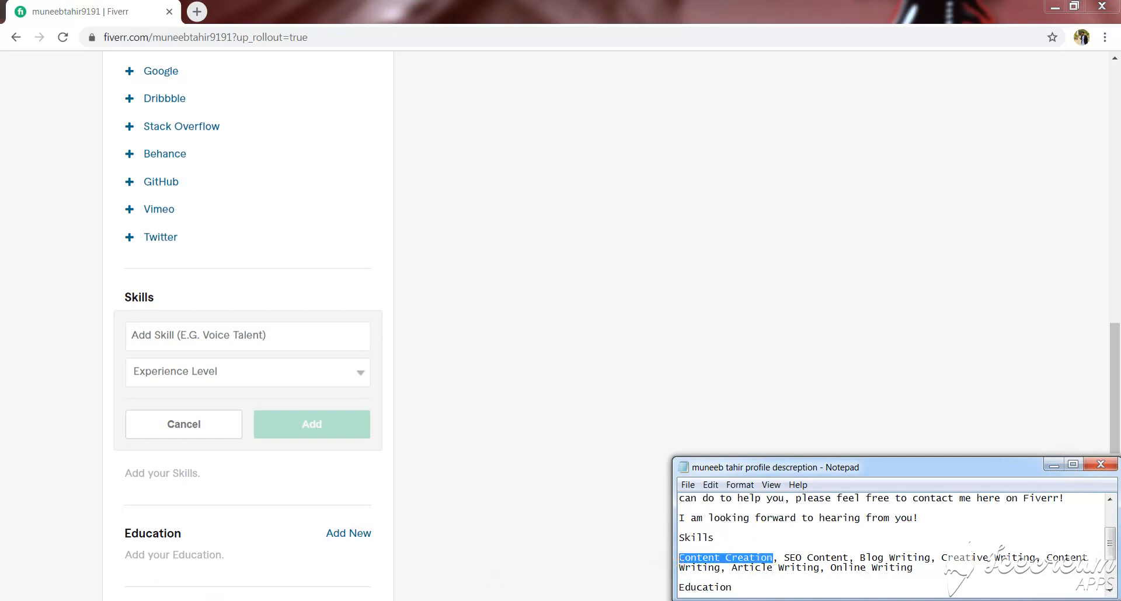
Return to the Fiverr profile and add the skill "Content Creation" with the experience level Expert.
key(alt+Tab)
click(211, 334)
key(ctrl+v)
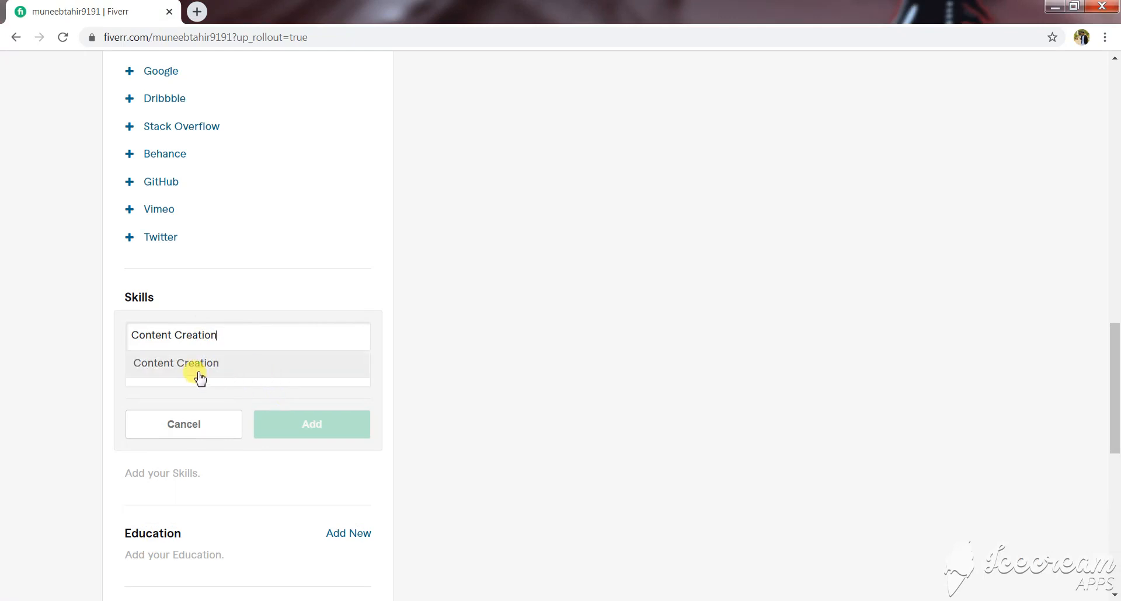
click(199, 372)
click(216, 374)
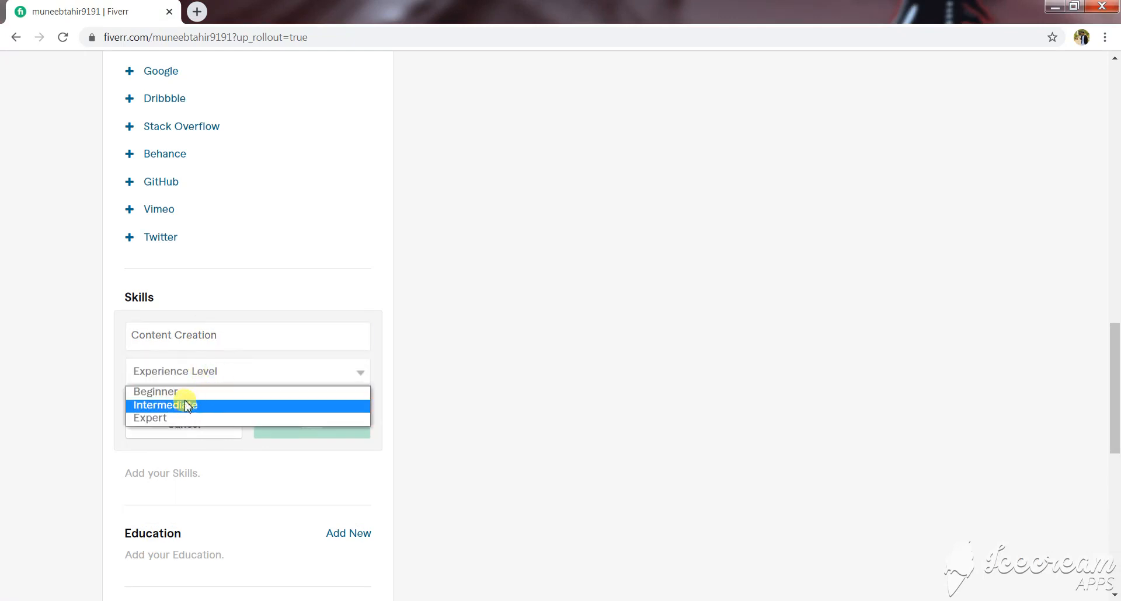
click(181, 419)
click(275, 430)
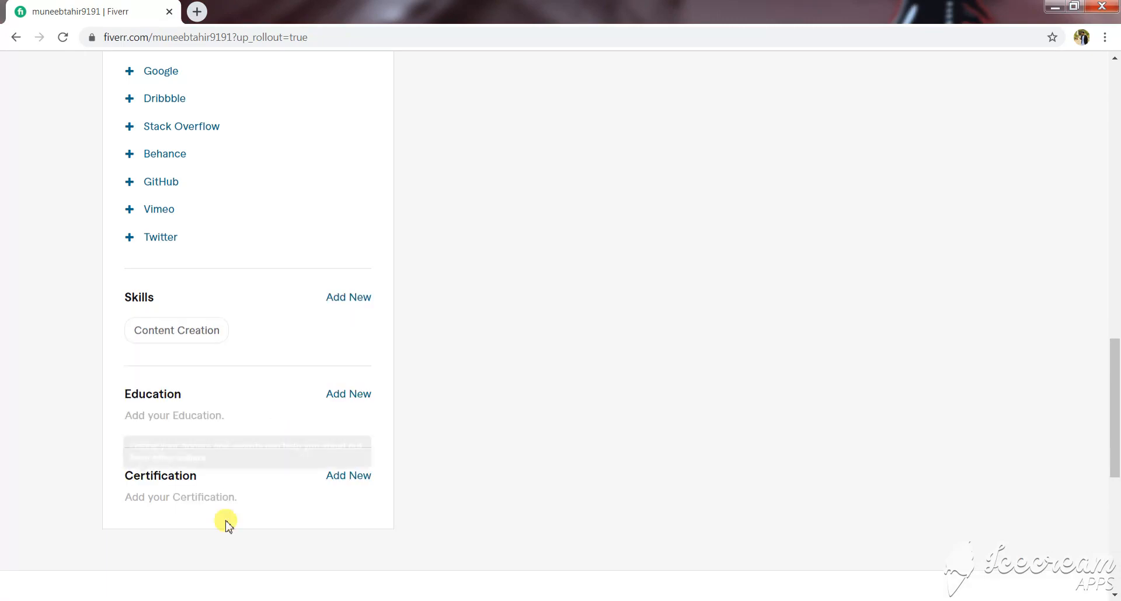
Copy "SEO Content" from the Notepad skills list and enter it as the name of a new profile skill.
key(alt+Tab)
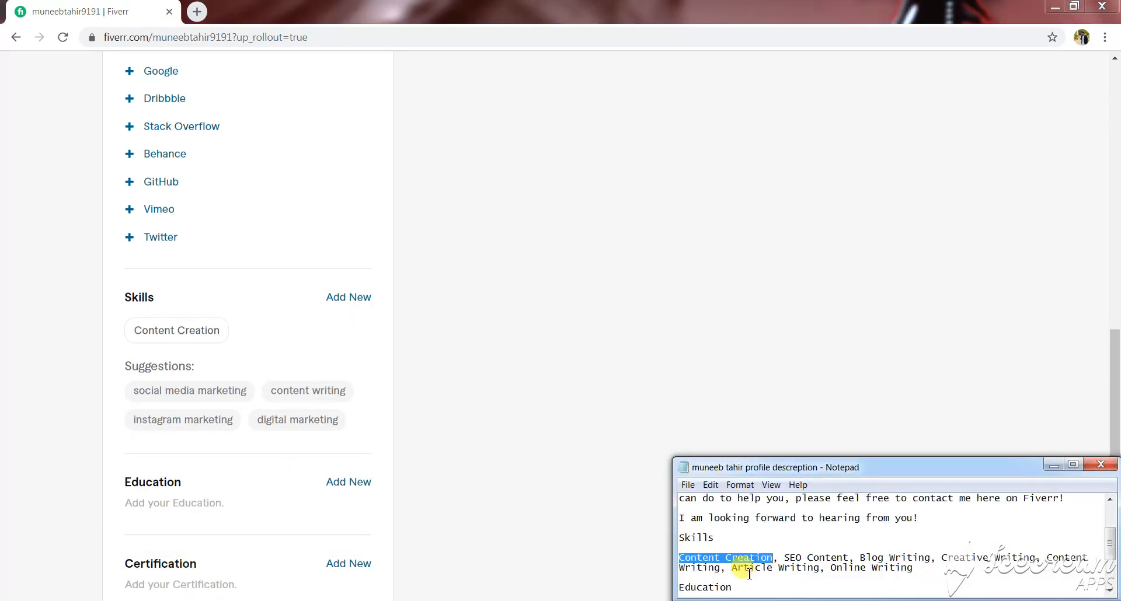
click(789, 558)
drag(789, 559, 836, 559)
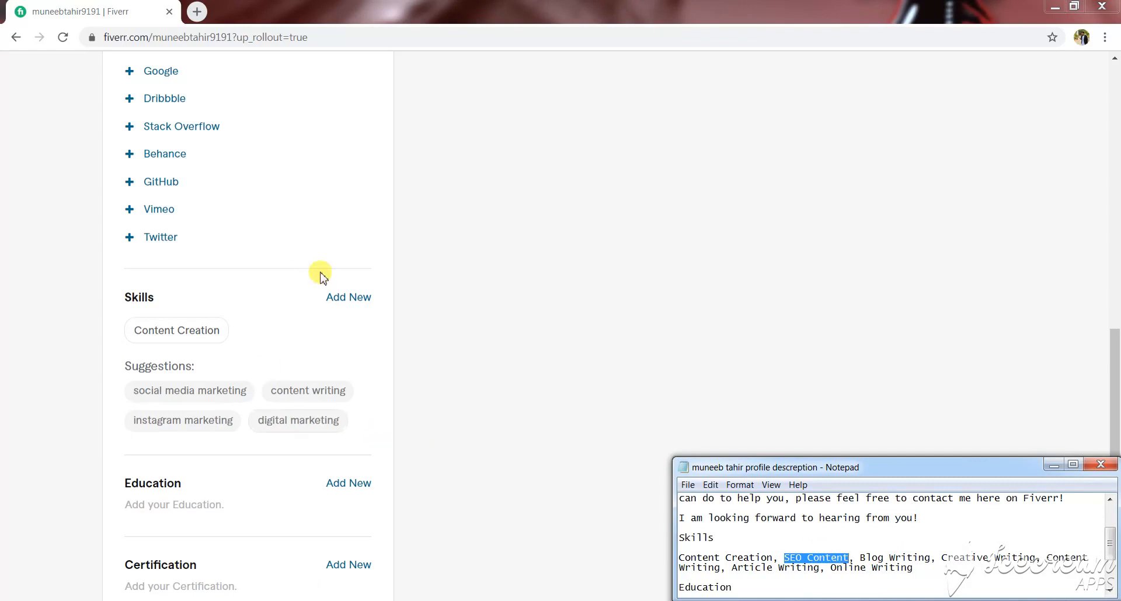
click(348, 297)
text(SEO Content)
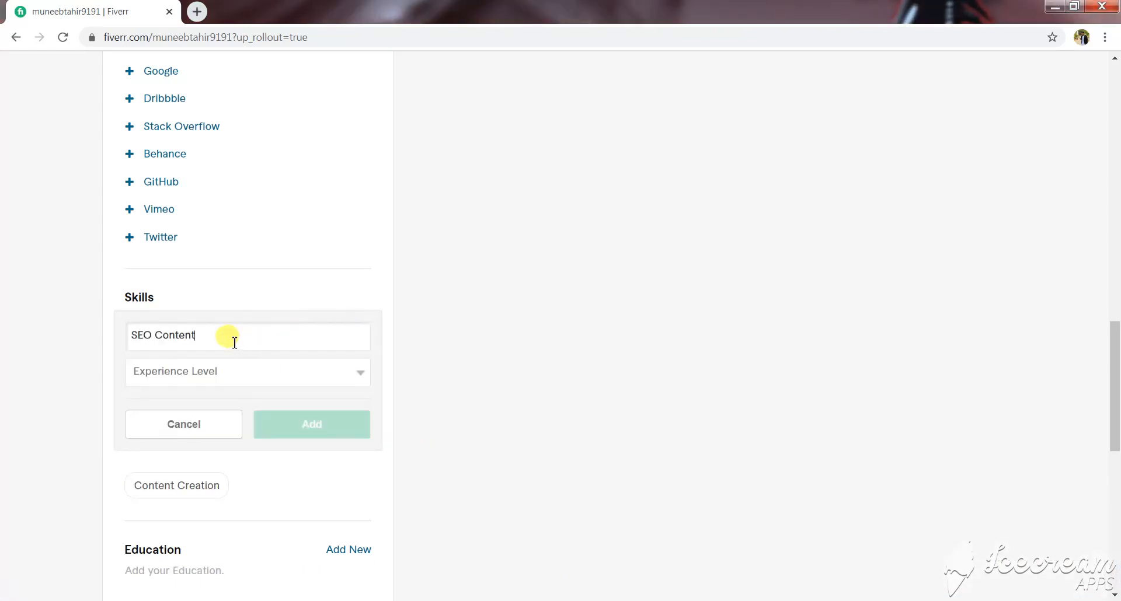
Set the new skill's experience level to Expert, choose the suggested name "Seo Content Writing", and add it.
click(213, 364)
click(187, 419)
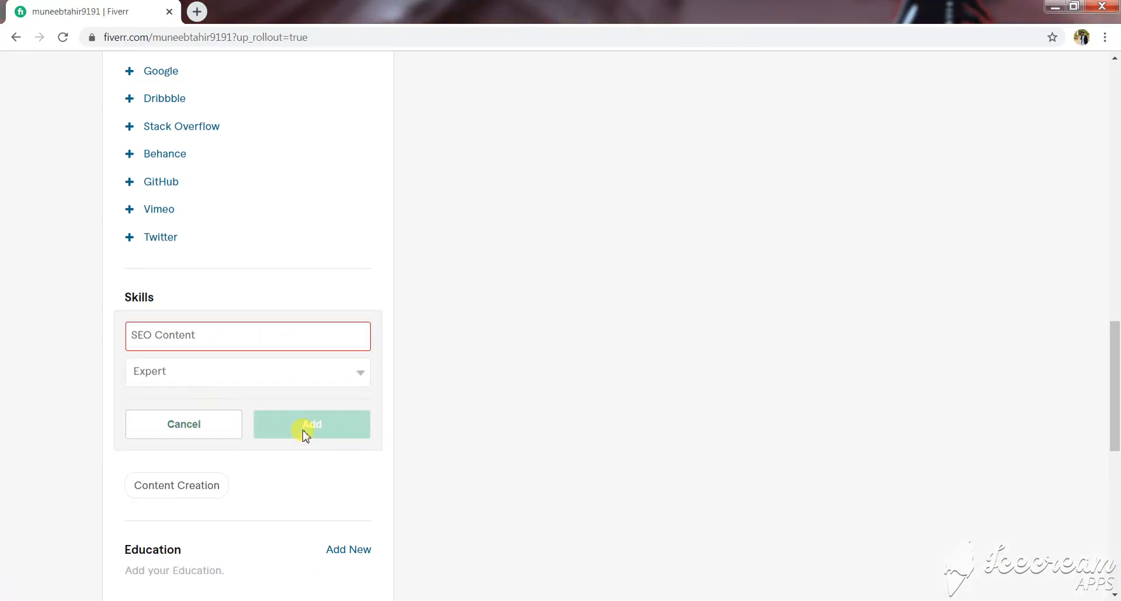
click(296, 346)
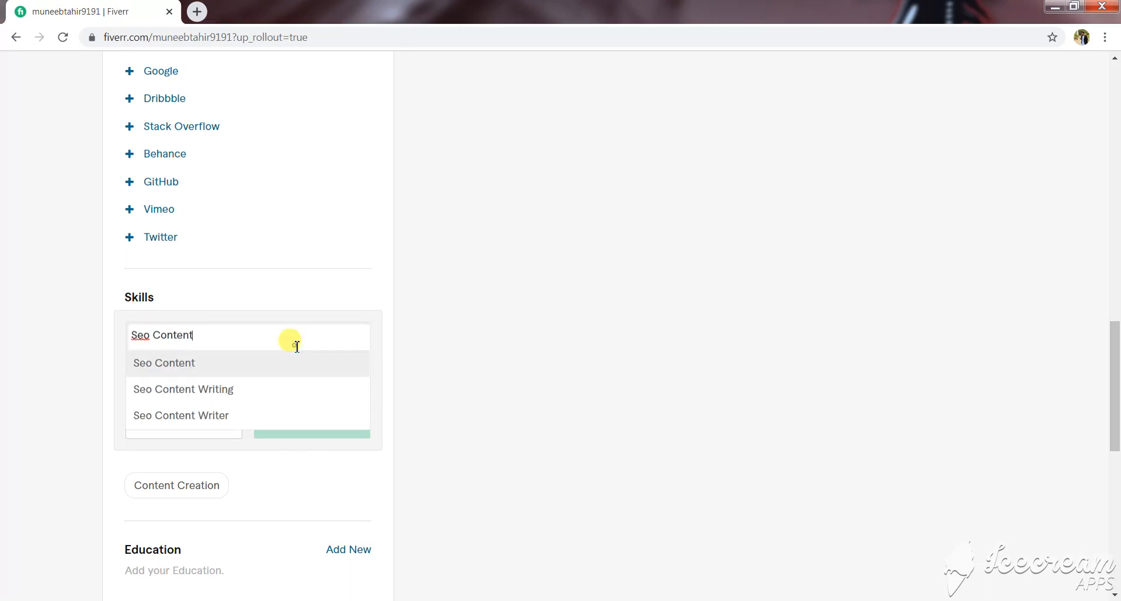
click(266, 390)
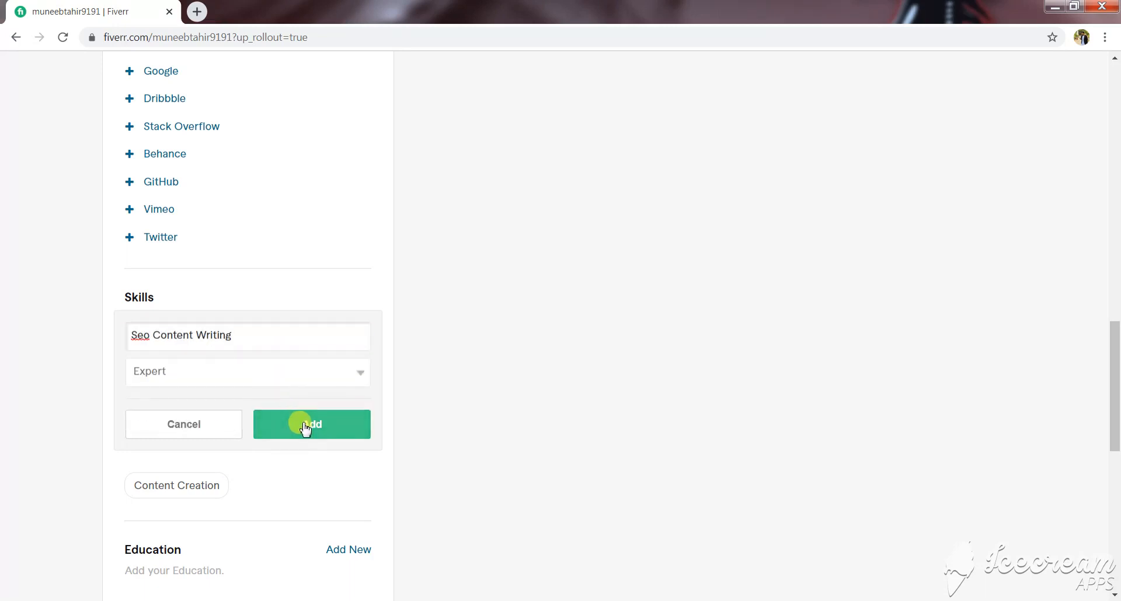
click(303, 428)
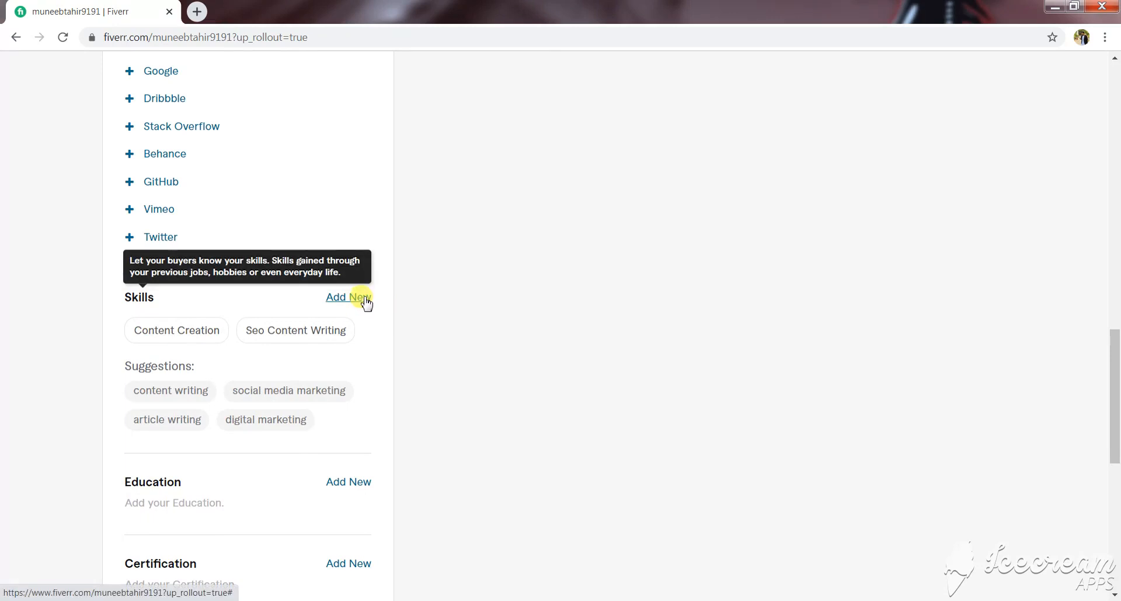
Suggest "Seo Blog Writing" as a new profile skill, add it with the experience level Intermediate, and read its status note.
click(355, 299)
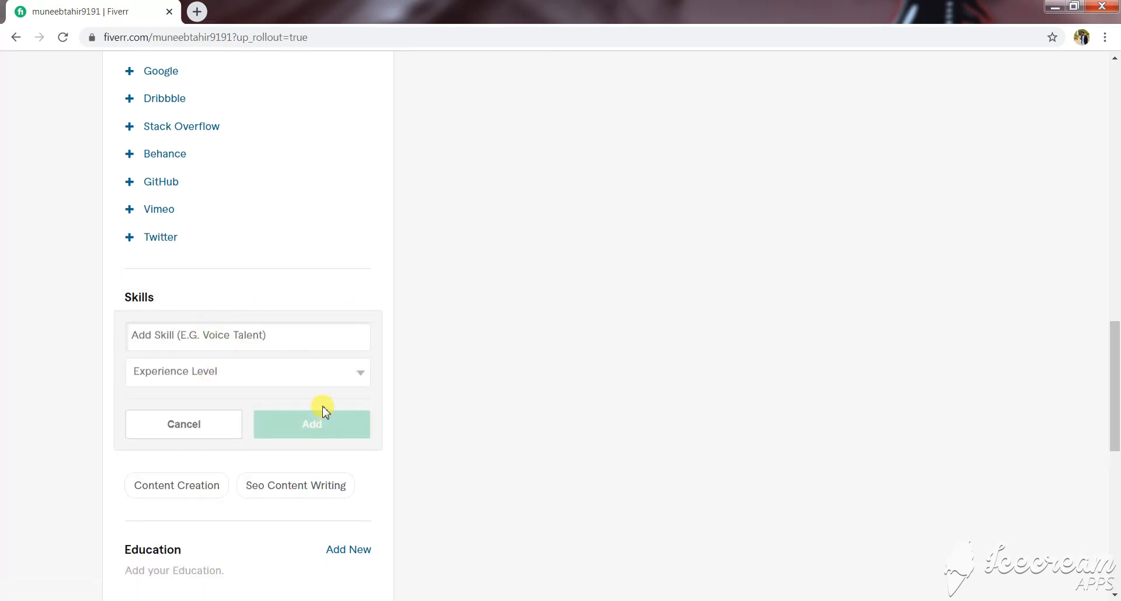
text(Seo B)
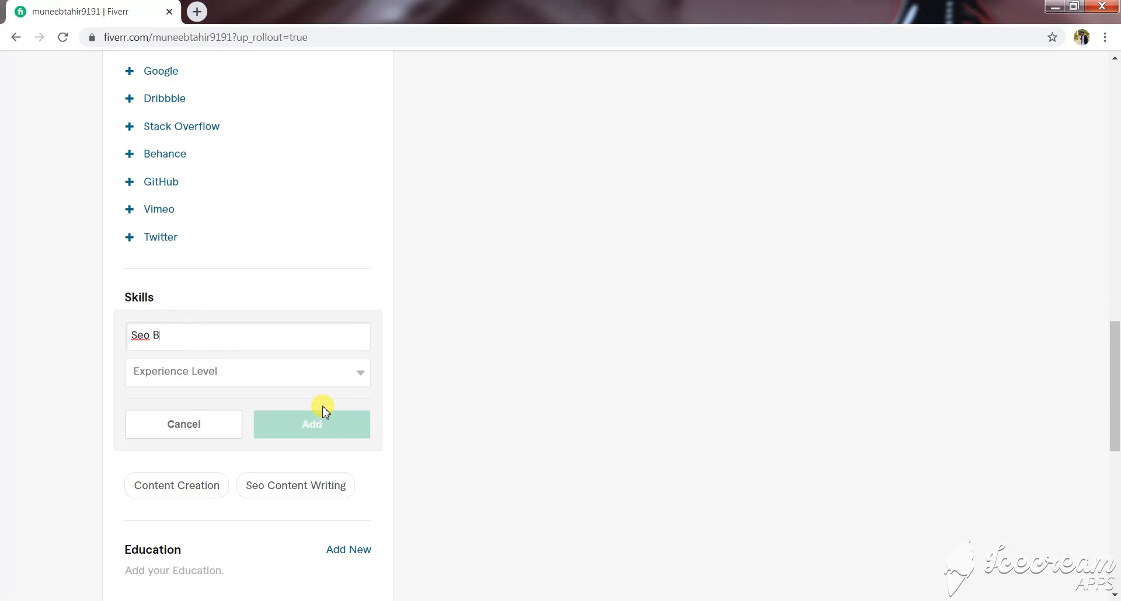
text(log Writing)
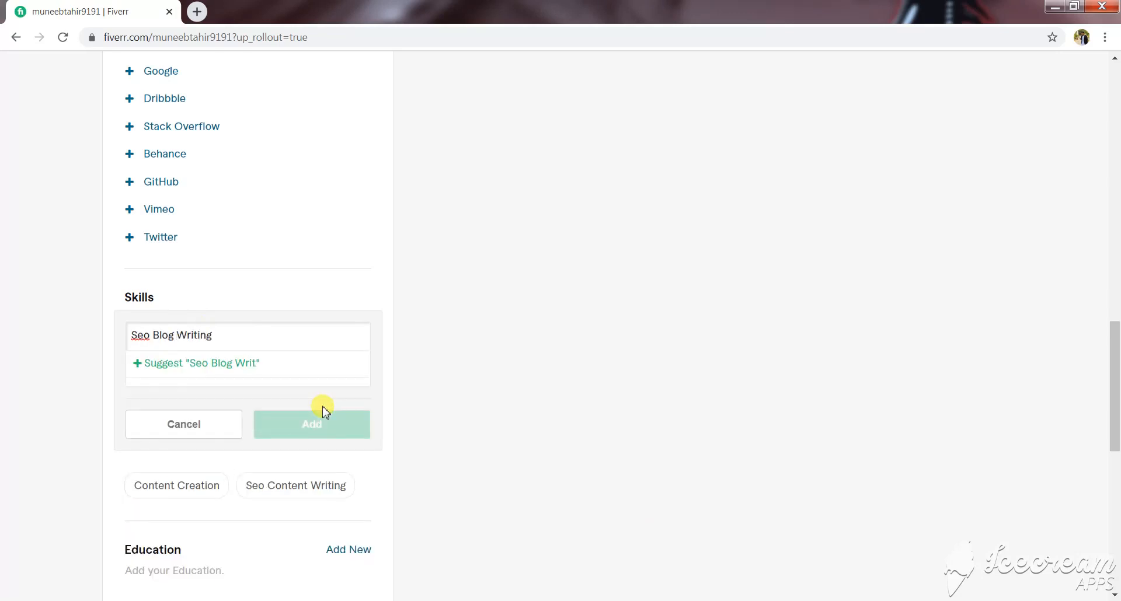
click(209, 368)
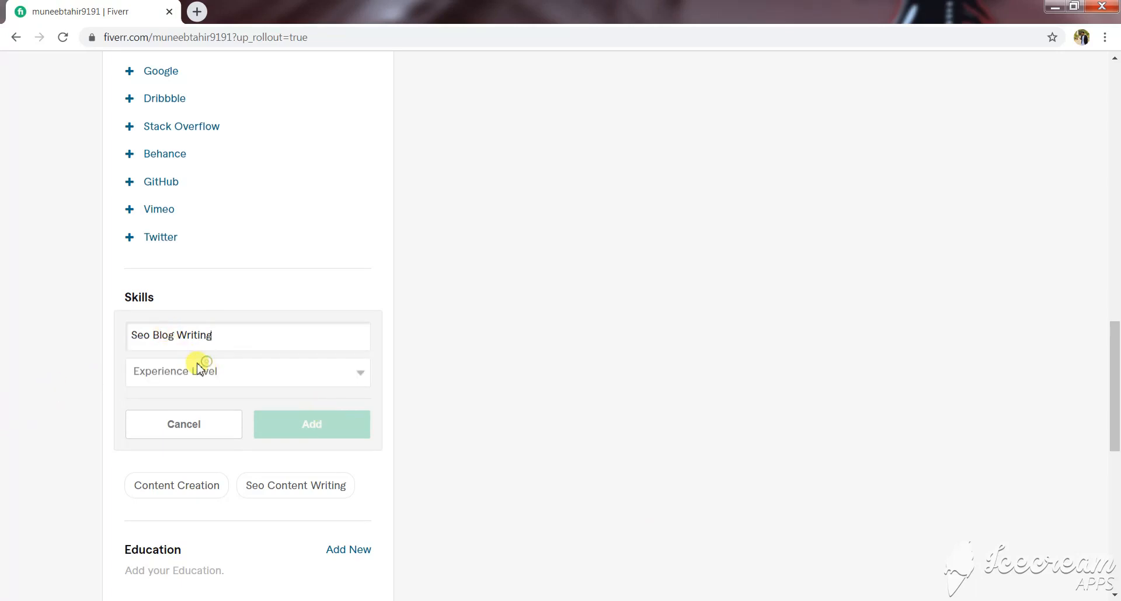
click(279, 386)
click(207, 402)
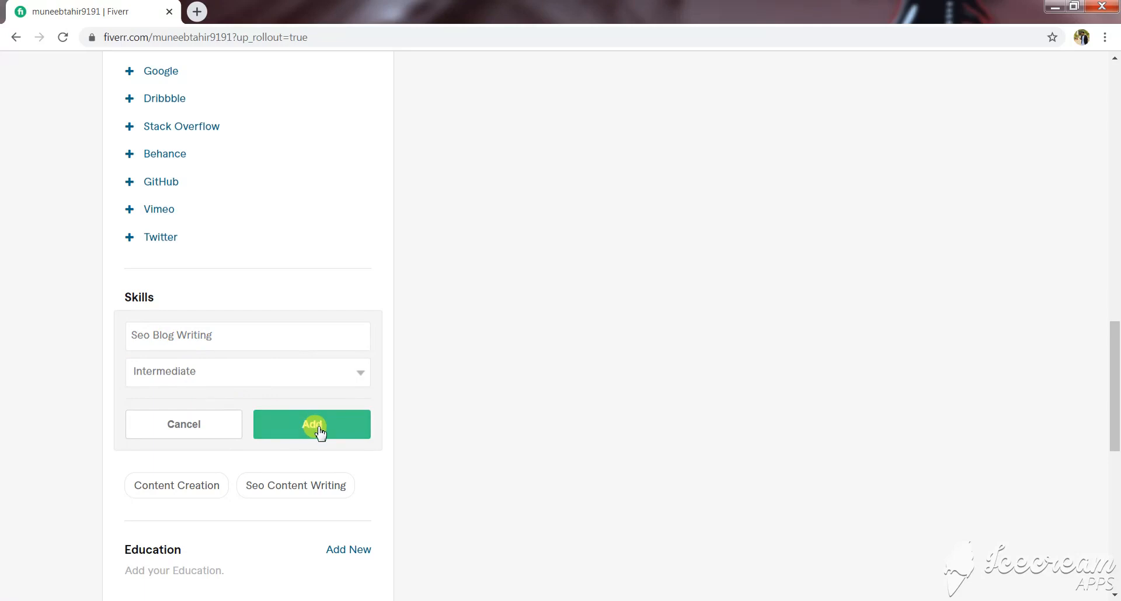
click(320, 433)
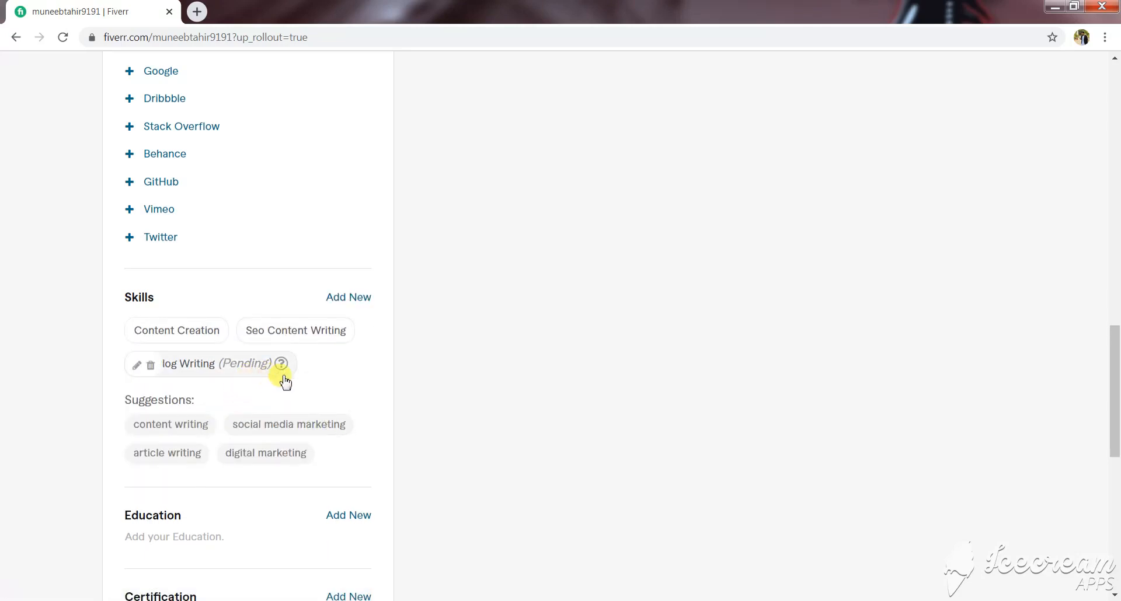
scroll(314, 376, down, 1)
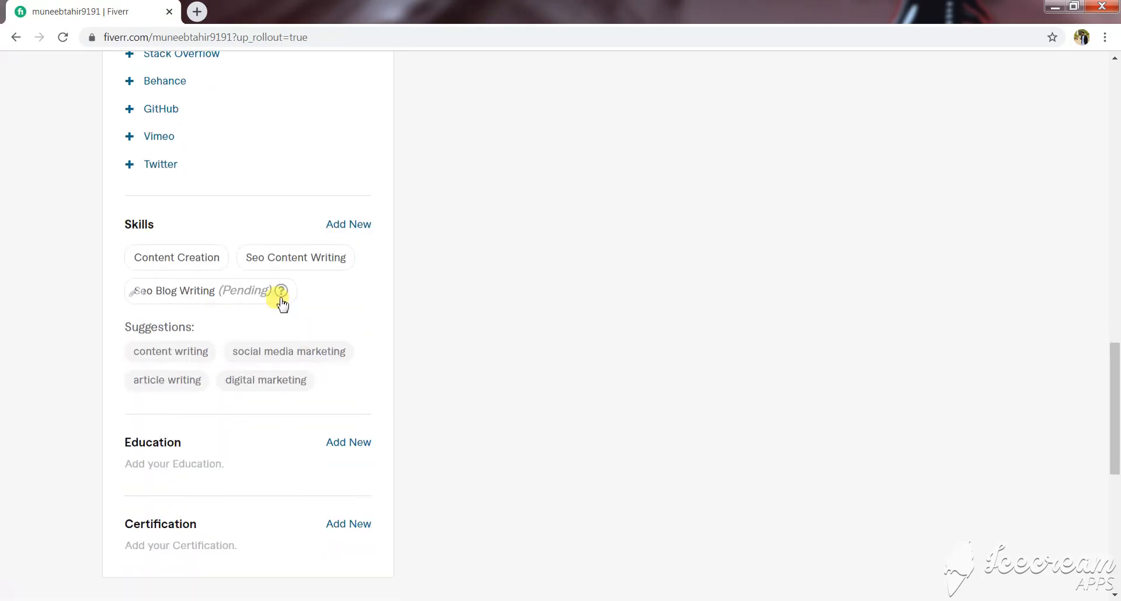
mouse_move(220, 292)
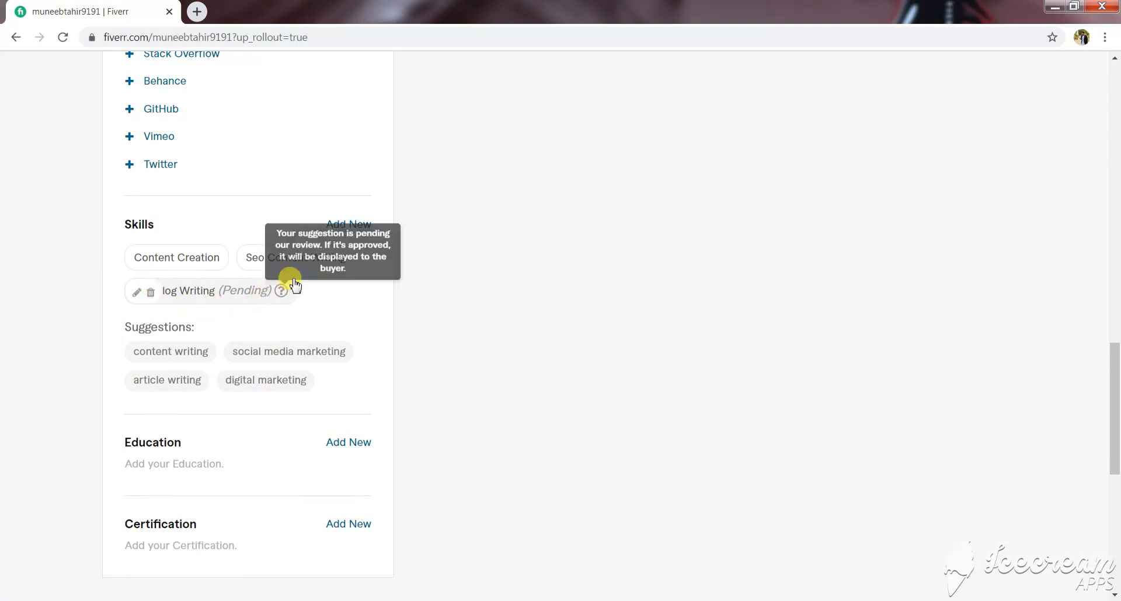
mouse_move(293, 271)
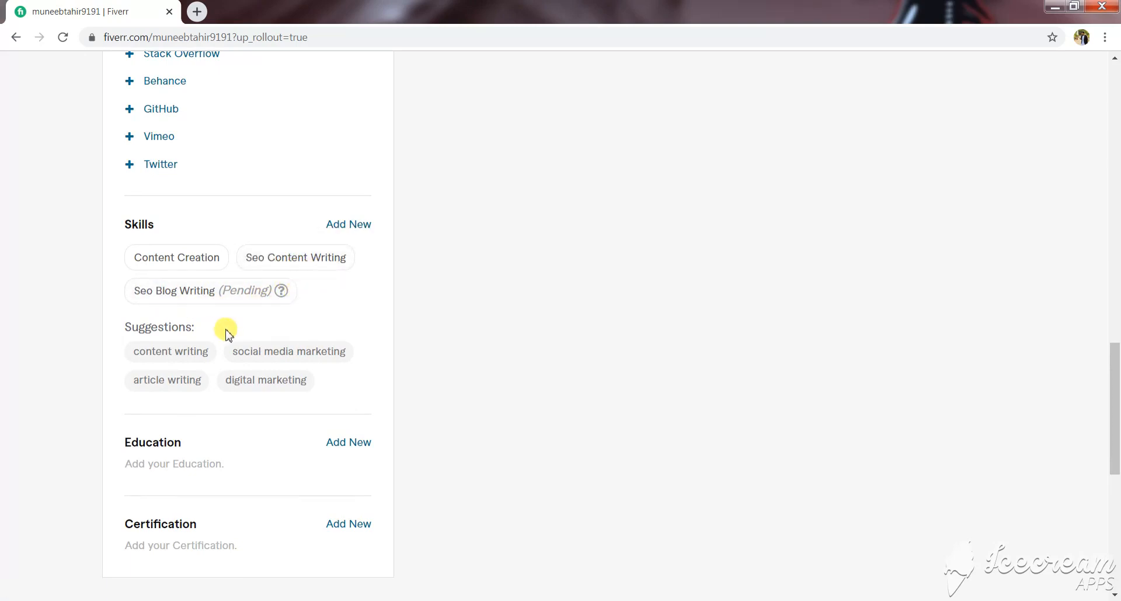
Add the suggested skill "content writing" to the profile with the experience level Beginner.
scroll(250, 357, down, 1)
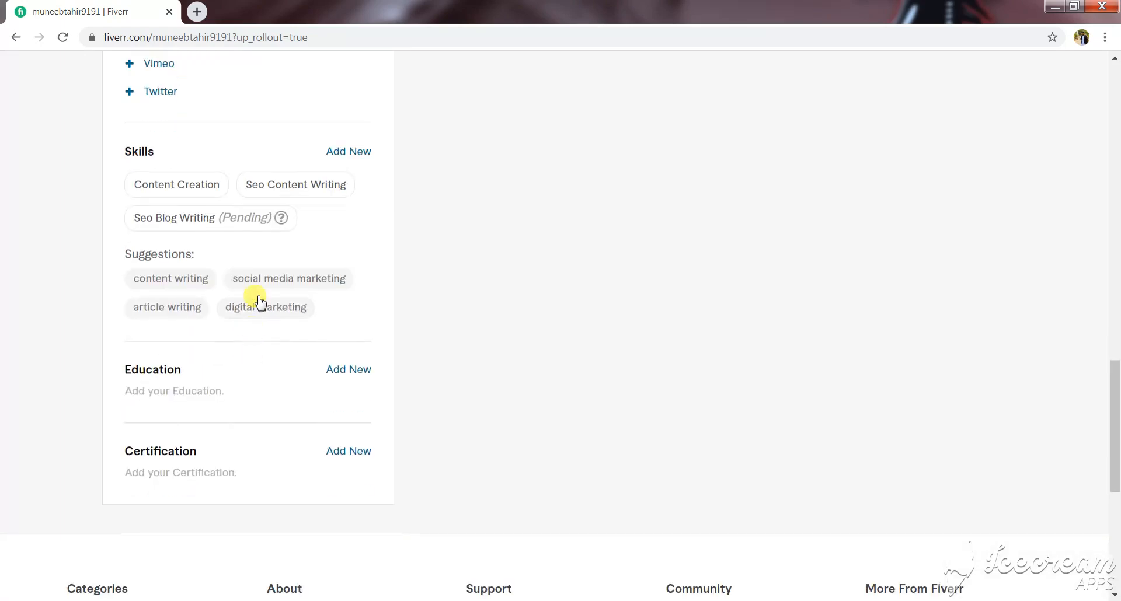
click(179, 284)
click(230, 228)
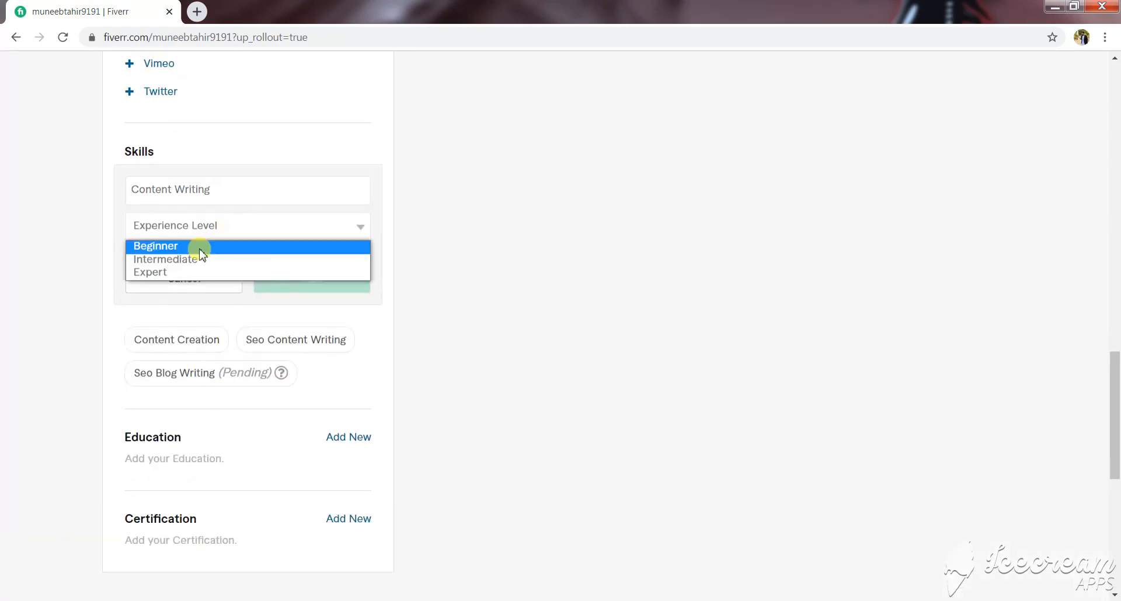
click(199, 248)
click(287, 280)
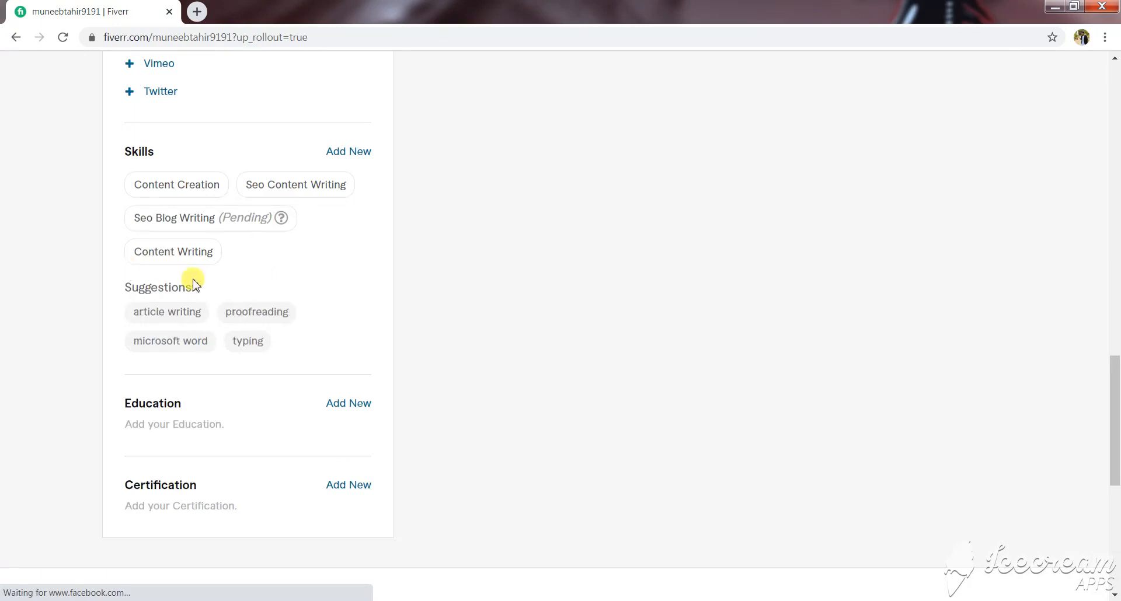
Add a new skill by looking up "Blog", choosing "Blogwriter", and setting the experience level to Expert.
mouse_move(202, 255)
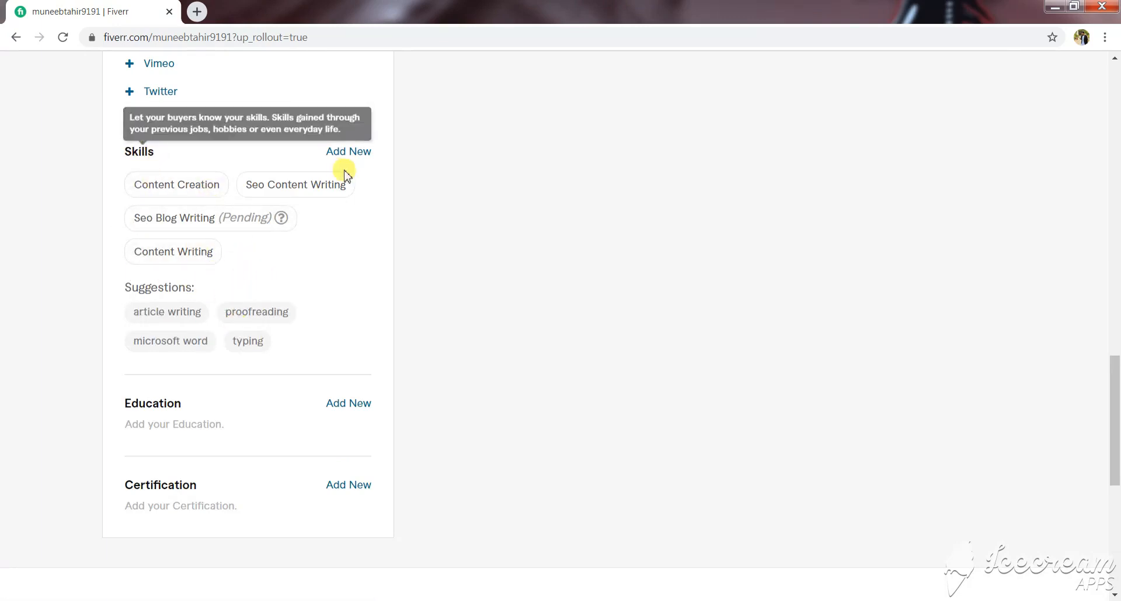
click(351, 153)
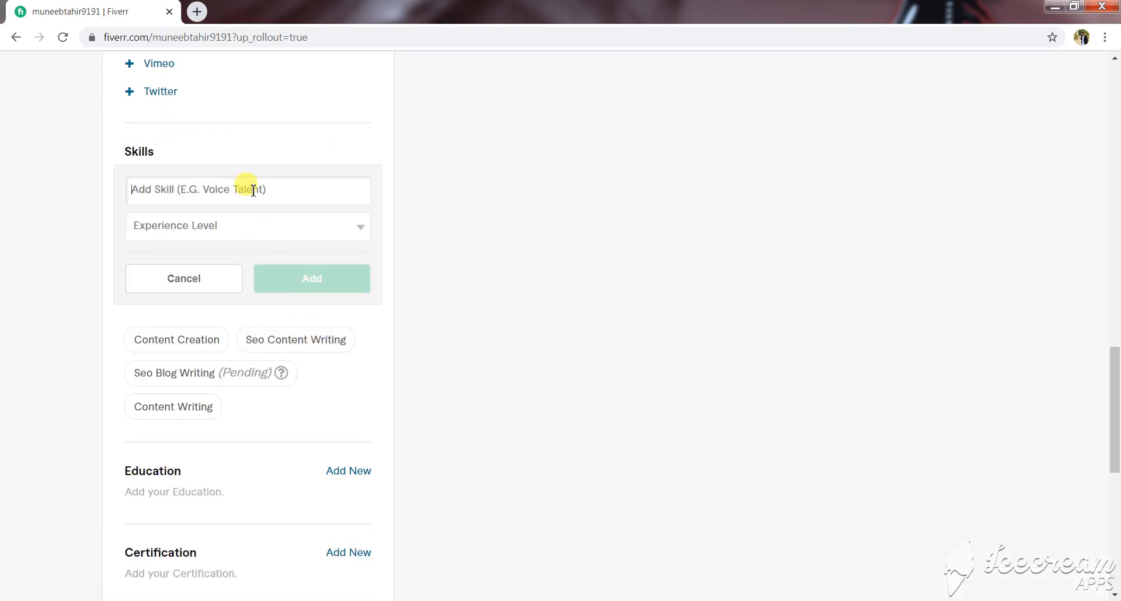
text(Blog)
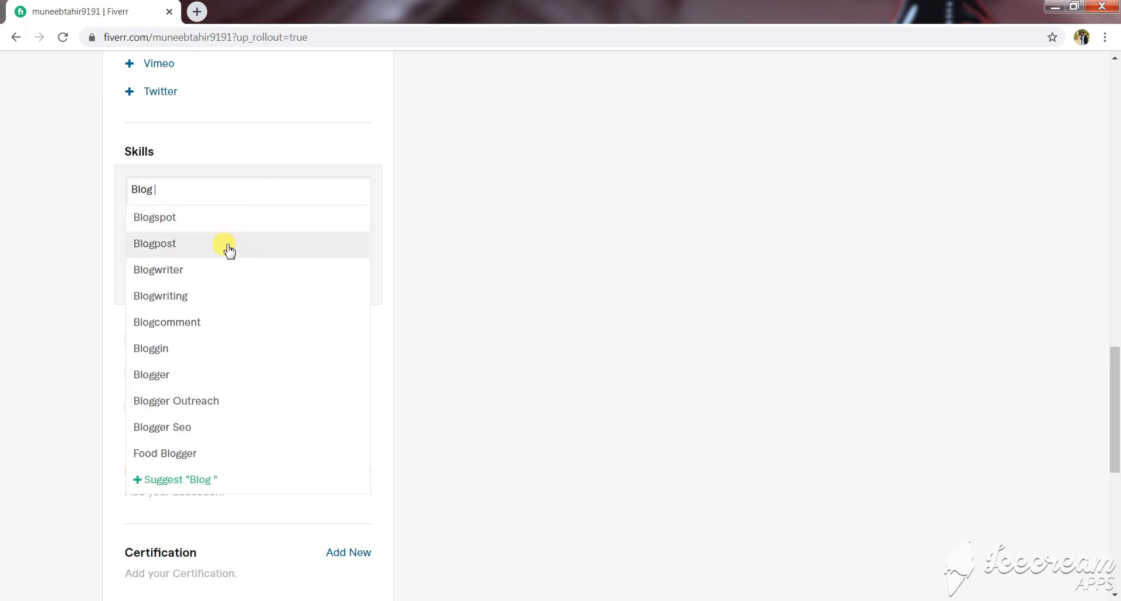
click(195, 269)
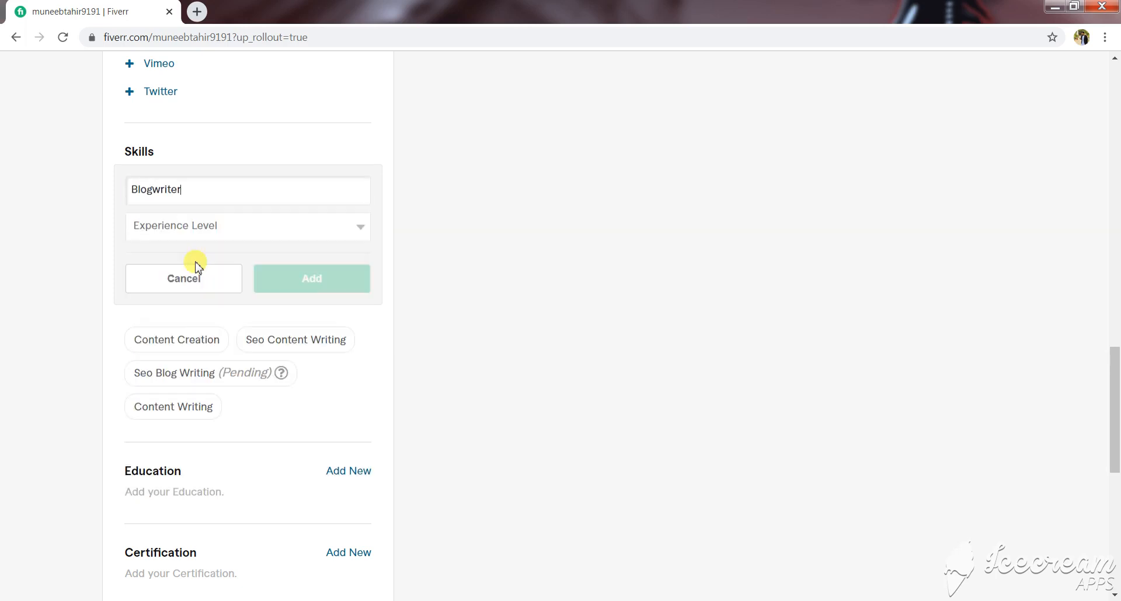
click(218, 226)
click(193, 272)
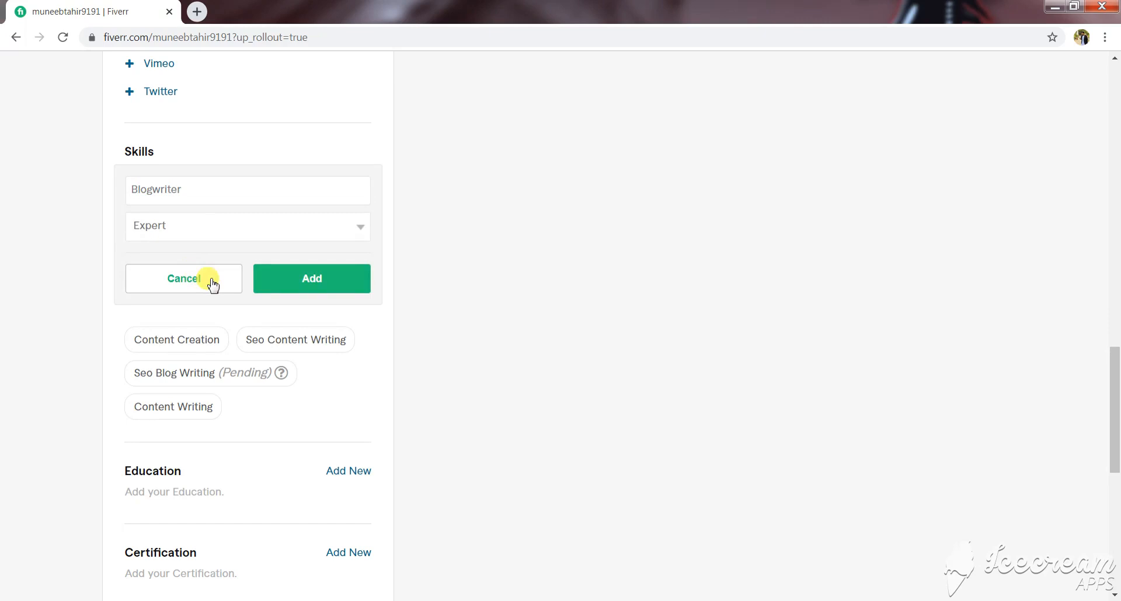
click(302, 283)
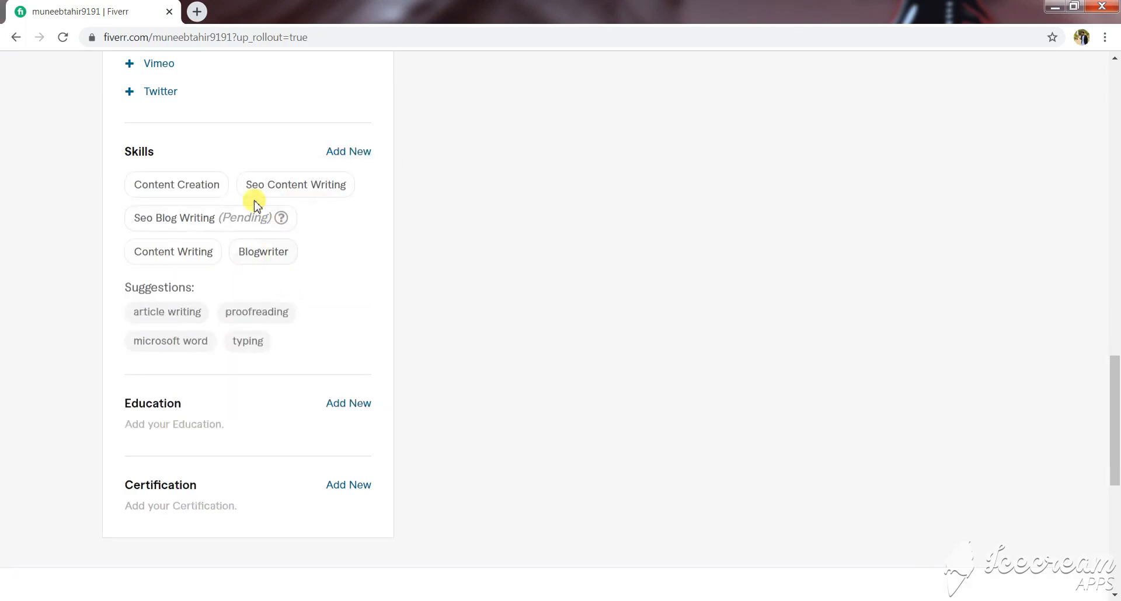
Suggest "Seo Friendly Content" as a new profile skill and add it with the experience level Expert.
click(343, 152)
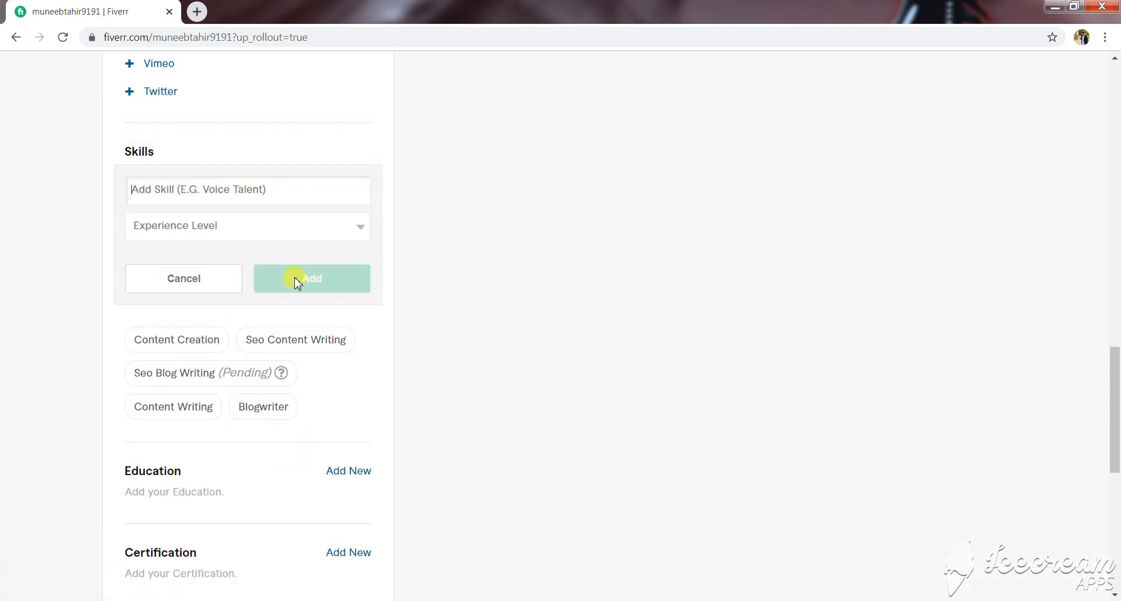
text(Seo Fri)
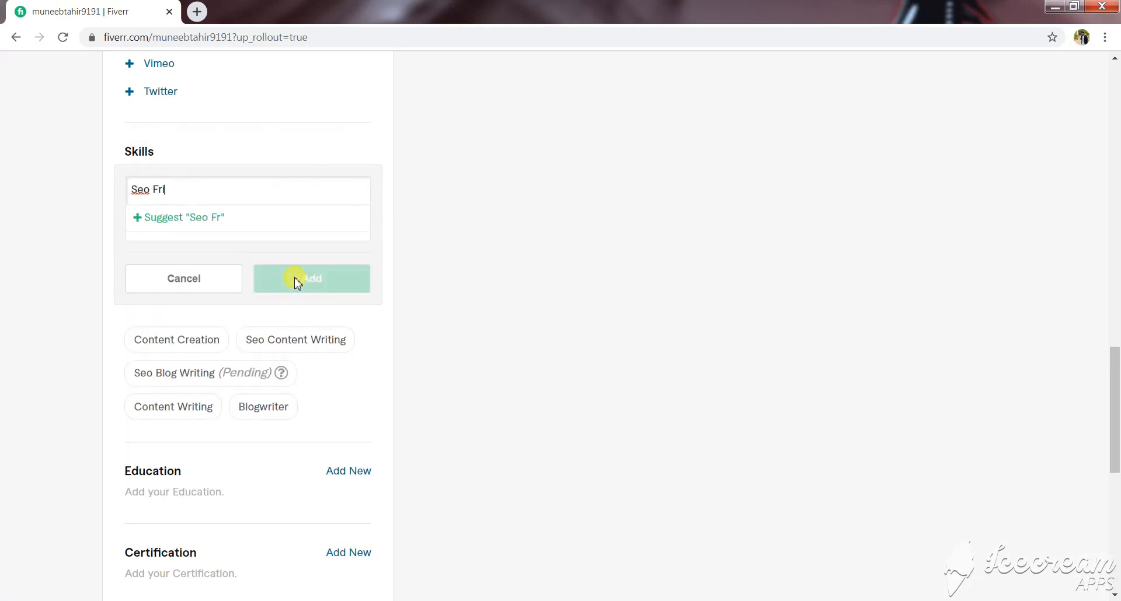
text(endly Content)
click(301, 220)
click(305, 231)
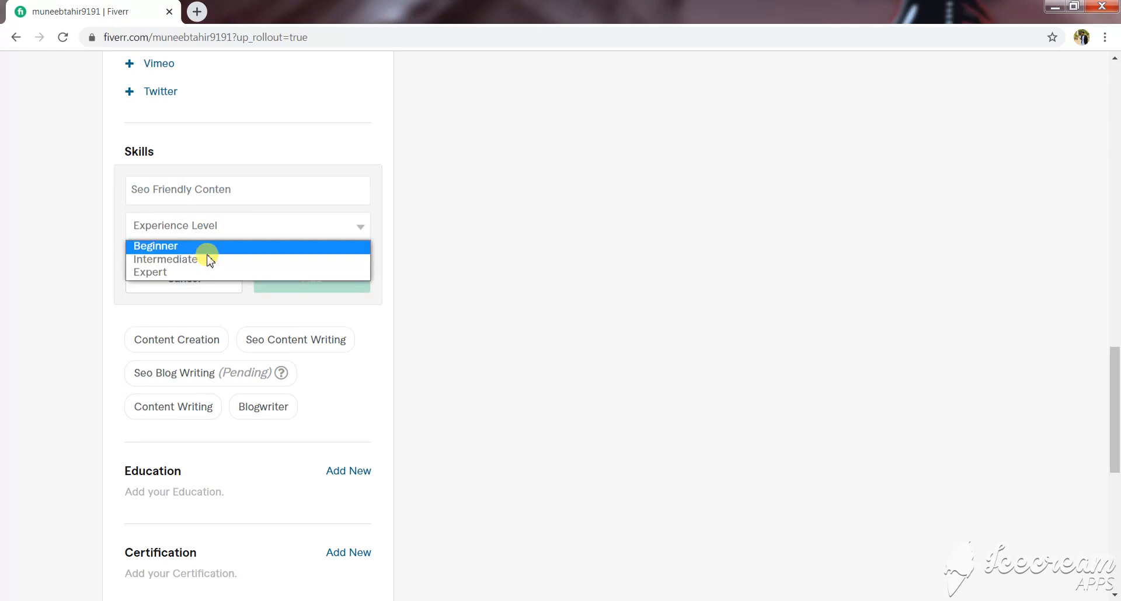
click(165, 272)
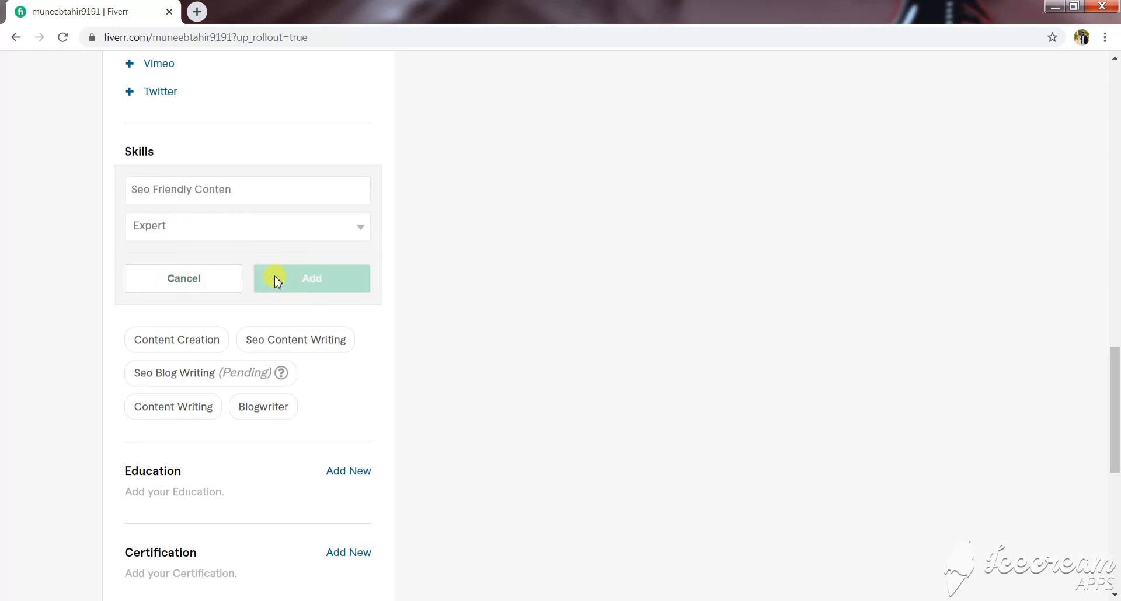
click(255, 188)
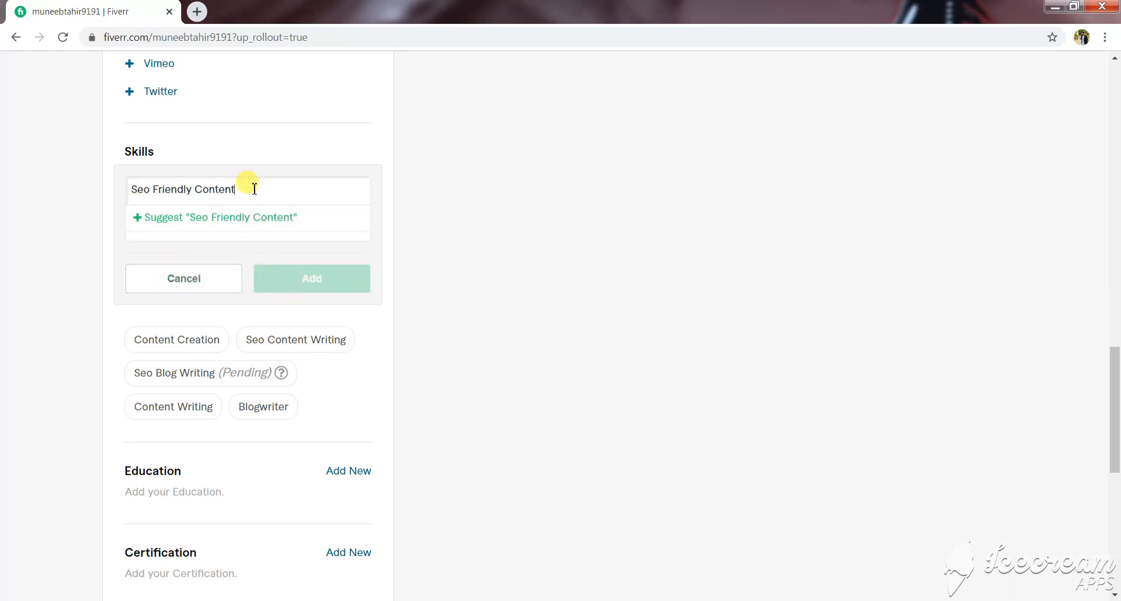
click(226, 251)
click(249, 196)
click(248, 221)
click(306, 279)
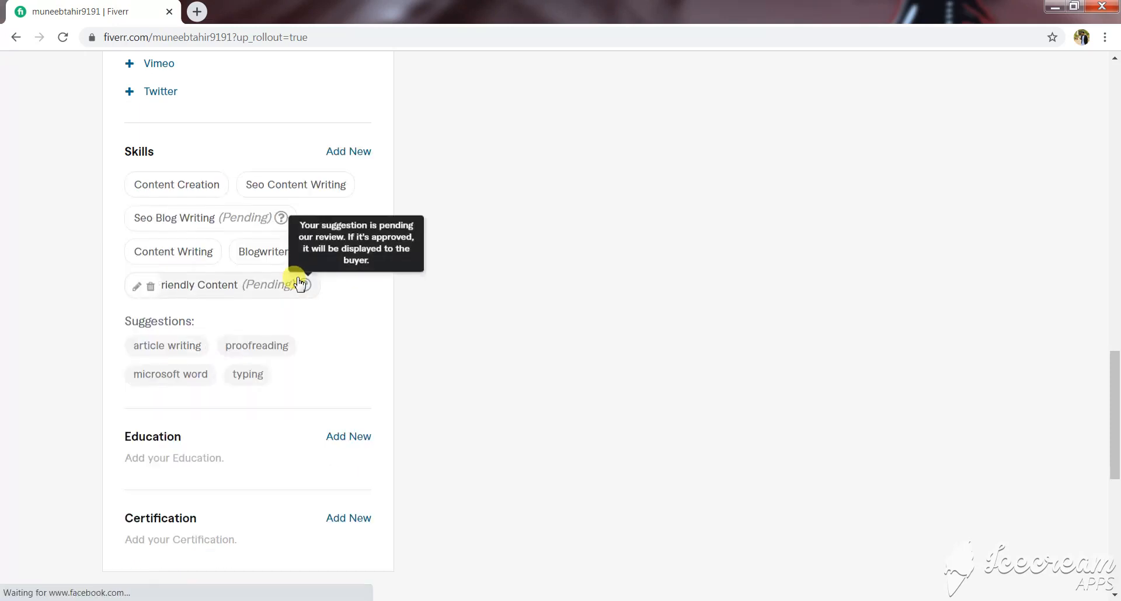
Add a new skill by looking up "Article", choosing "Article Writing", and setting the experience level to Expert.
click(350, 153)
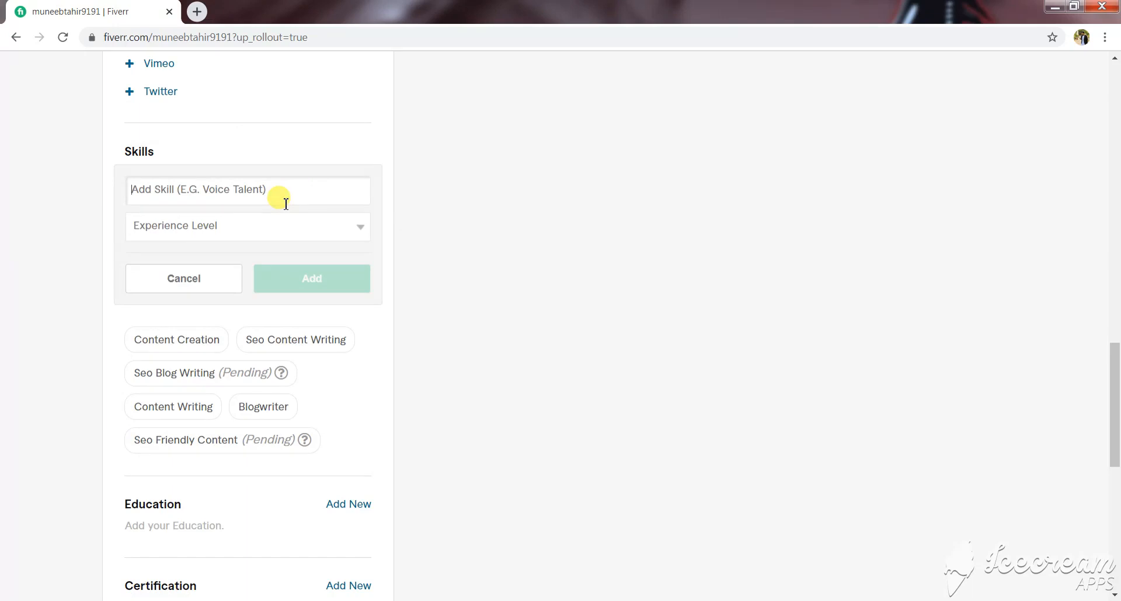
text(Ar)
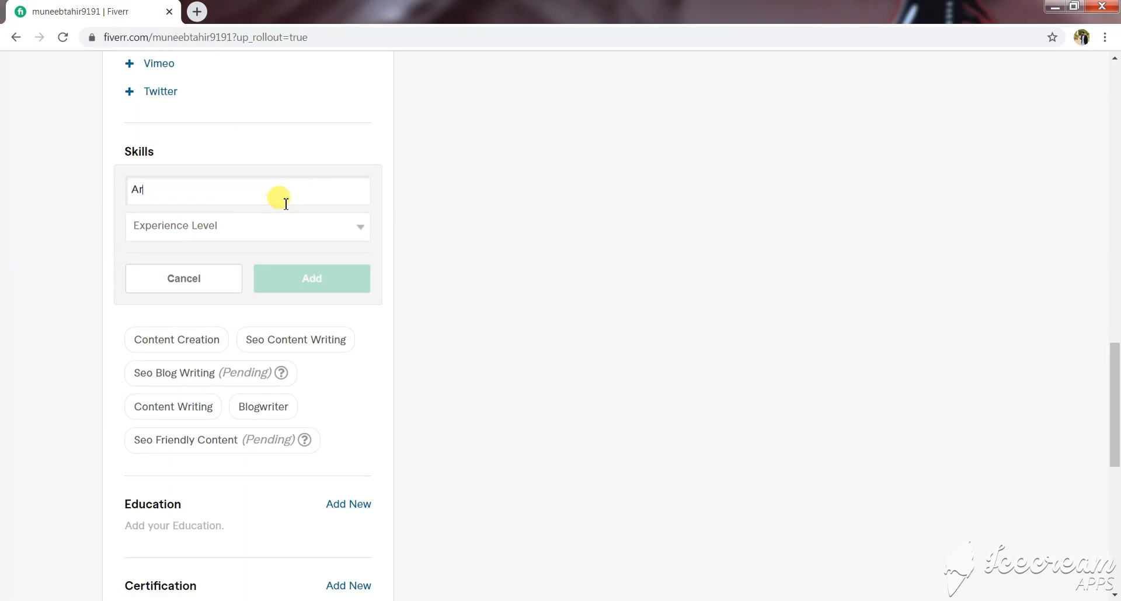
text(ticle)
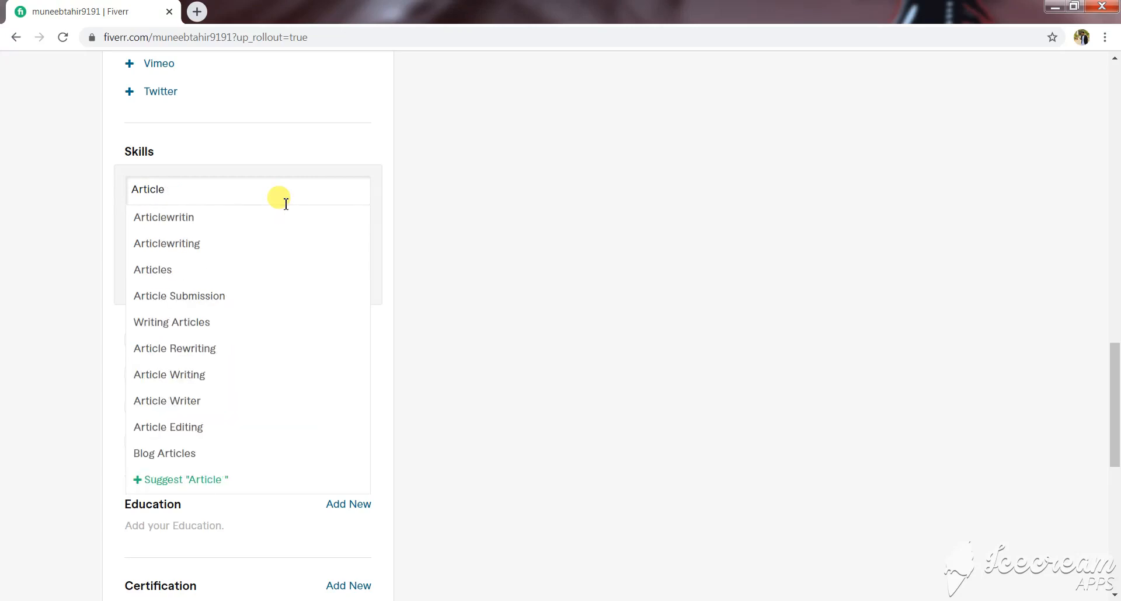
click(207, 375)
click(230, 226)
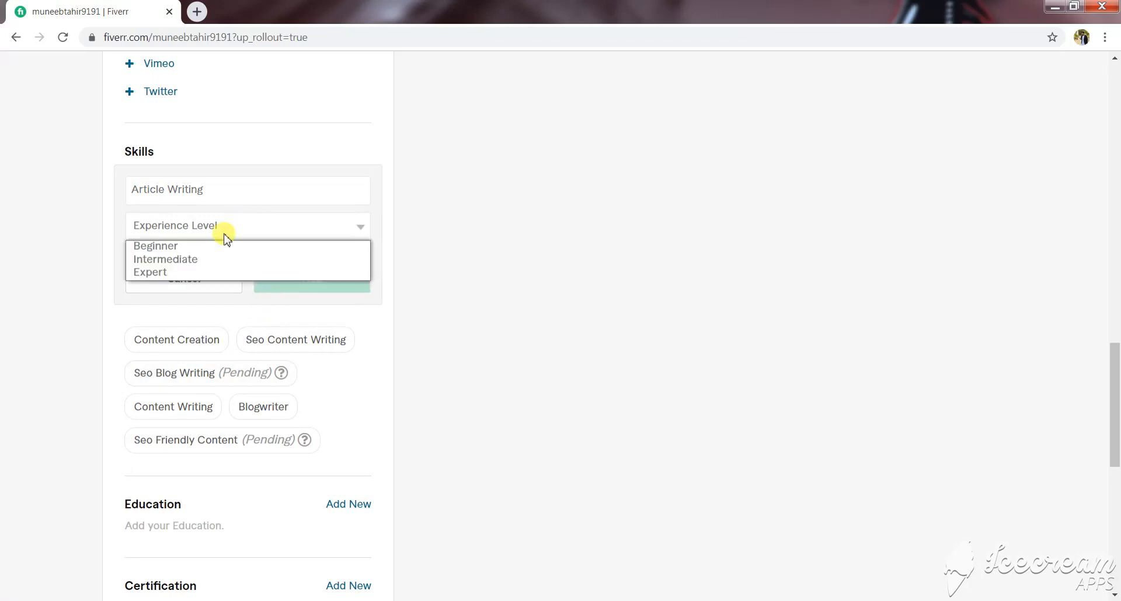
click(175, 273)
click(281, 280)
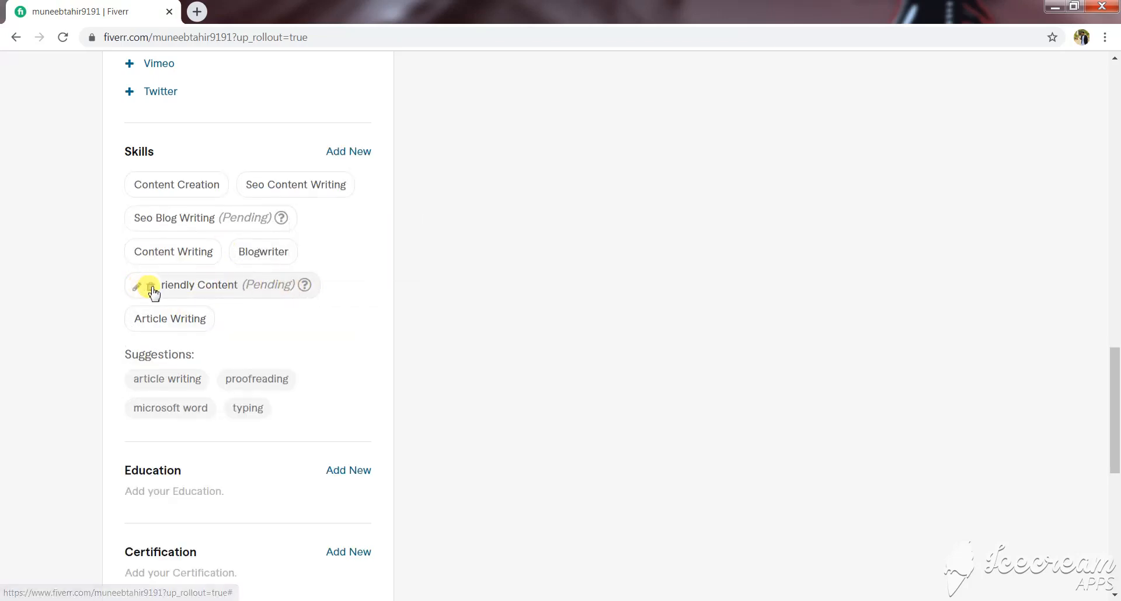
Delete the skill "Seo Friendly Content" from the profile.
click(149, 286)
Add the skill "Website Content" to the profile with the experience level Expert.
click(345, 153)
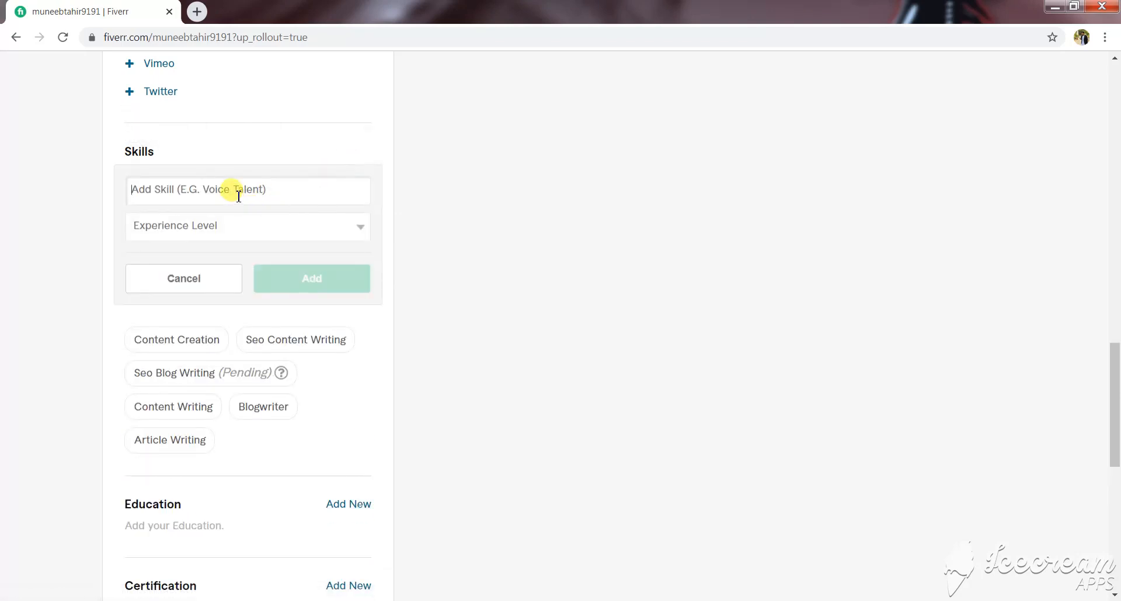
click(239, 195)
text(Website Co)
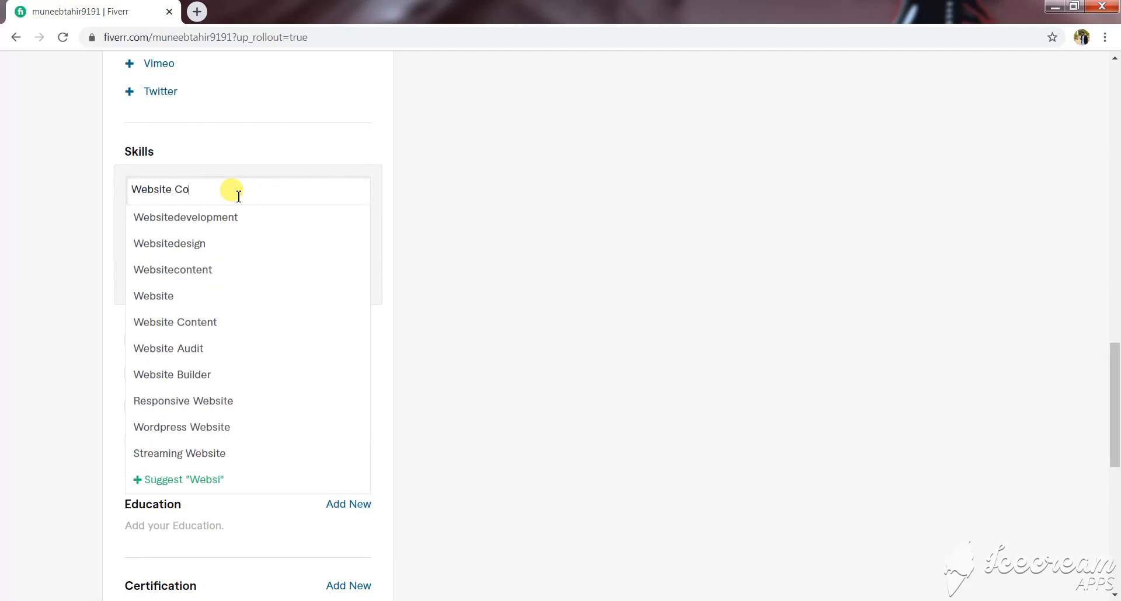
text(ntent)
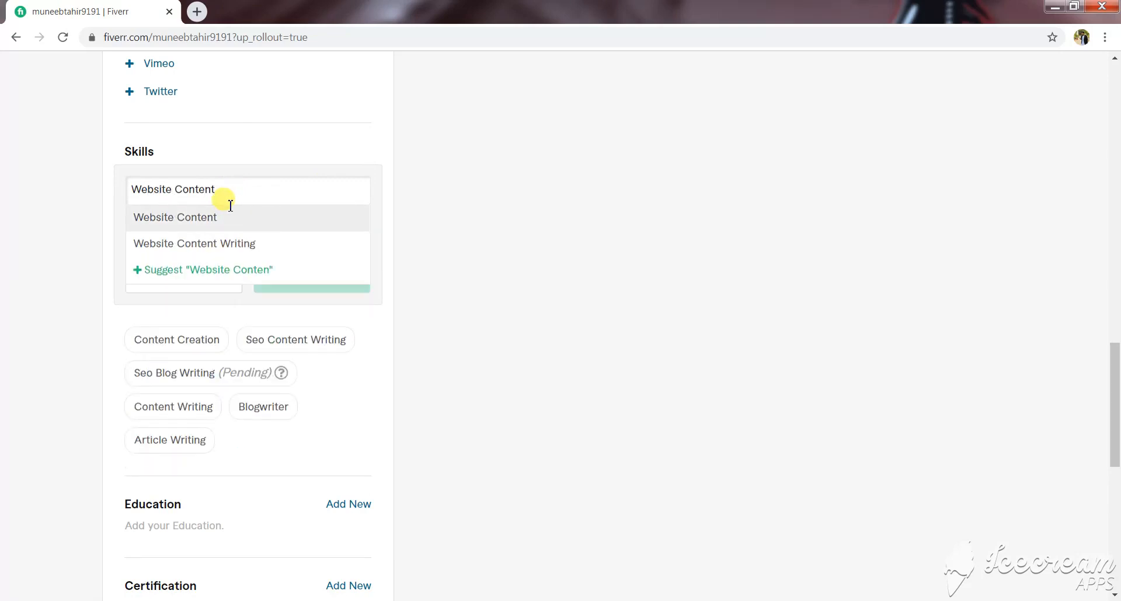
click(232, 220)
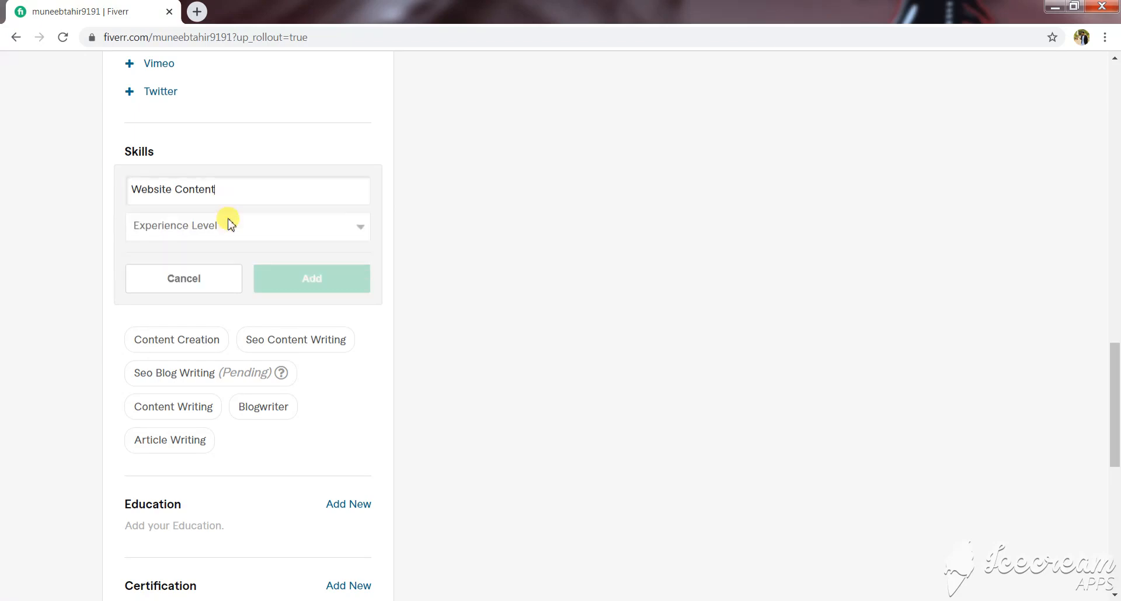
click(239, 233)
click(173, 270)
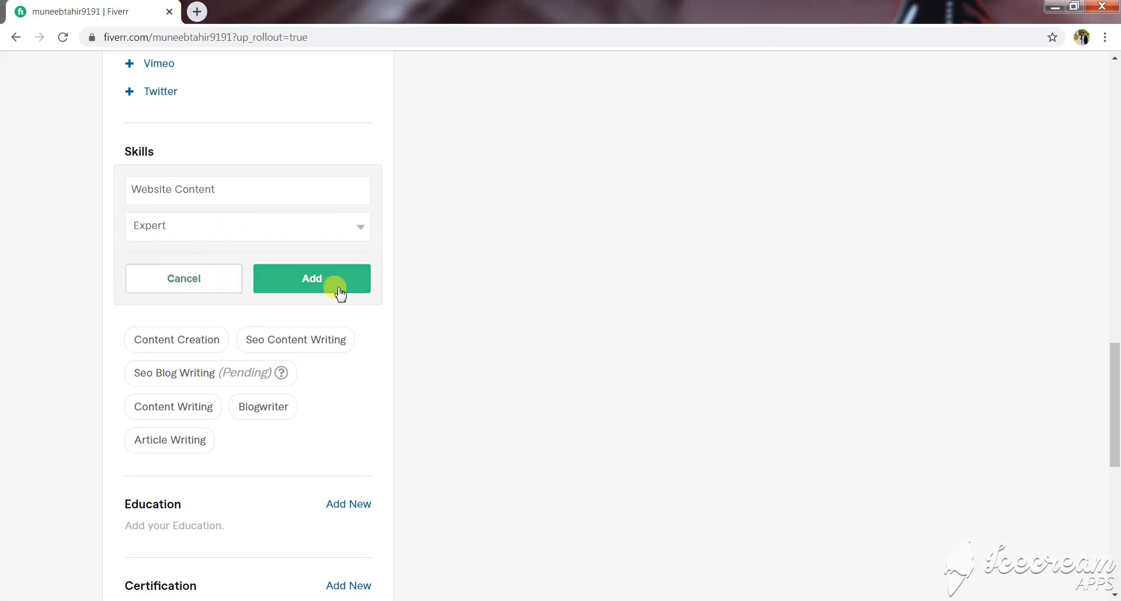
click(334, 286)
Add the skill "Seo Content Writer" to the profile with the experience level Expert.
click(349, 152)
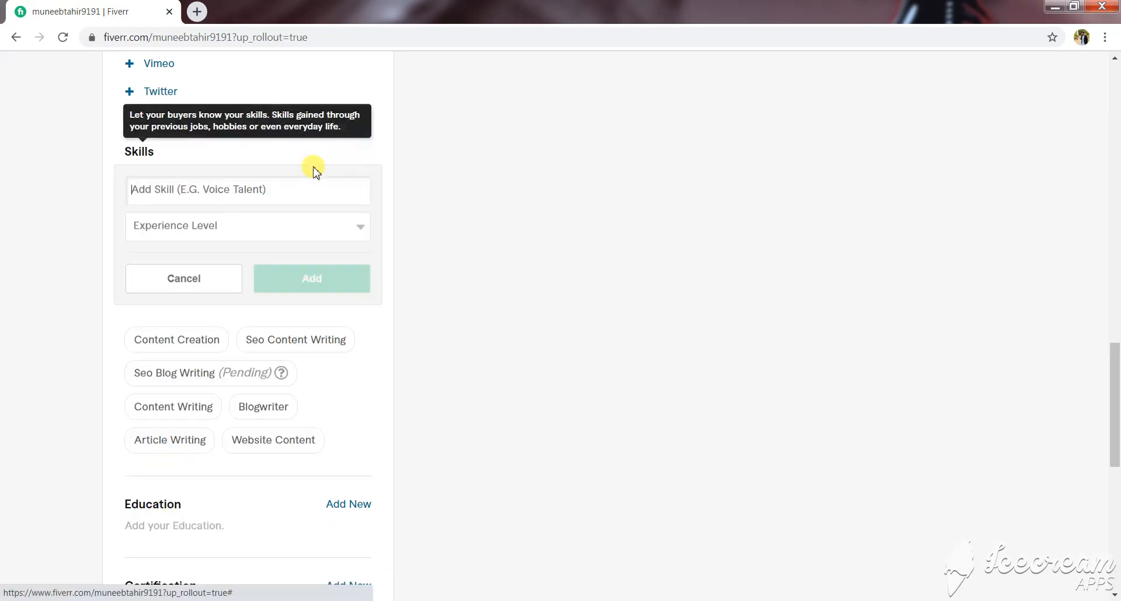
click(253, 192)
text(Seo Co)
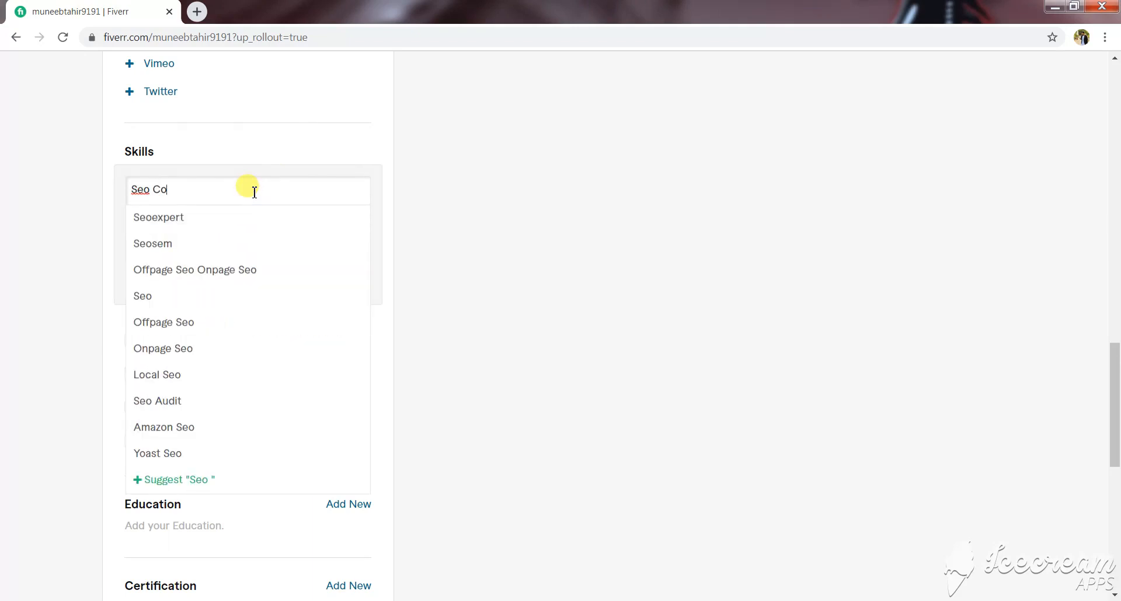
text(ntent)
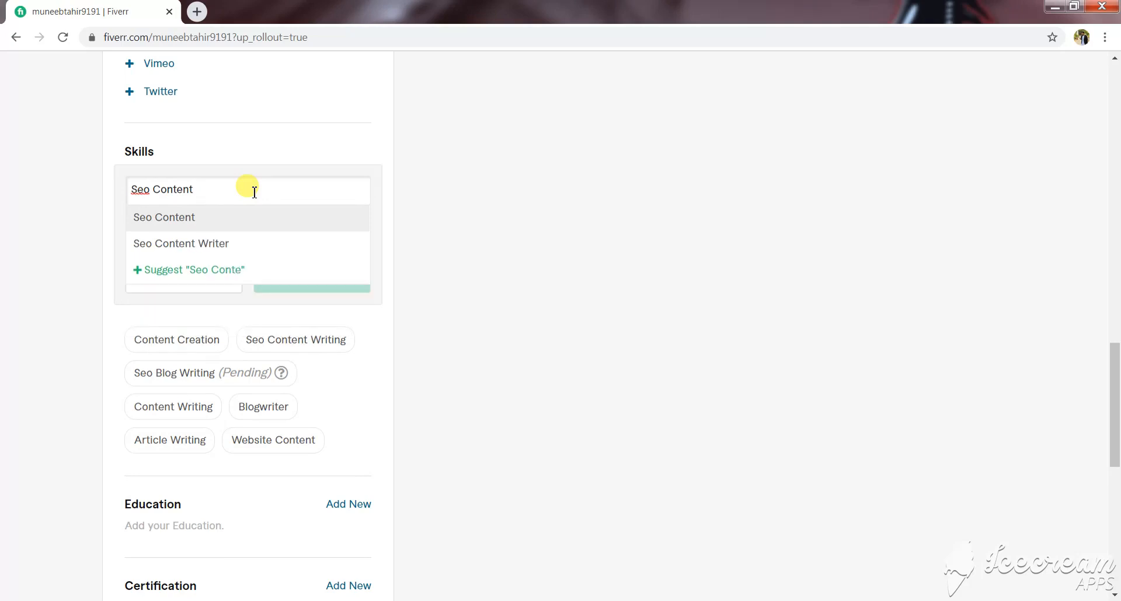
click(216, 244)
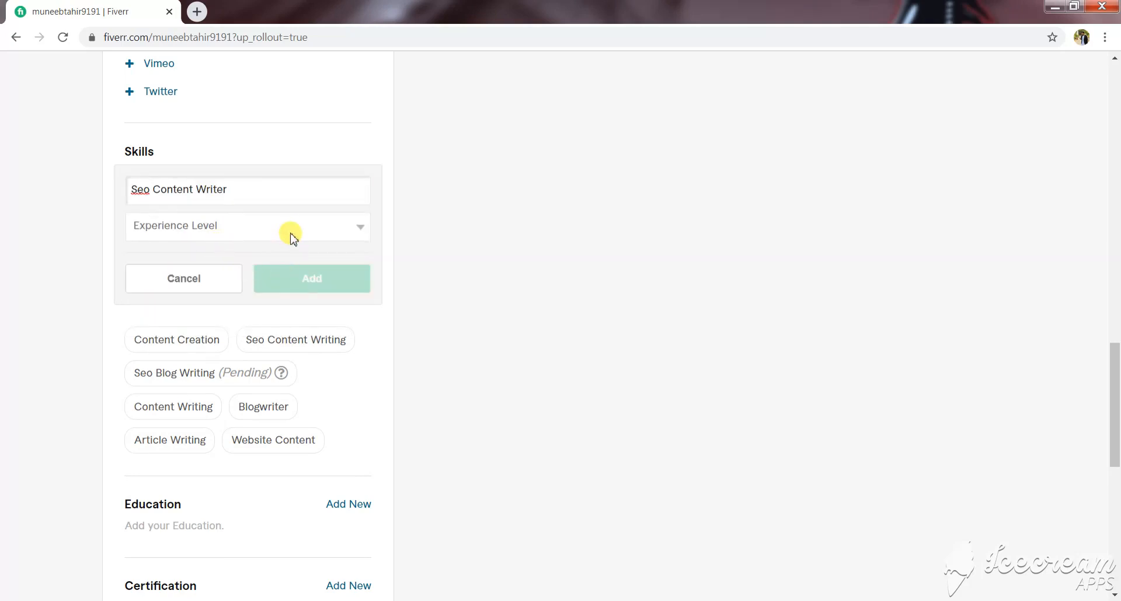
click(290, 236)
click(241, 269)
click(307, 278)
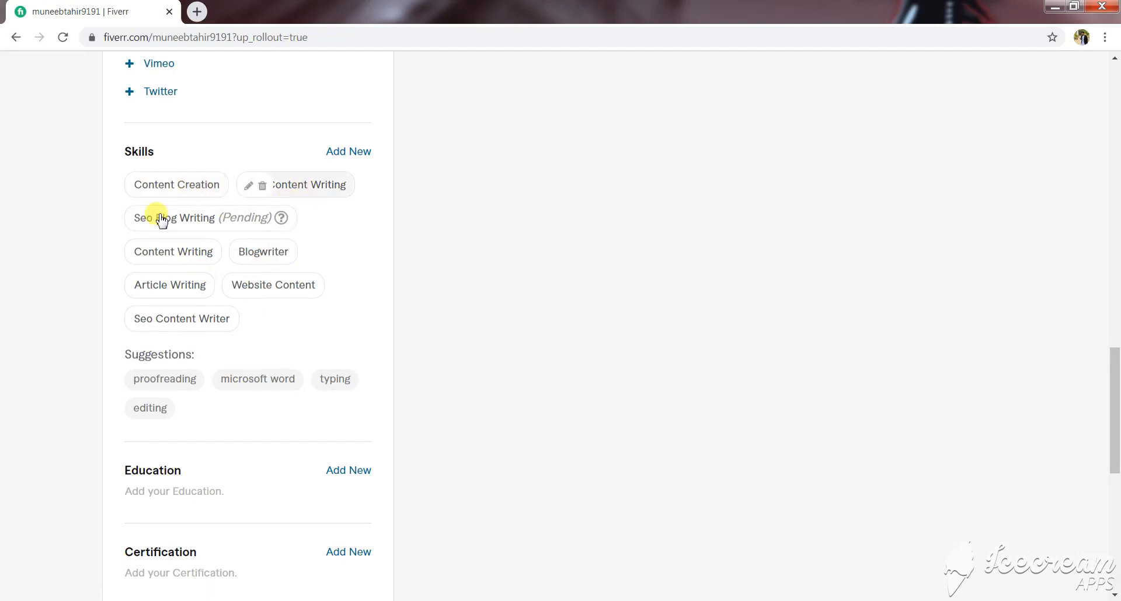
Suggest "Seo Content Writing" as a new profile skill and add it with the experience level Intermediate.
click(350, 153)
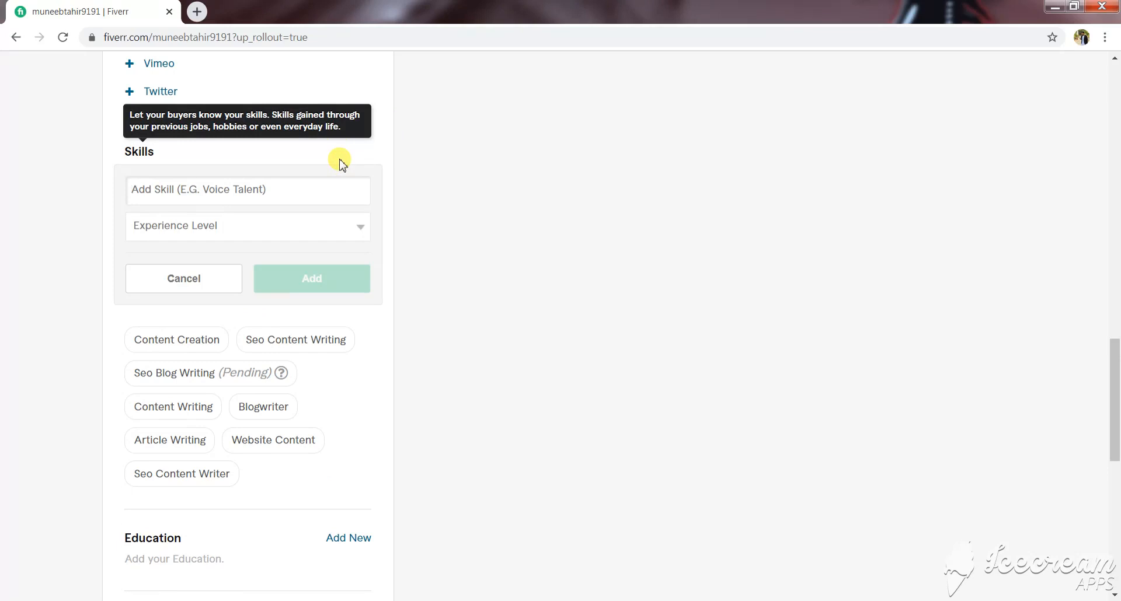
text(O)
key(BackSpace)
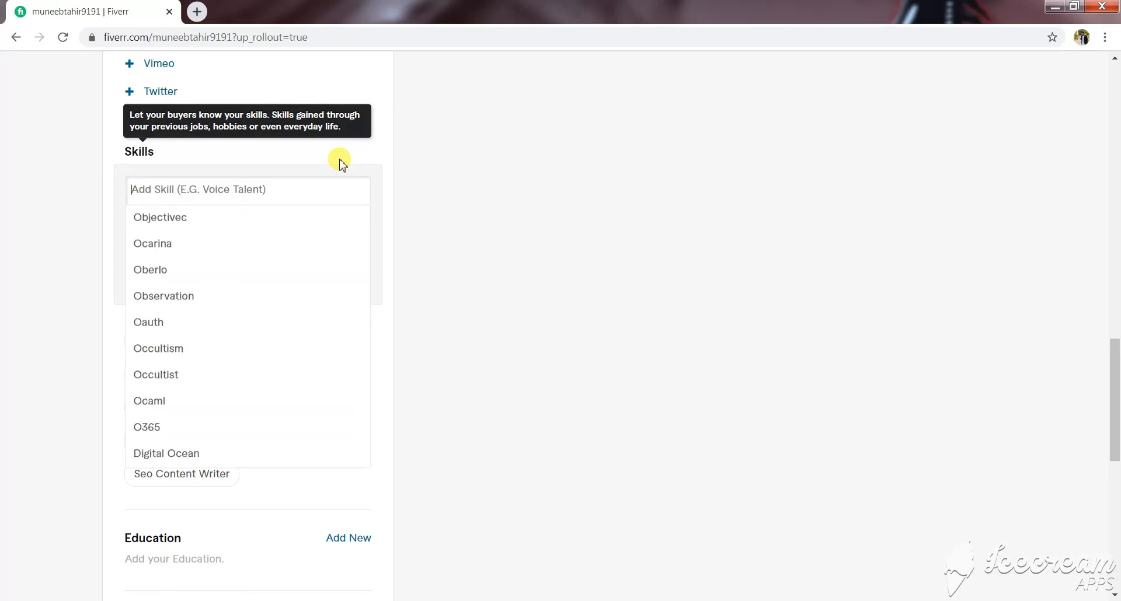
text(Seo)
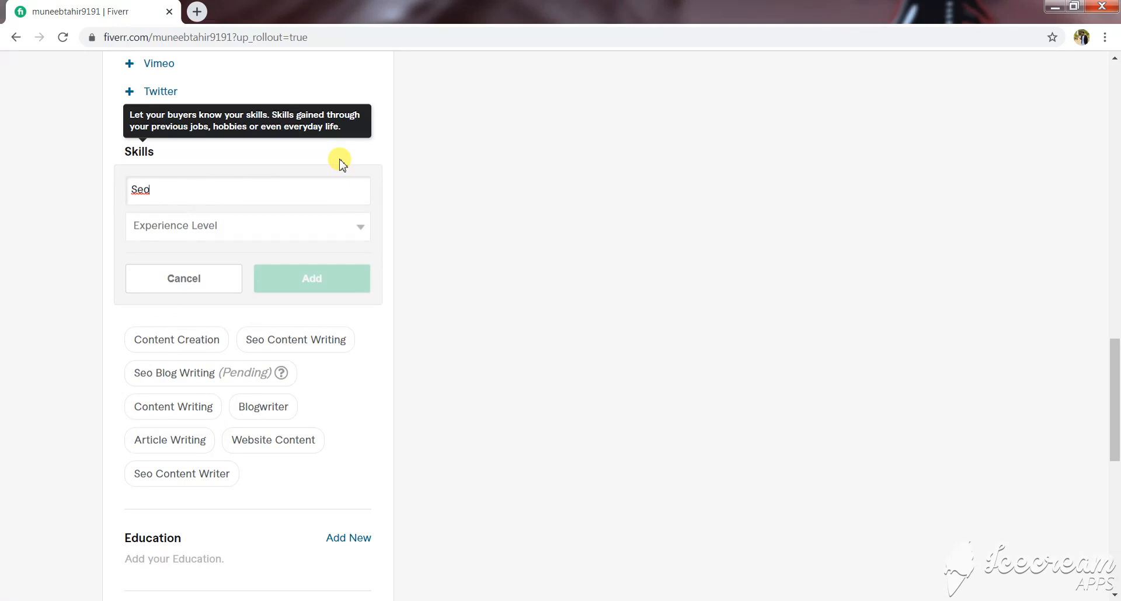
text( Conten)
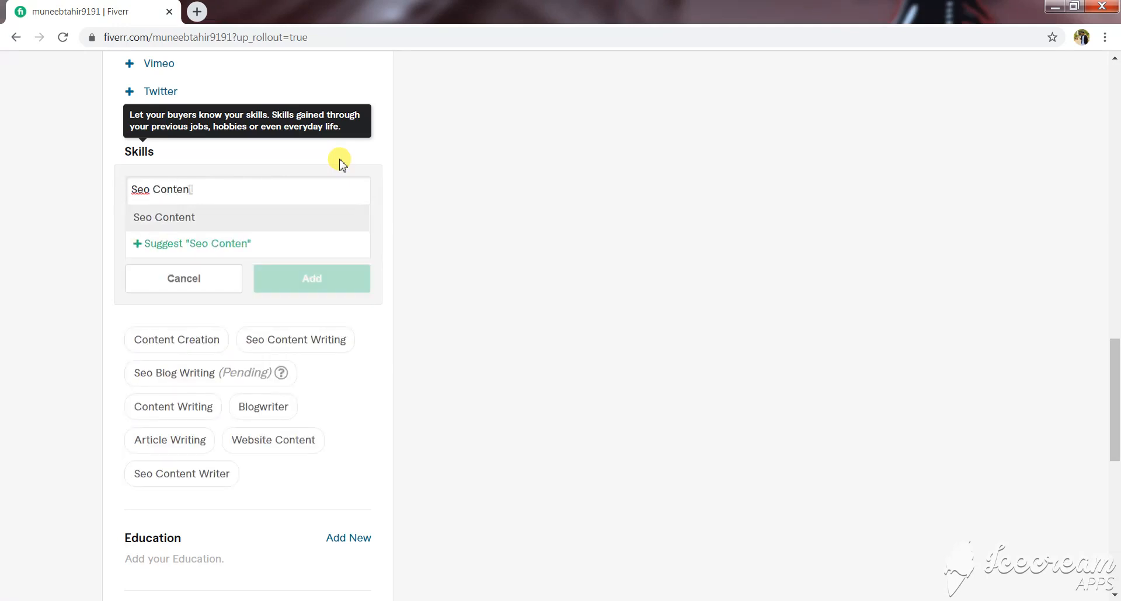
text(t )
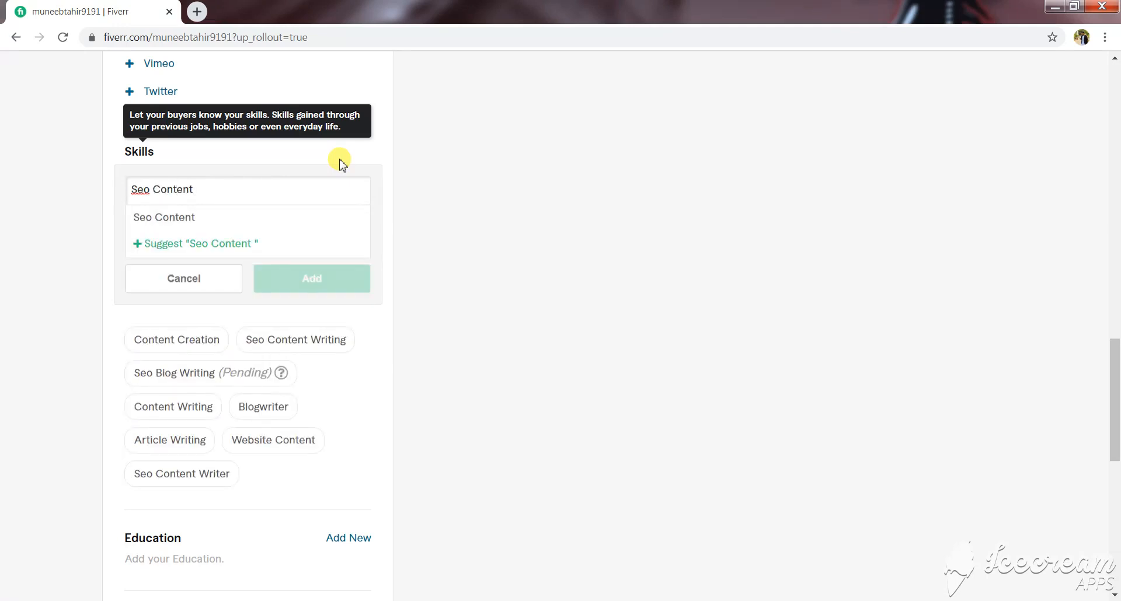
text(Writing)
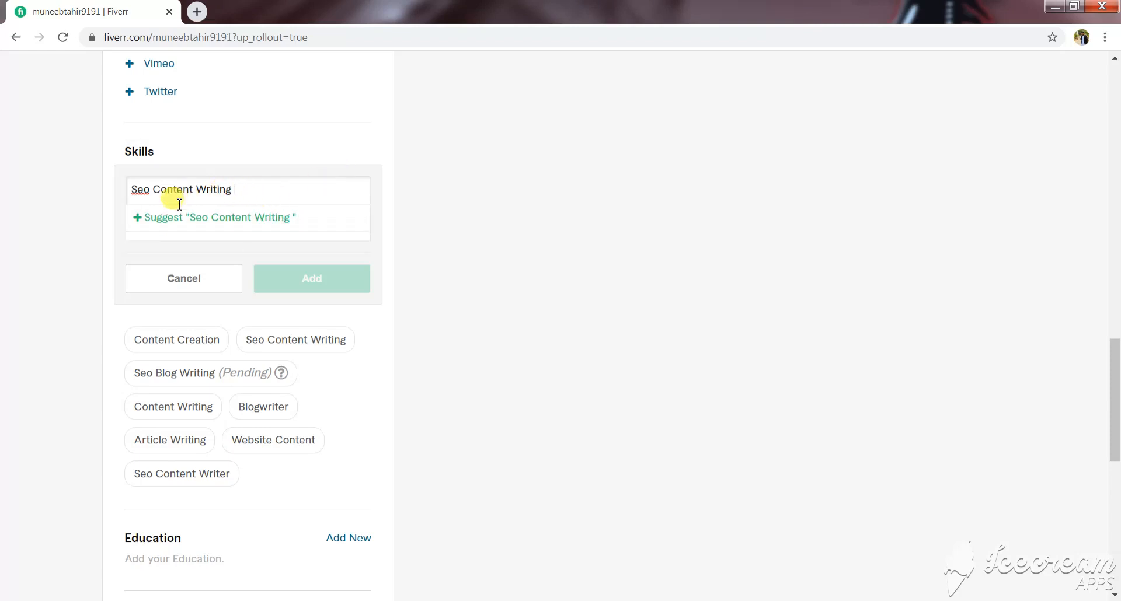
click(204, 221)
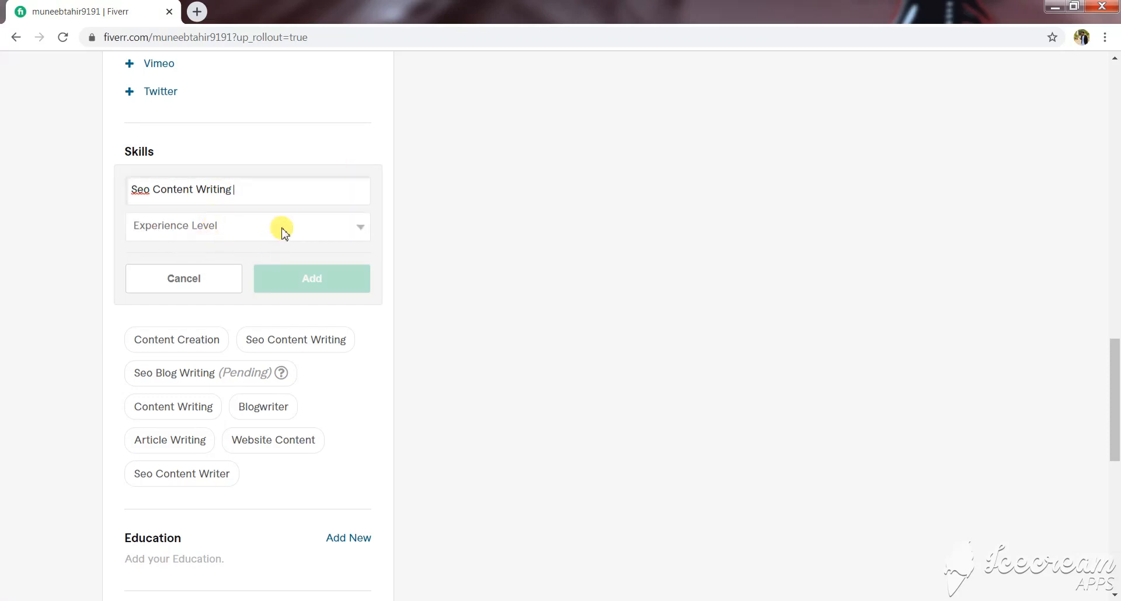
click(282, 230)
click(200, 255)
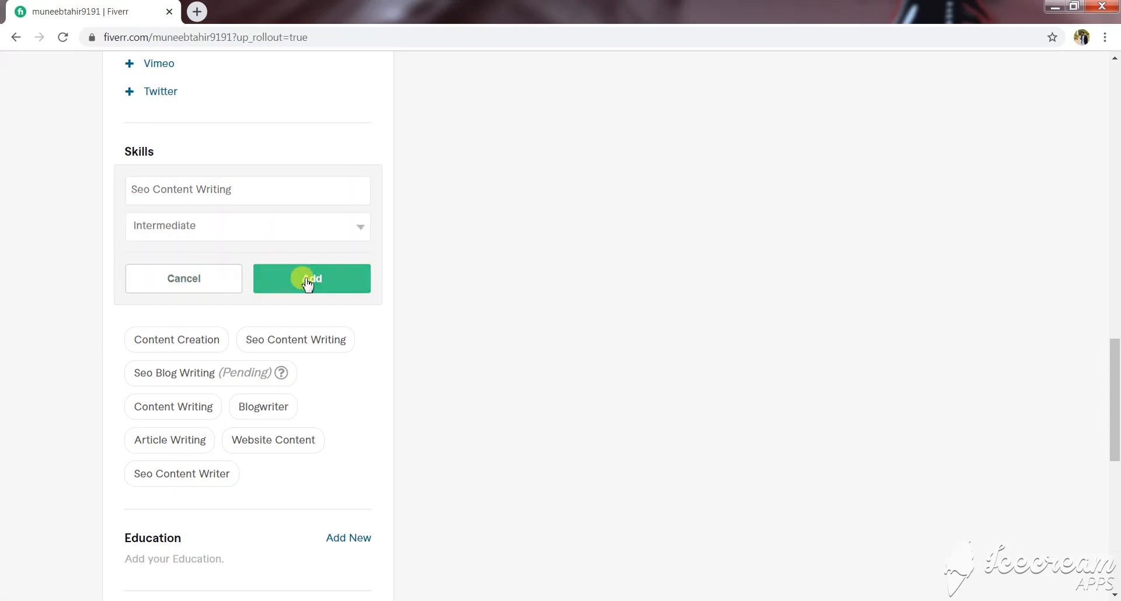
click(307, 281)
Add the suggested skill "typing" to the profile with the experience level Intermediate.
scroll(260, 285, down, 2)
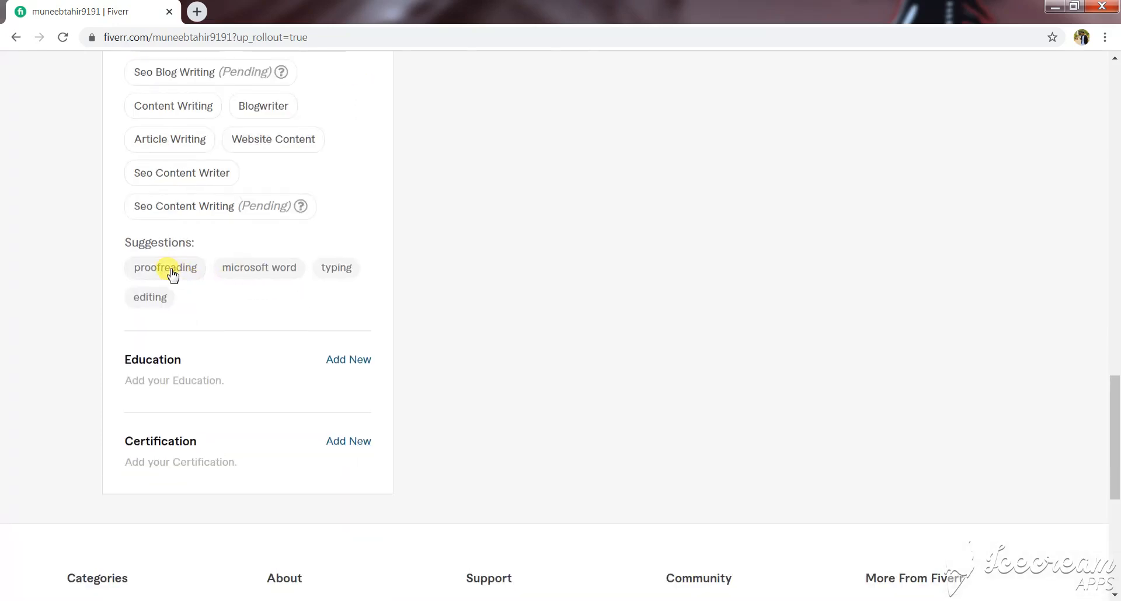
click(336, 268)
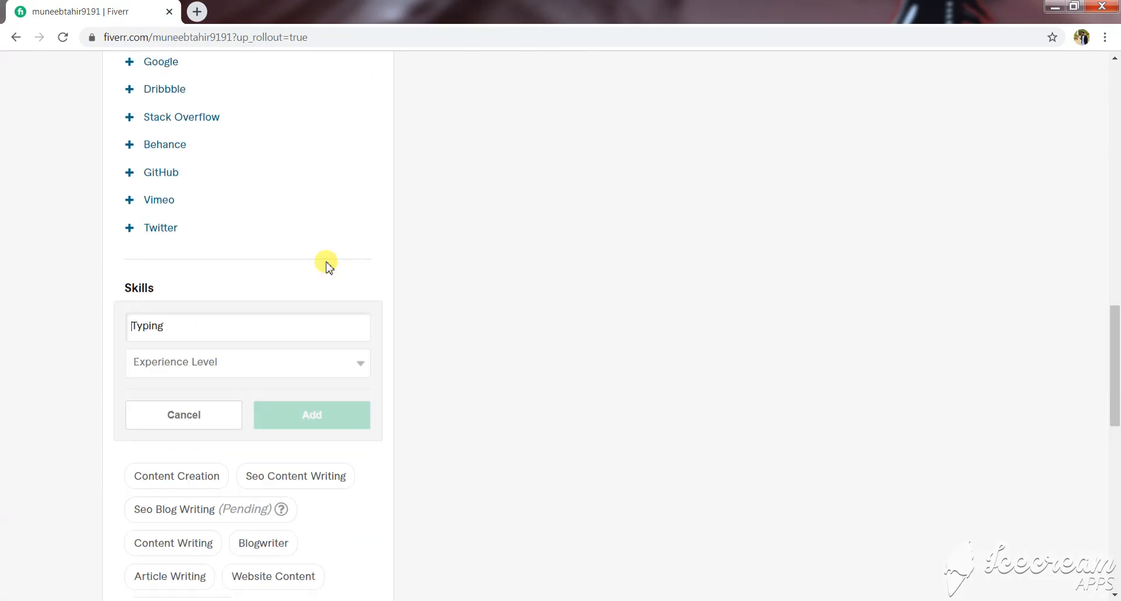
scroll(228, 347, down, 2)
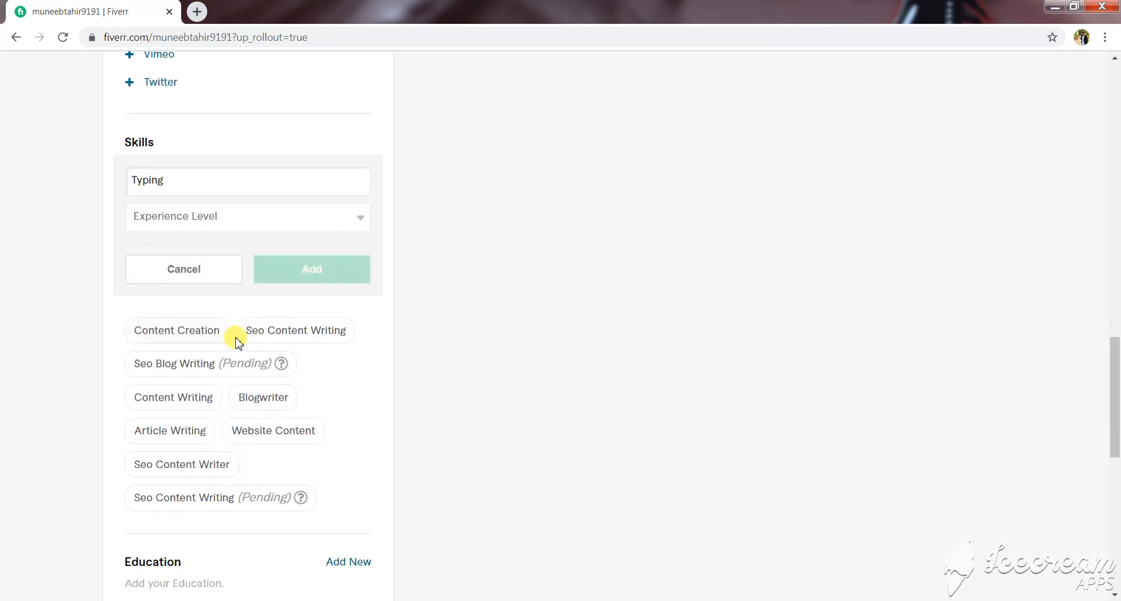
click(236, 214)
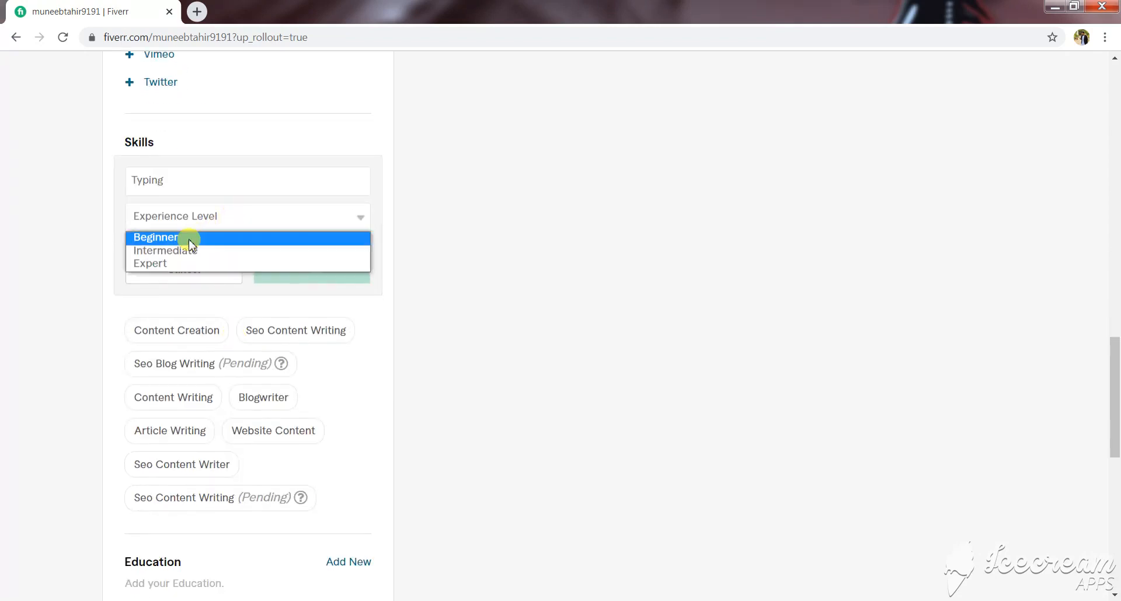
click(187, 249)
click(299, 274)
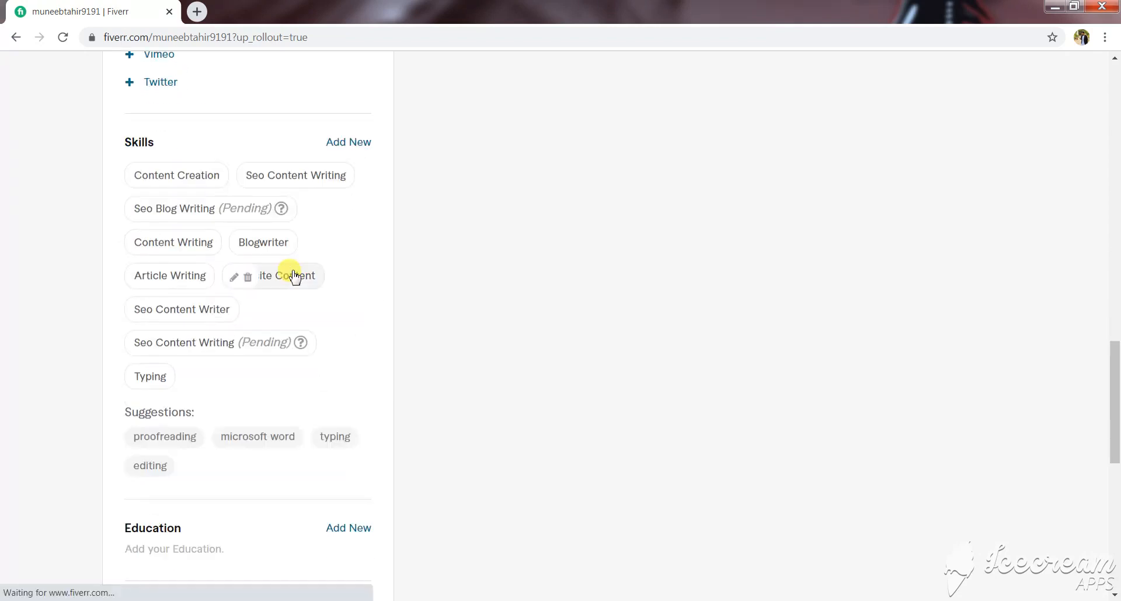
Add the suggested skill "proofreading" to the profile with the experience level Intermediate.
scroll(292, 277, down, 3)
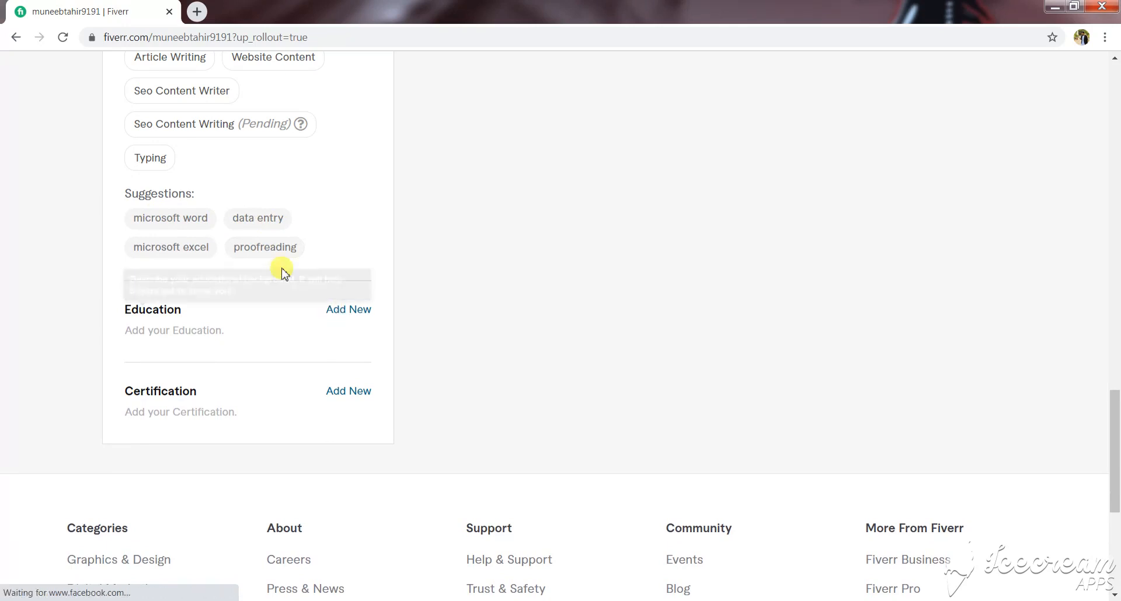
click(263, 247)
click(228, 363)
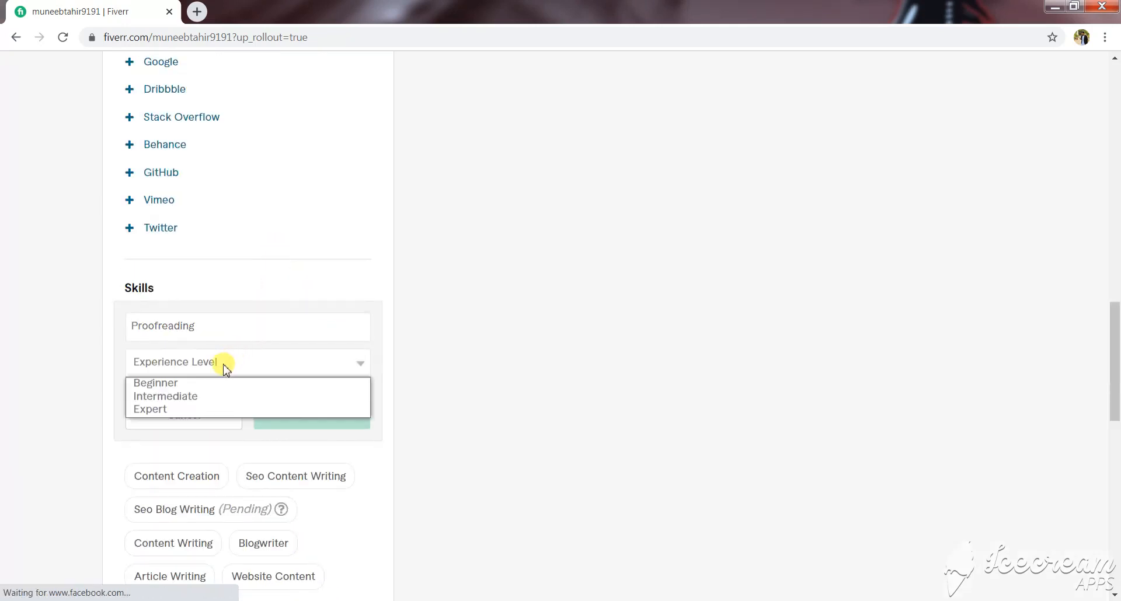
click(198, 394)
click(296, 416)
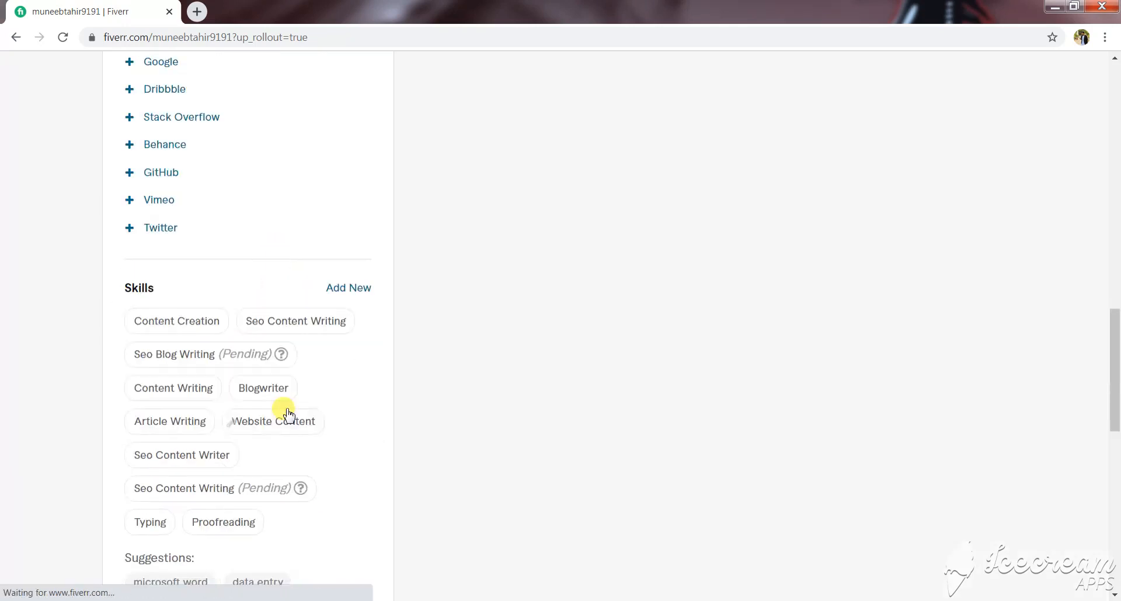
Start a new education entry and set the country of the college or university to Pakistan.
scroll(229, 350, down, 4)
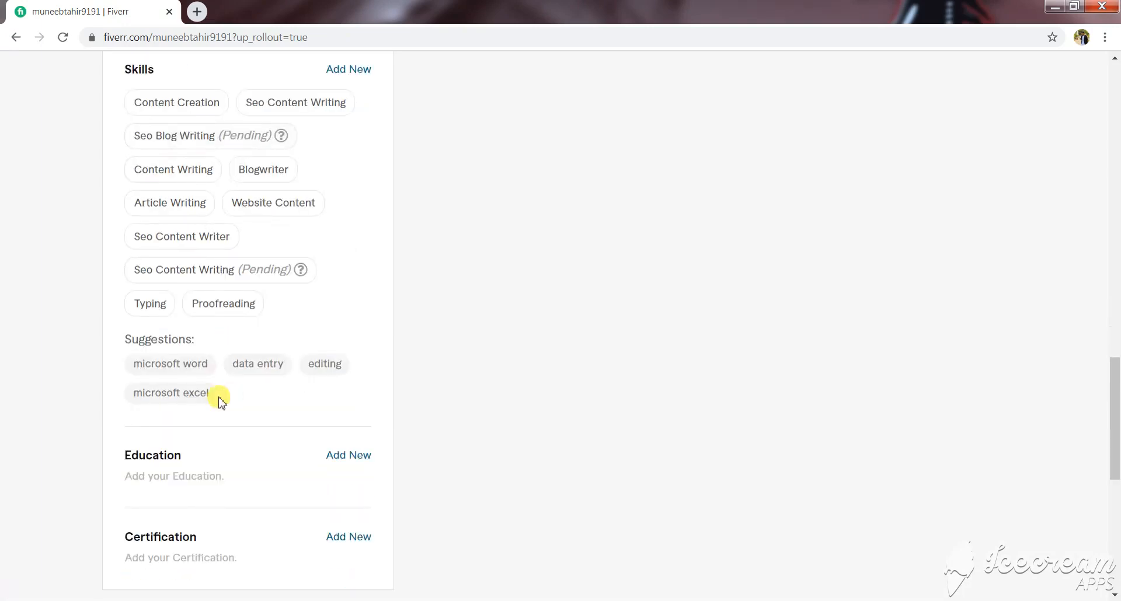
scroll(220, 395, down, 4)
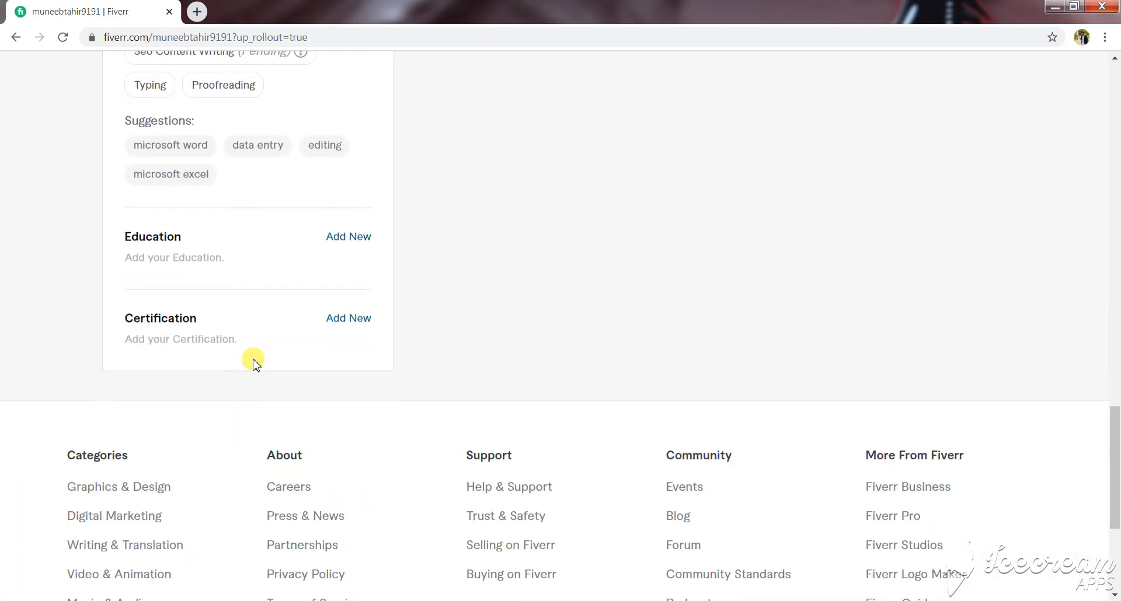
click(343, 242)
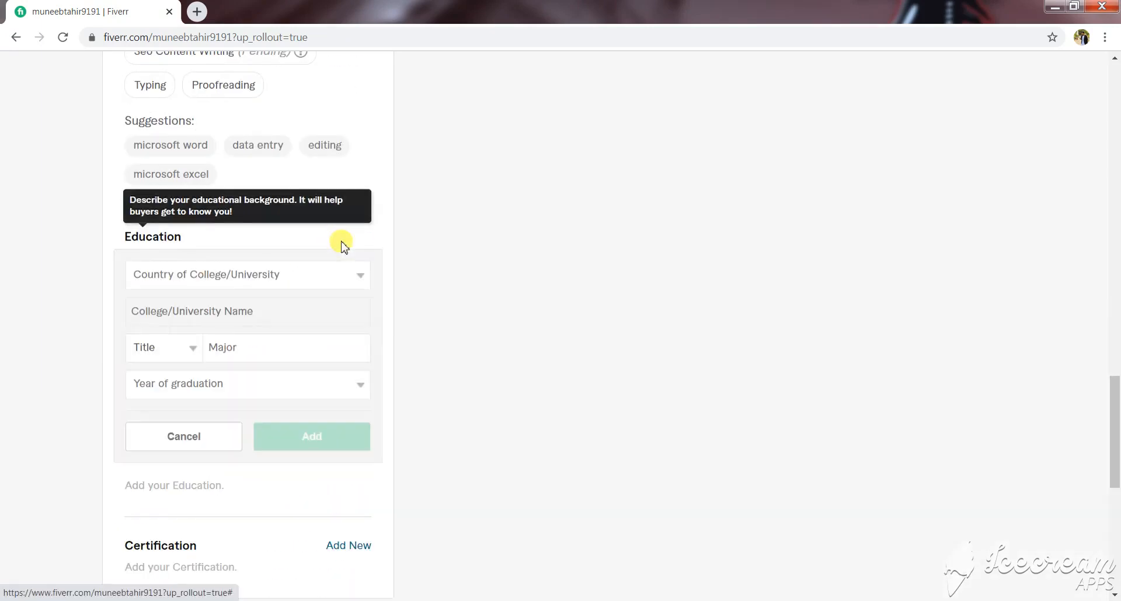
click(325, 275)
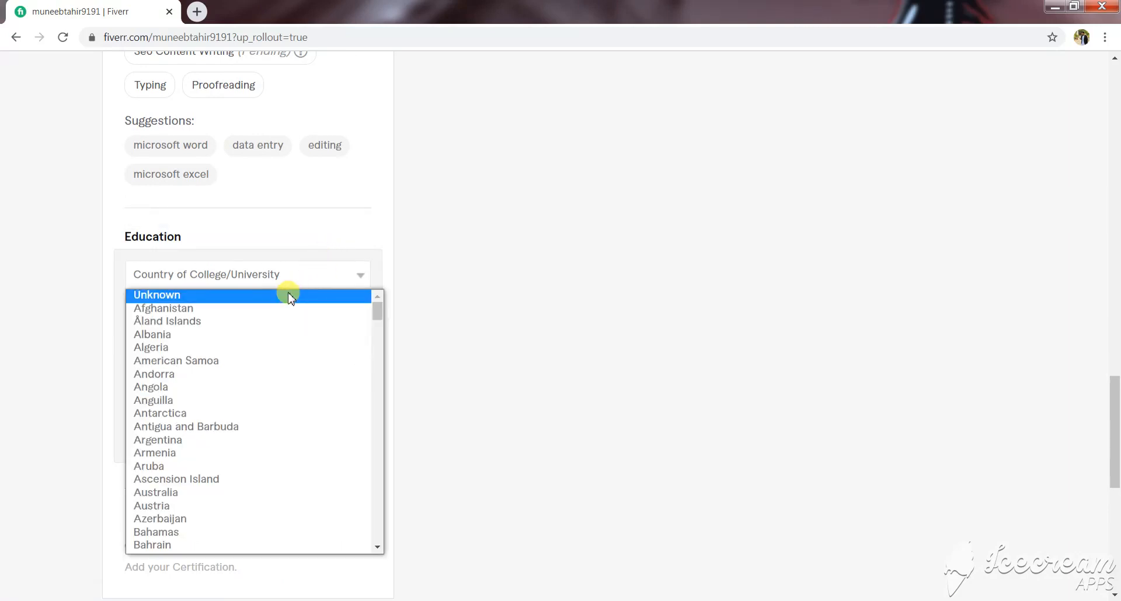
key(p)
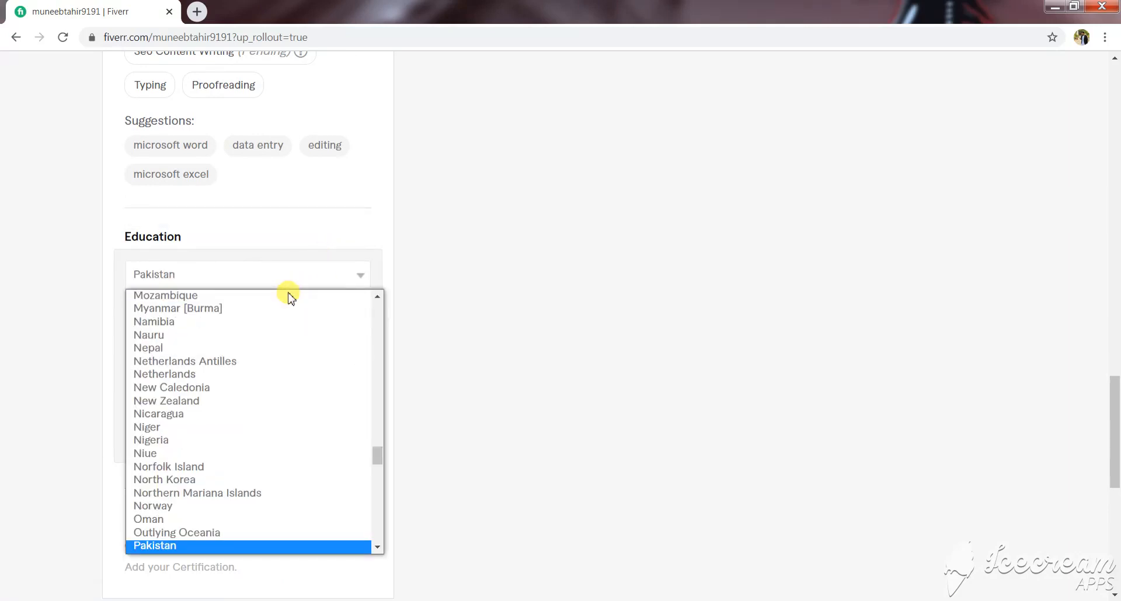
click(222, 545)
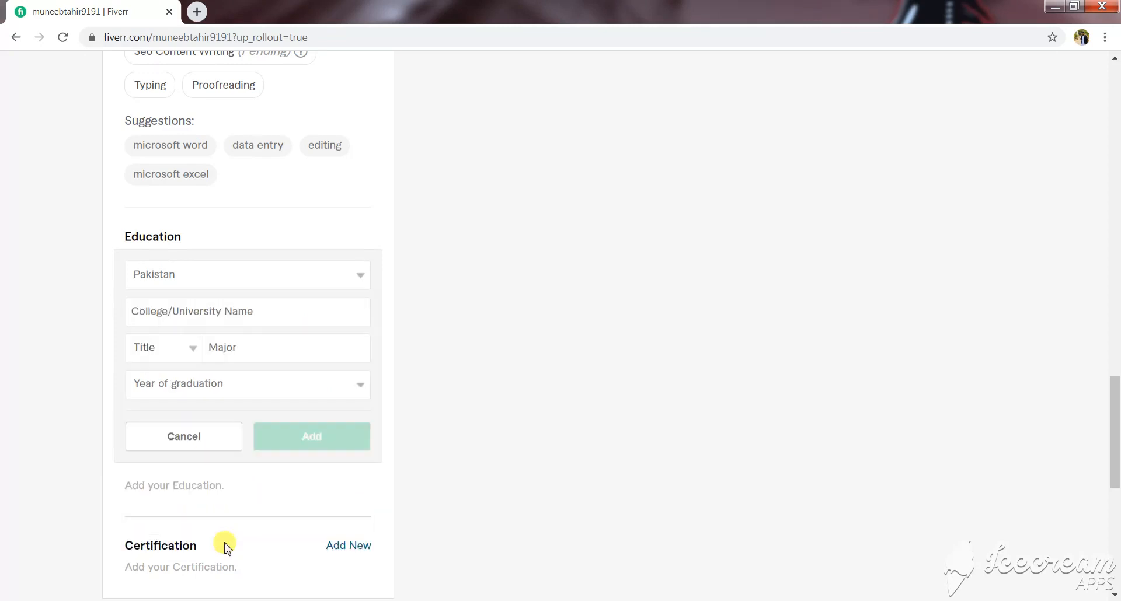
Copy the line "universityofagriculturefaisalabad, Pakistan, Graduated 2017" from the Notepad profile description and paste it as the college/university name in the Fiverr education entry.
click(255, 310)
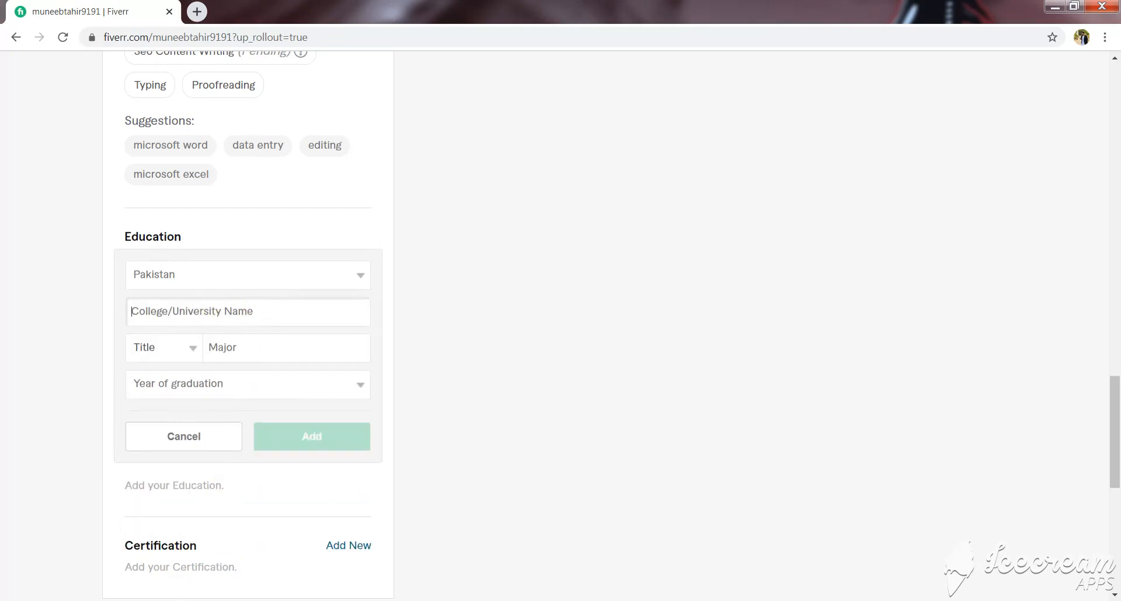
key(alt+Tab)
click(919, 566)
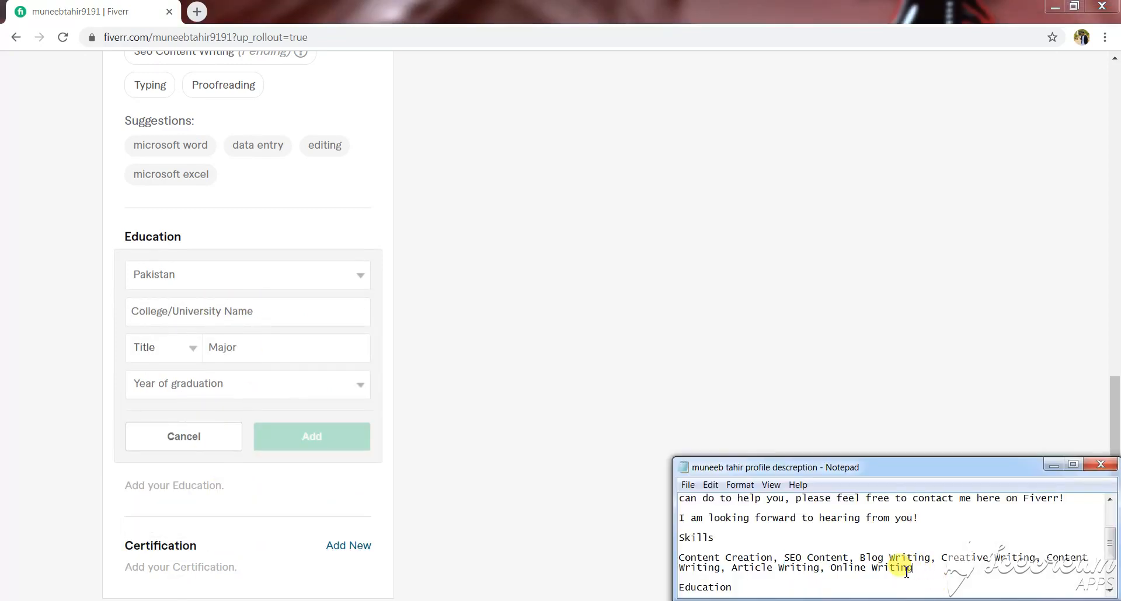
scroll(712, 569, down, 2)
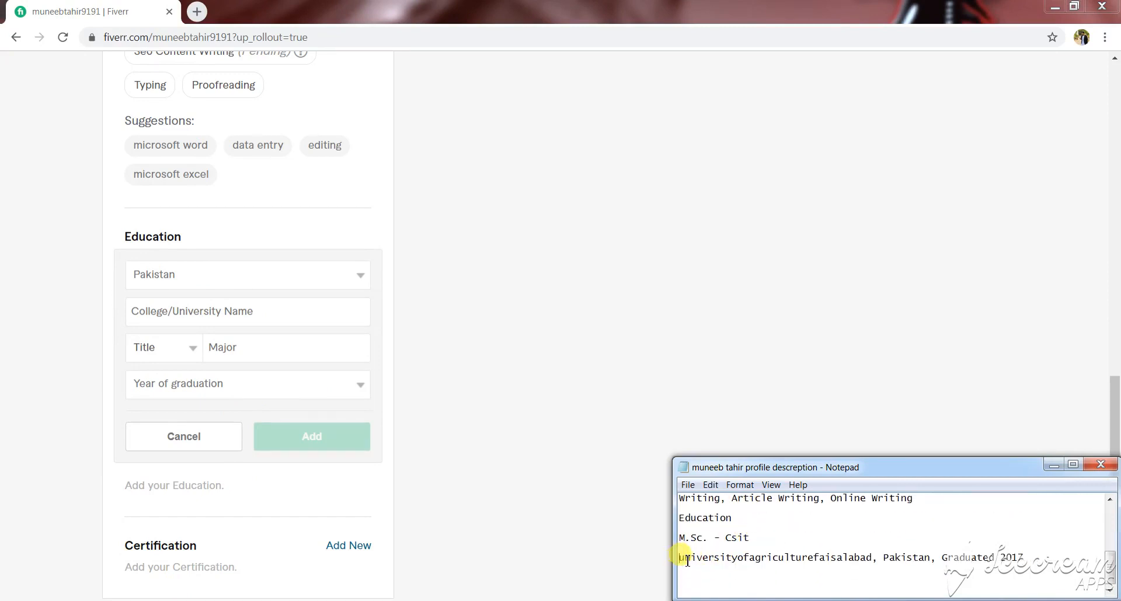
drag(681, 559, 1020, 560)
key(ctrl+c)
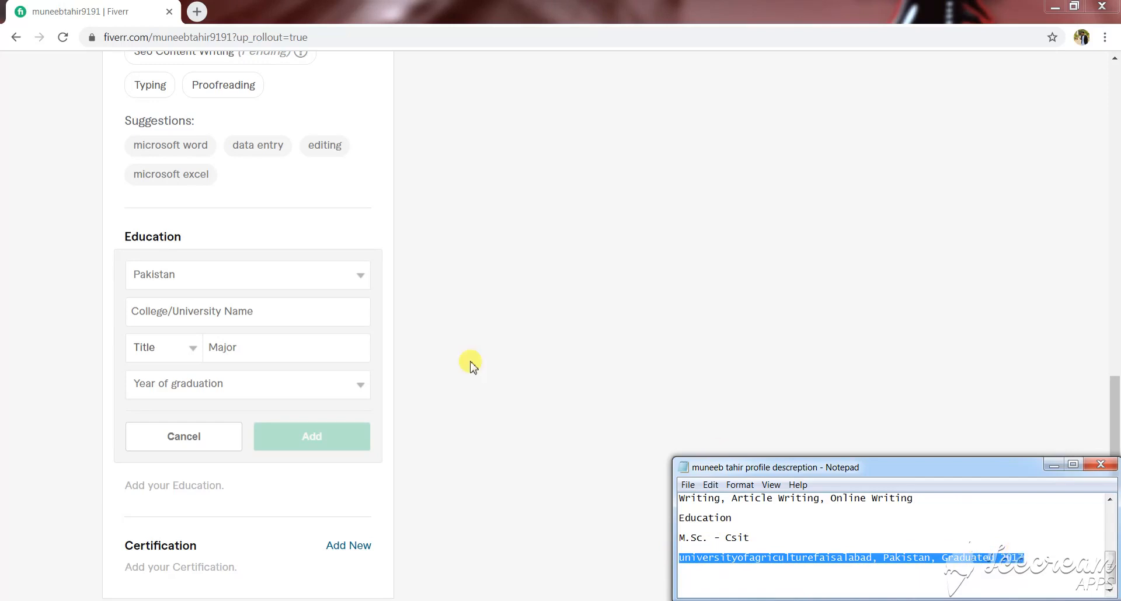
click(213, 303)
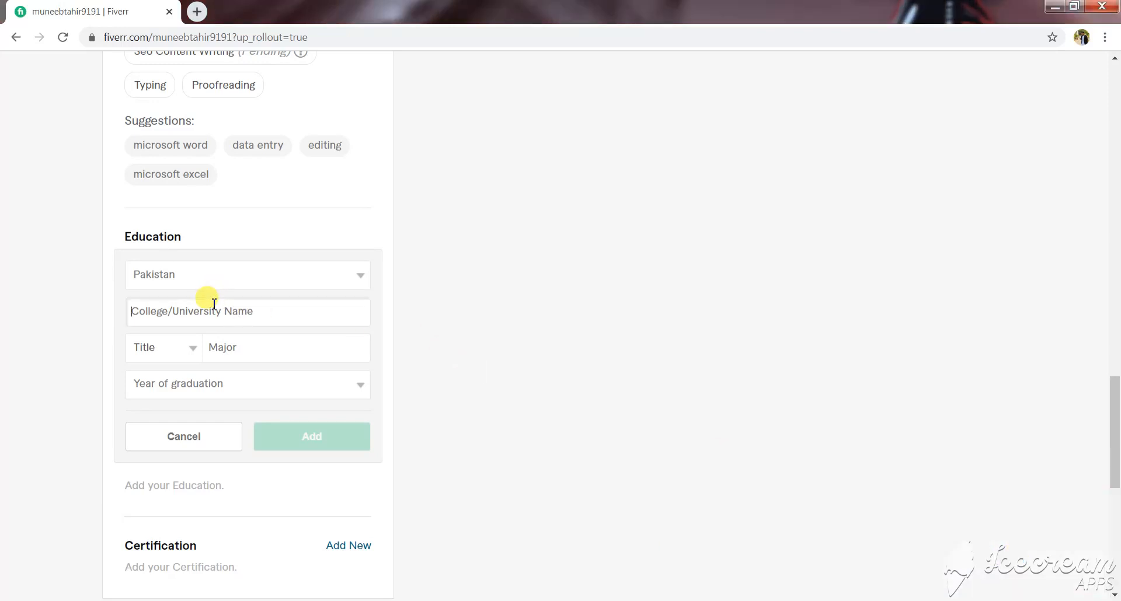
key(ctrl+v)
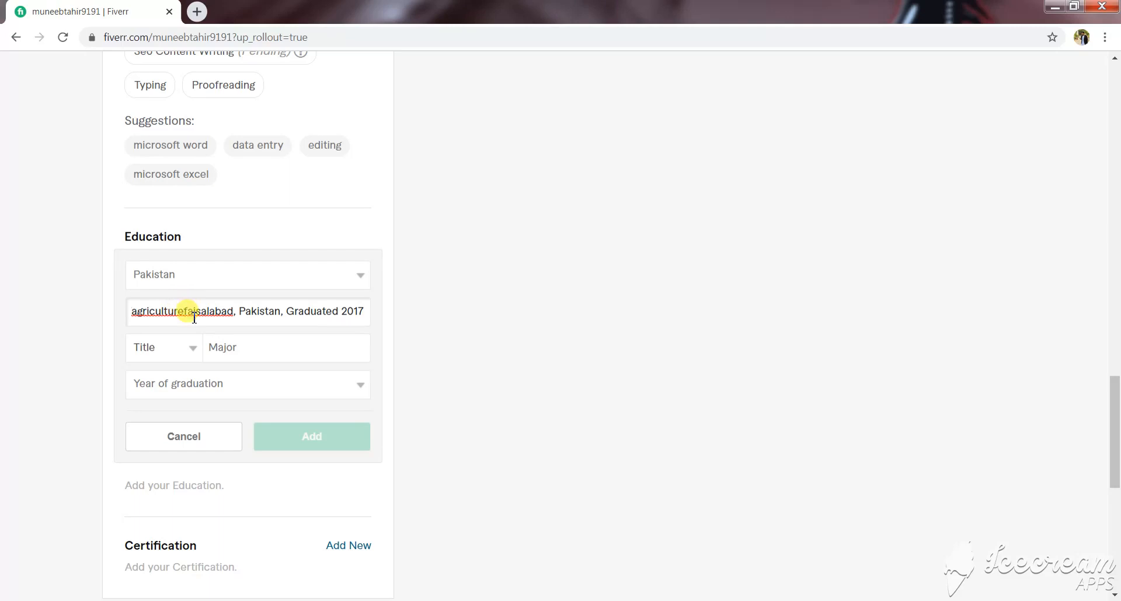
Correct the spacing and capitalisation of the pasted university name to read "University Of Agriculture Faisalabad".
click(186, 311)
key(BackSpace)
text(F)
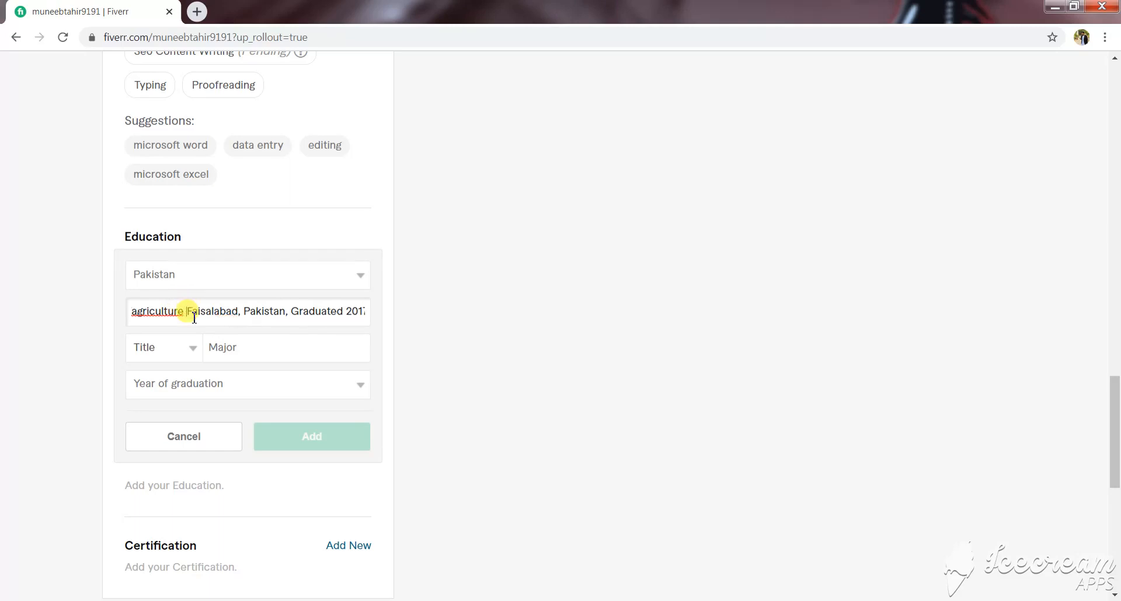
key(Home)
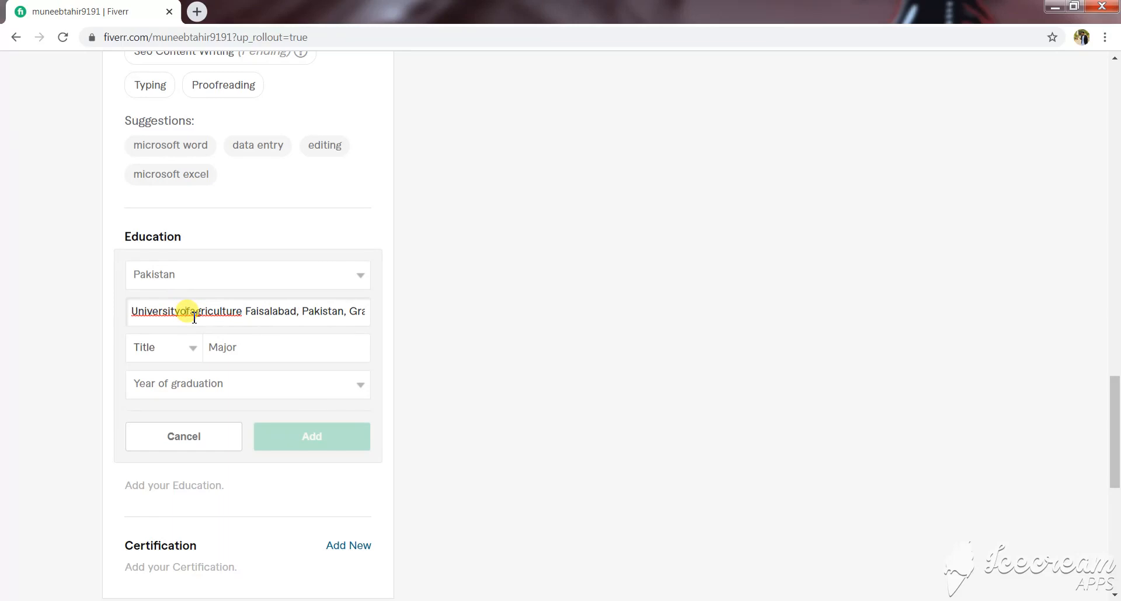
text(Of A)
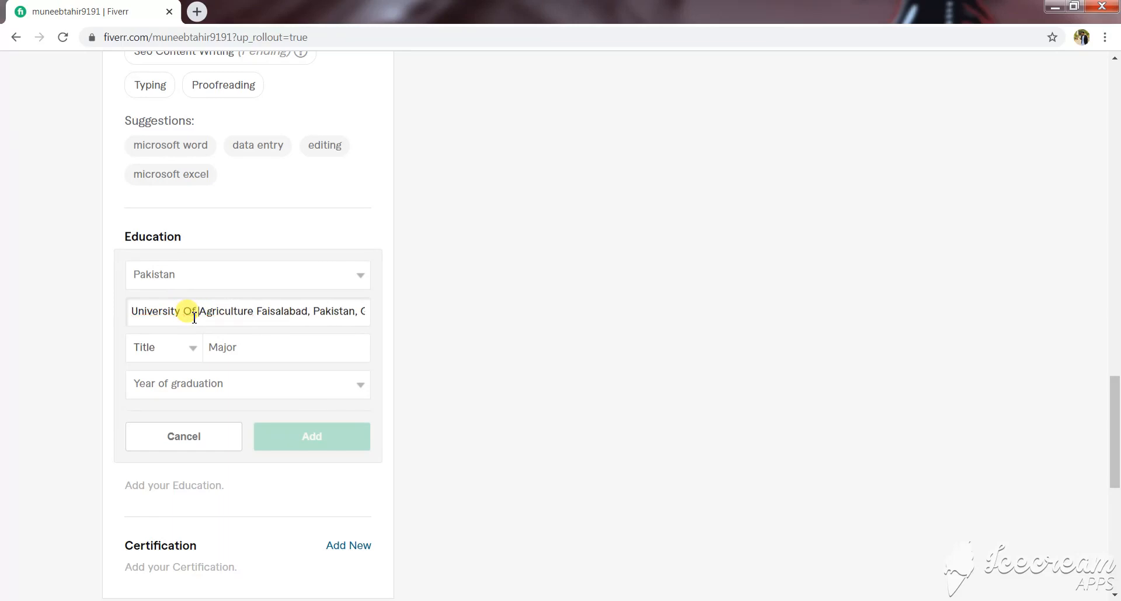
Set the degree title to M.Sc. with the custom major "CS IT", taken from the Notepad profile description, and the graduation year to 2017.
click(190, 351)
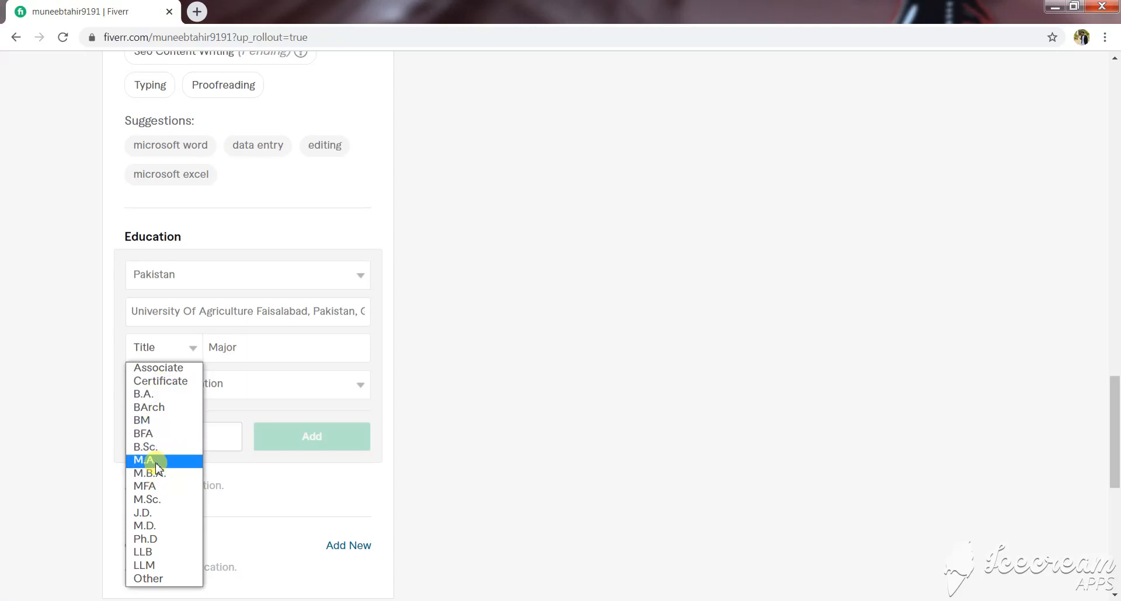
click(150, 500)
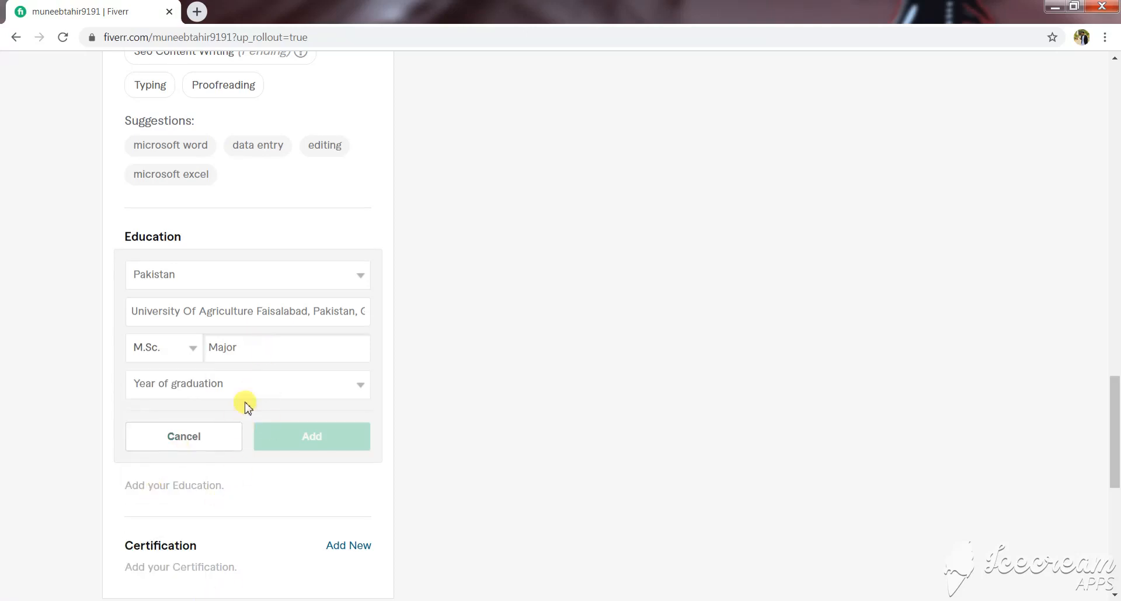
click(250, 344)
key(alt+Tab)
click(781, 571)
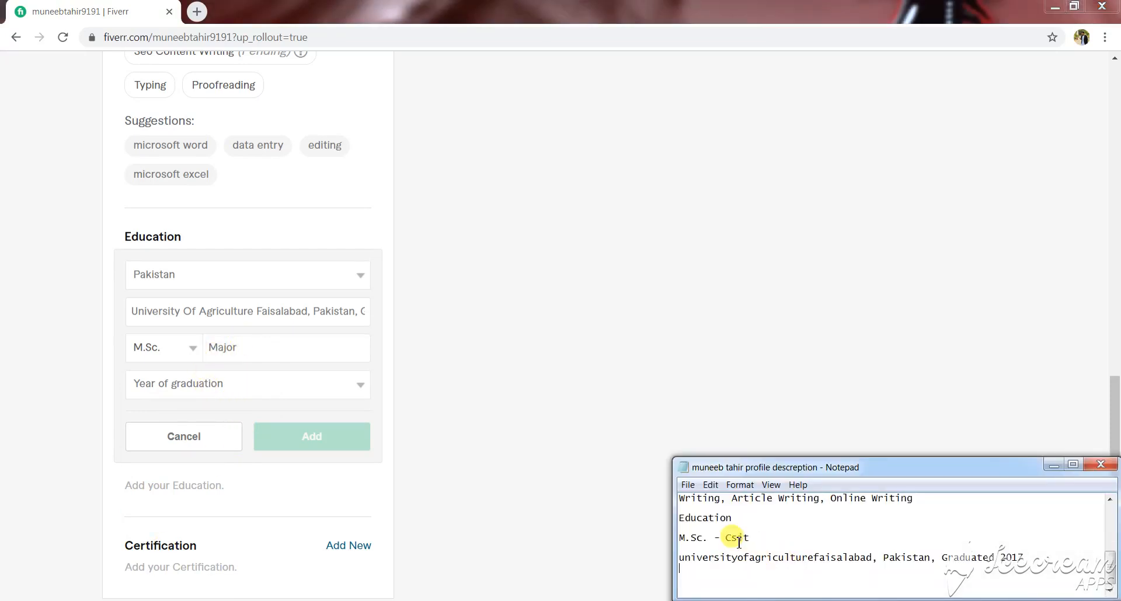
drag(727, 540, 754, 539)
click(237, 346)
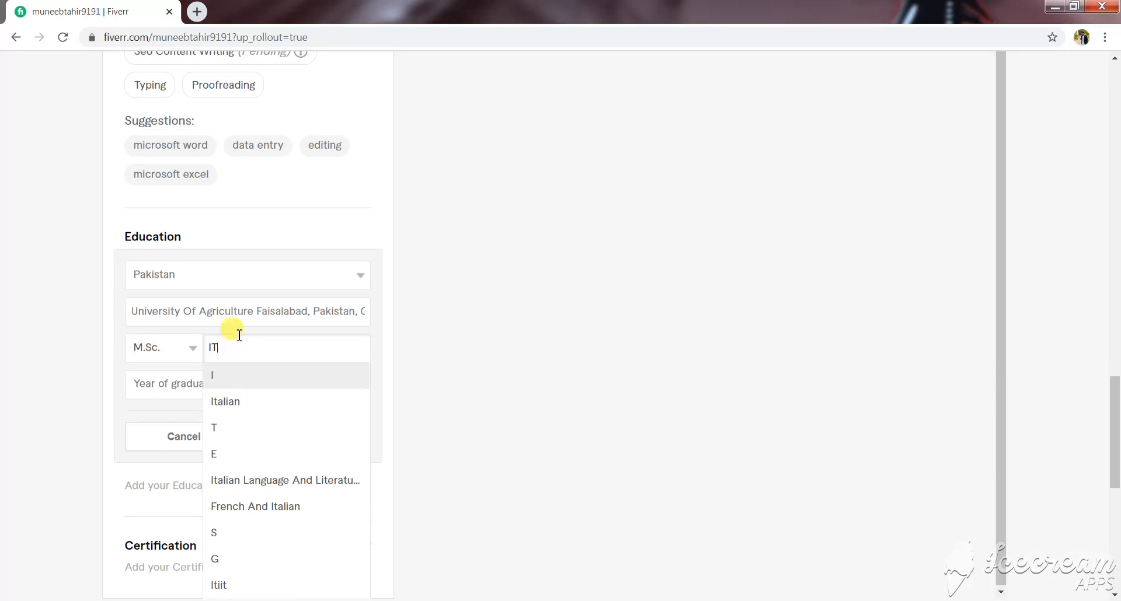
key(BackSpace)
key(BackSpace)
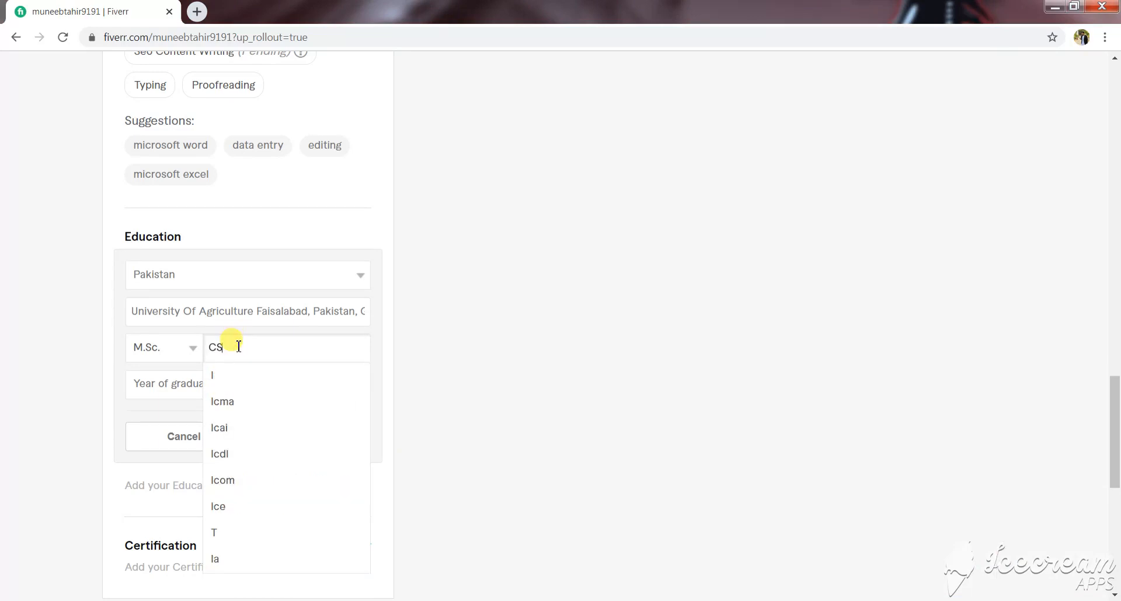
text(CS IT)
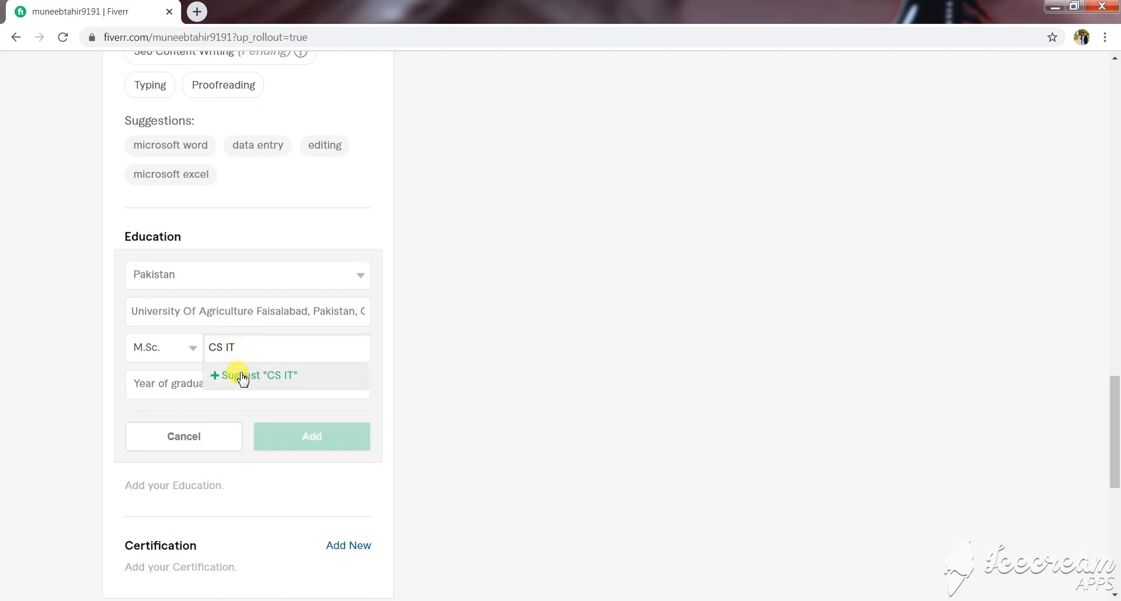
click(228, 375)
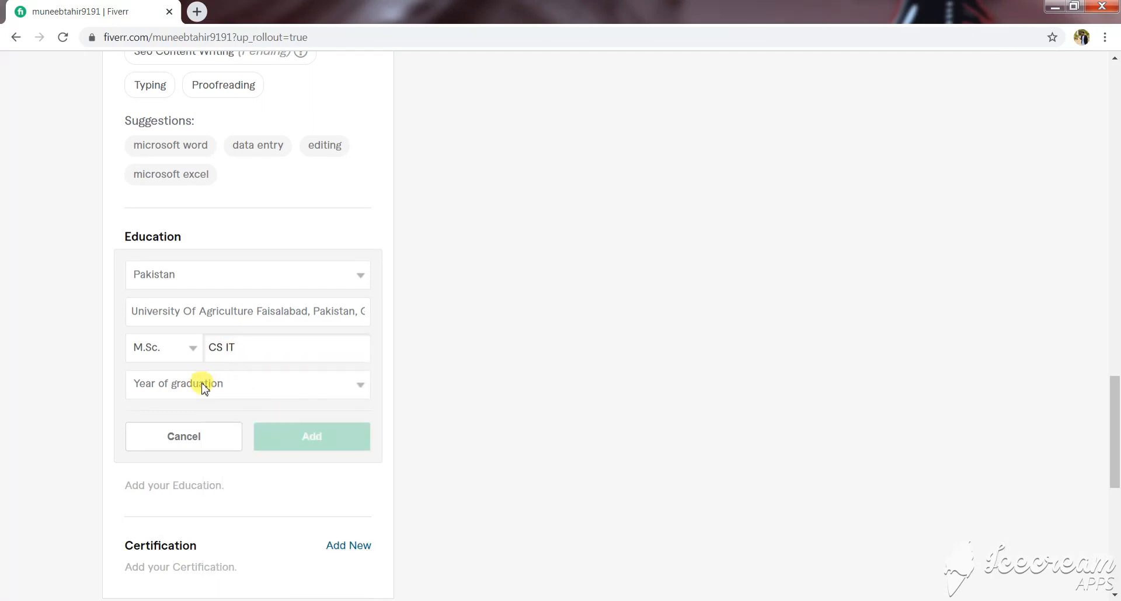
click(203, 386)
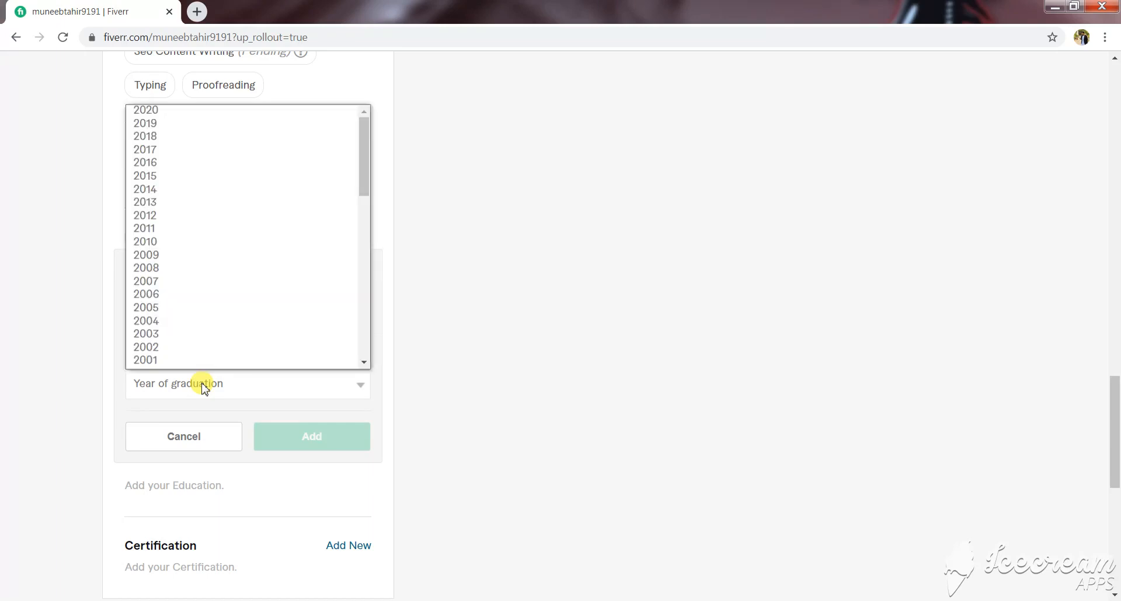
click(171, 151)
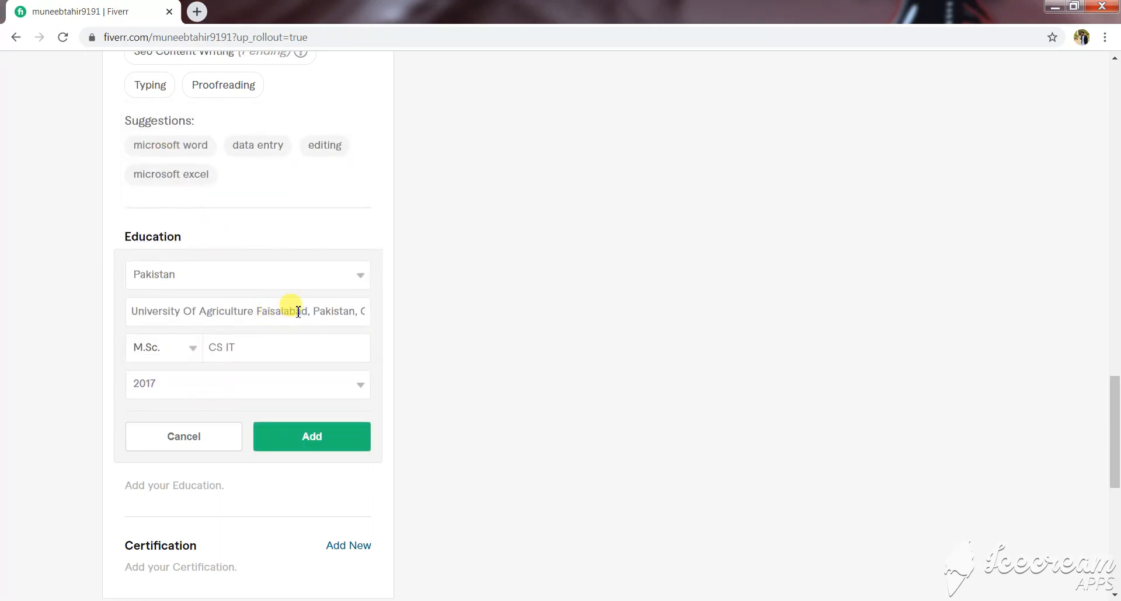
Remove the country and graduation text from the university name, choose the suggestion "University Of Agriculture, Faisalabad", and add the education entry.
drag(297, 311, 495, 322)
click(335, 311)
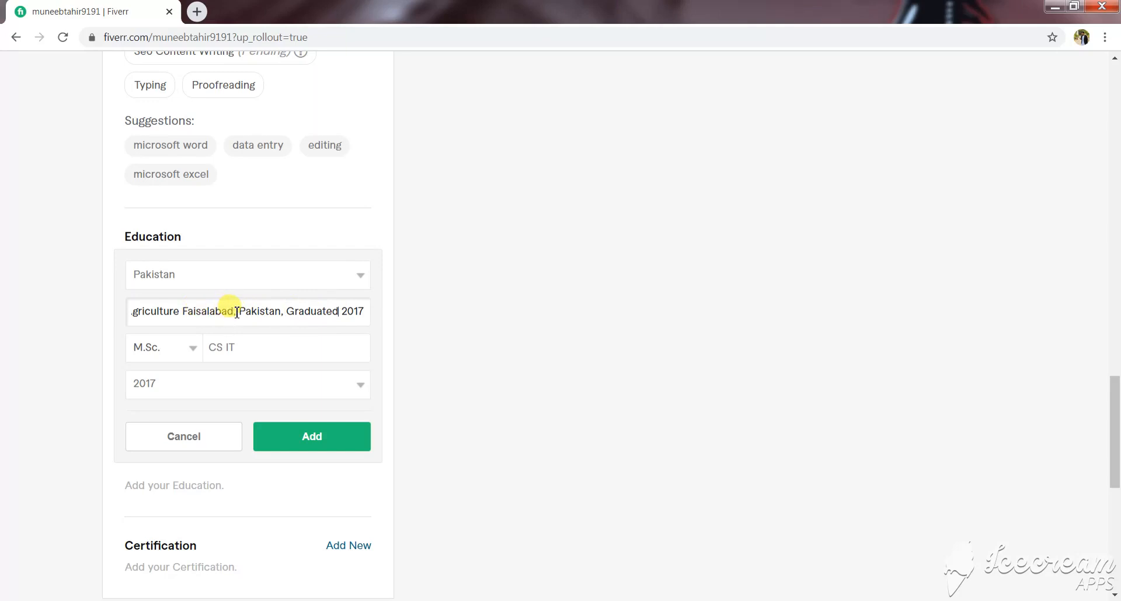
drag(235, 311, 382, 319)
key(BackSpace)
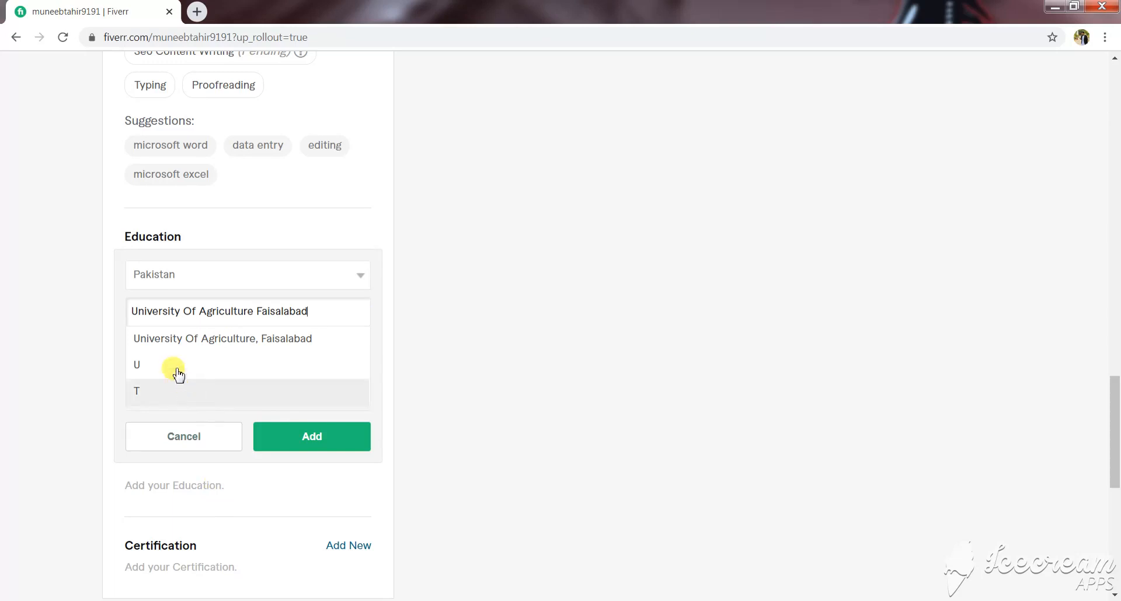
click(217, 338)
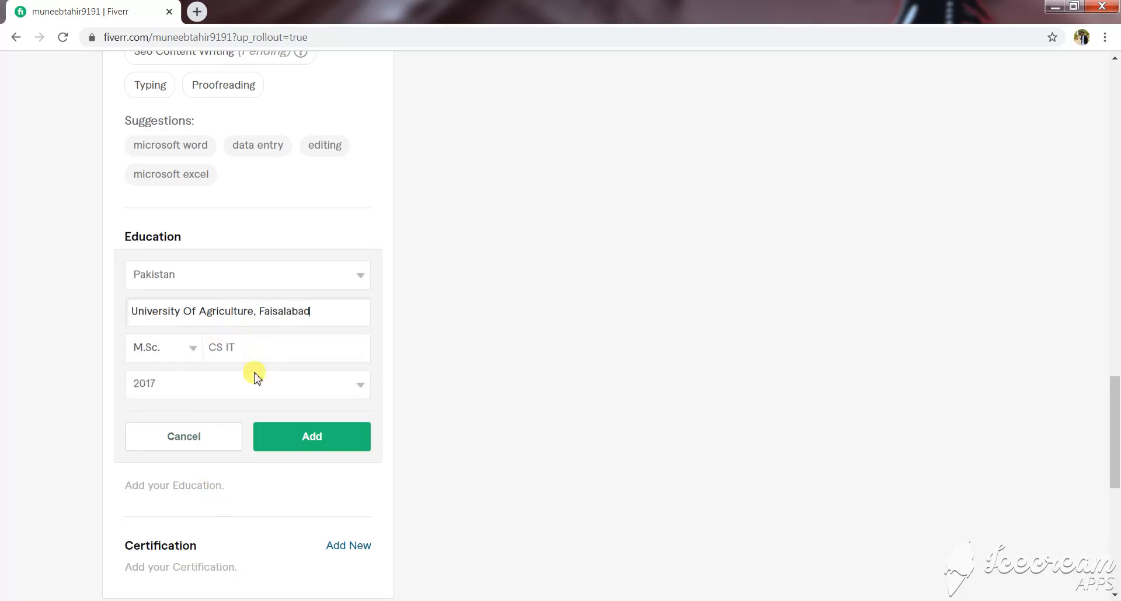
click(300, 436)
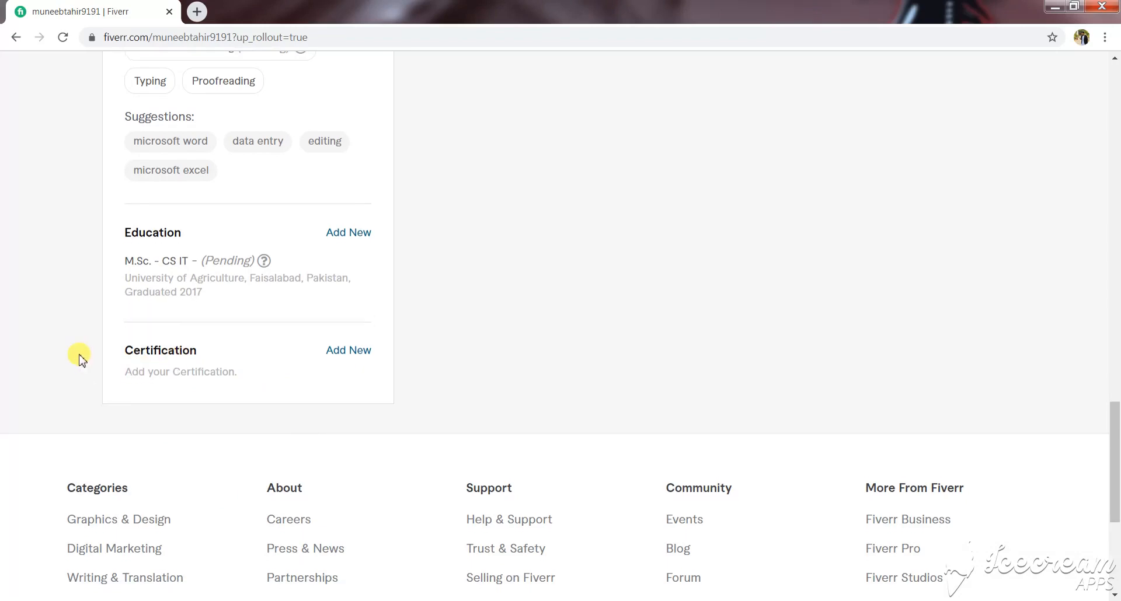
scroll(175, 359, down, 1)
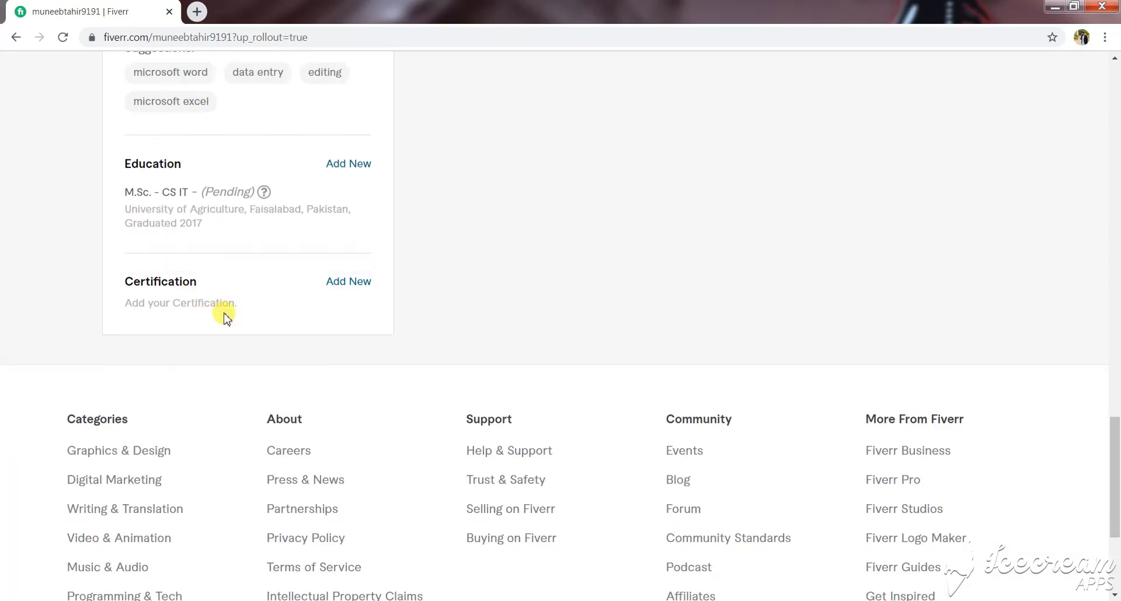
click(345, 286)
click(194, 318)
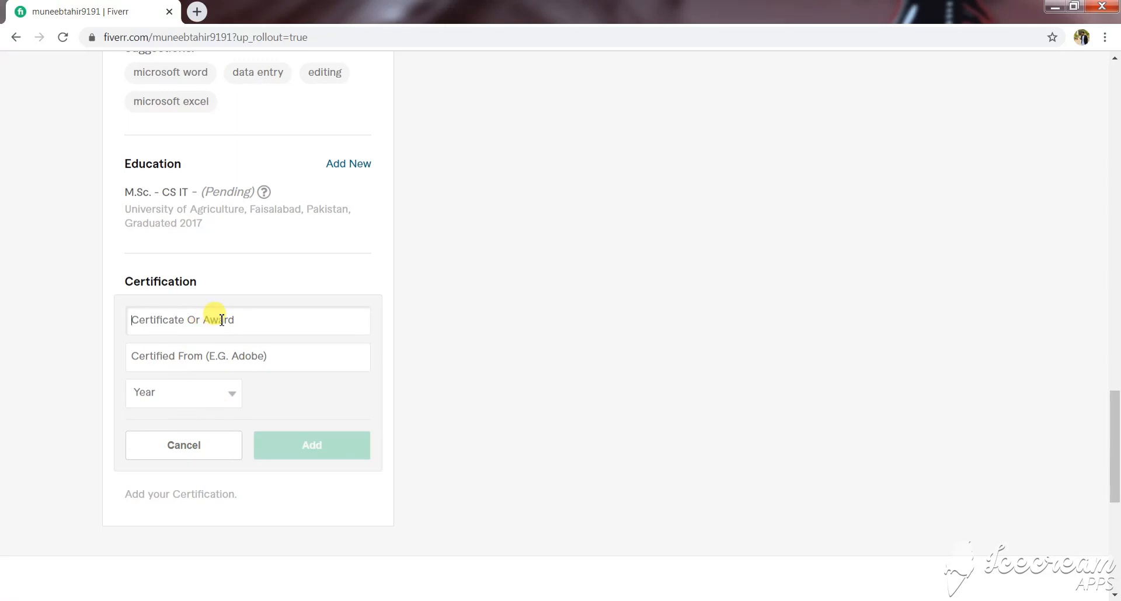
text(Content)
click(216, 355)
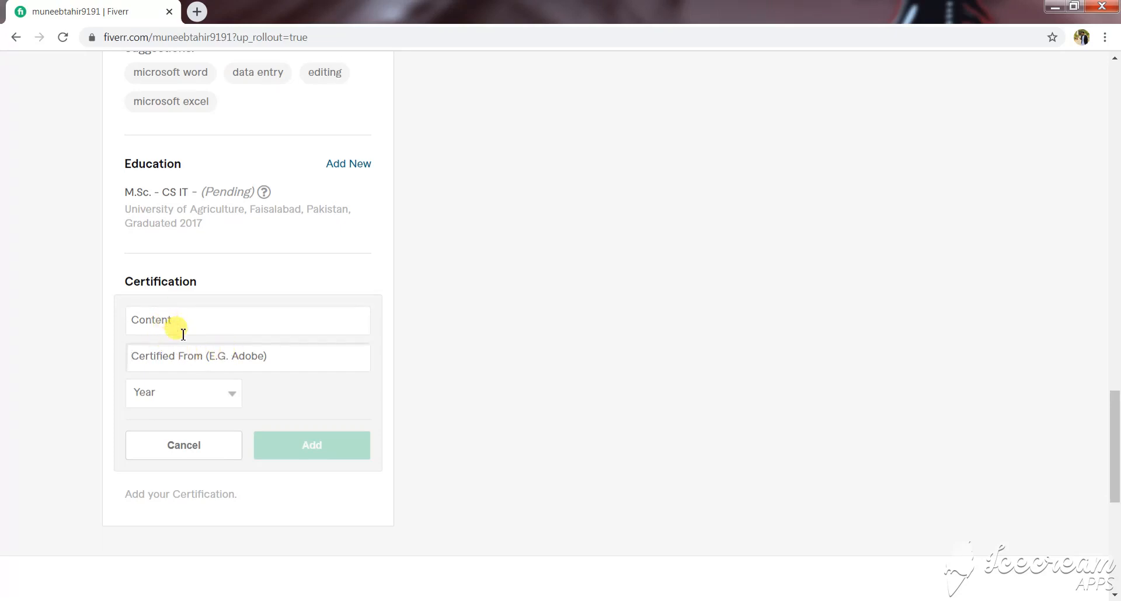
click(205, 318)
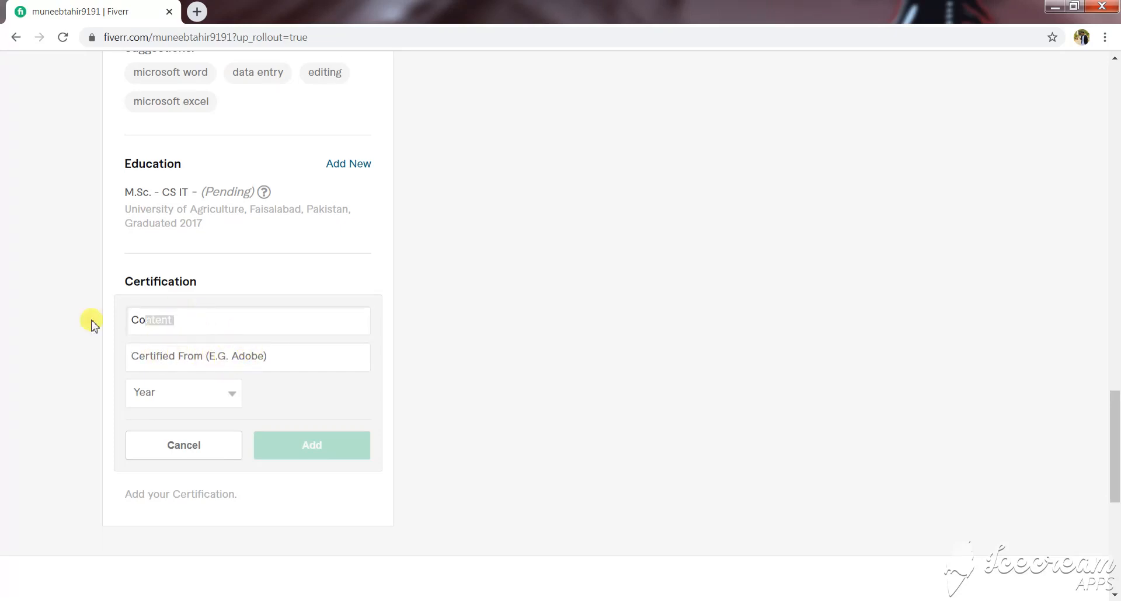
click(222, 402)
click(218, 393)
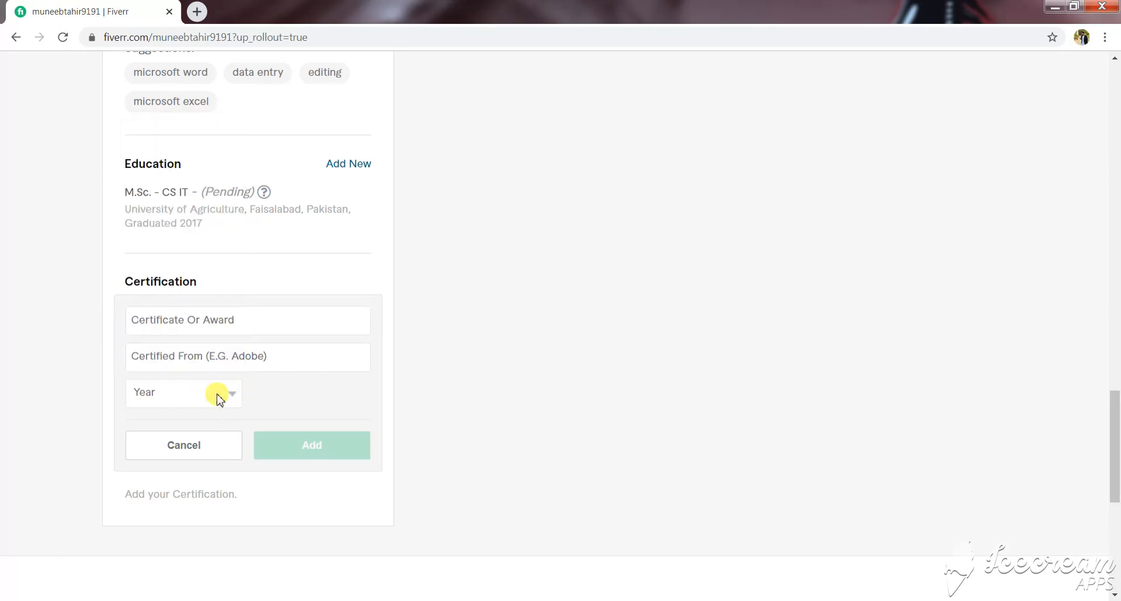
click(201, 439)
Review the profile from the photo and tagline through the description, languages and the sections below.
scroll(265, 315, up, 20)
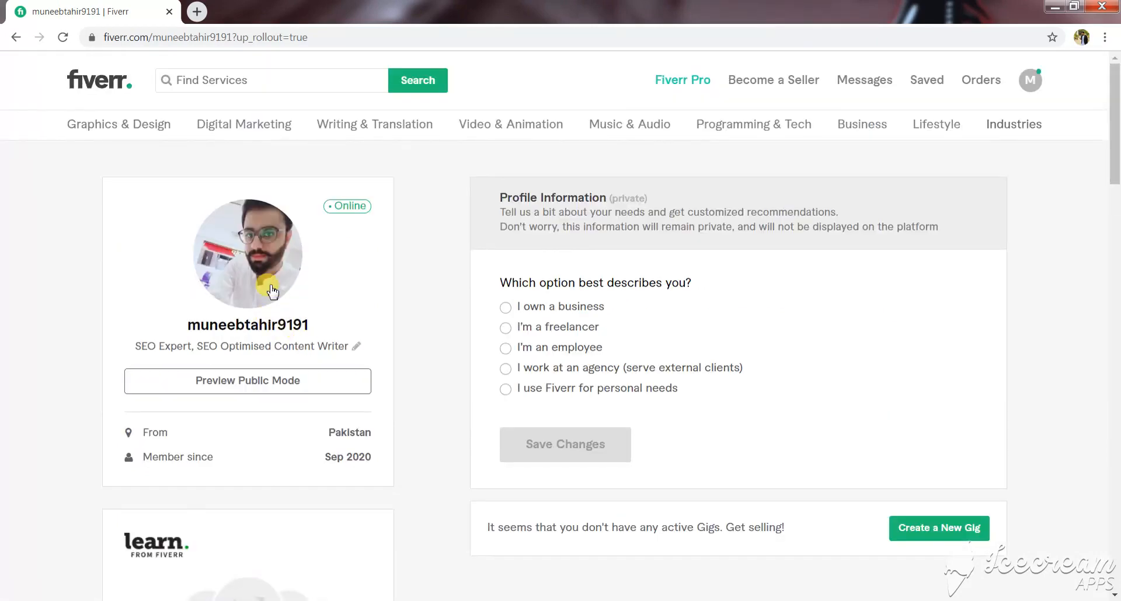
scroll(275, 310, down, 3)
scroll(276, 326, up, 3)
scroll(311, 420, down, 3)
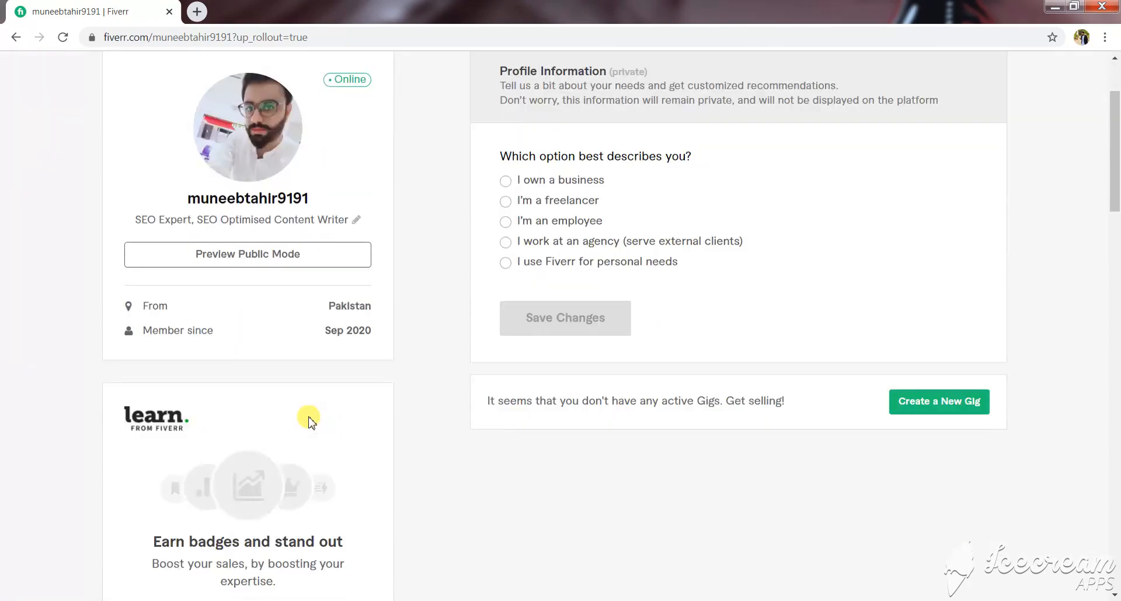
scroll(263, 271, down, 3)
scroll(237, 283, down, 2)
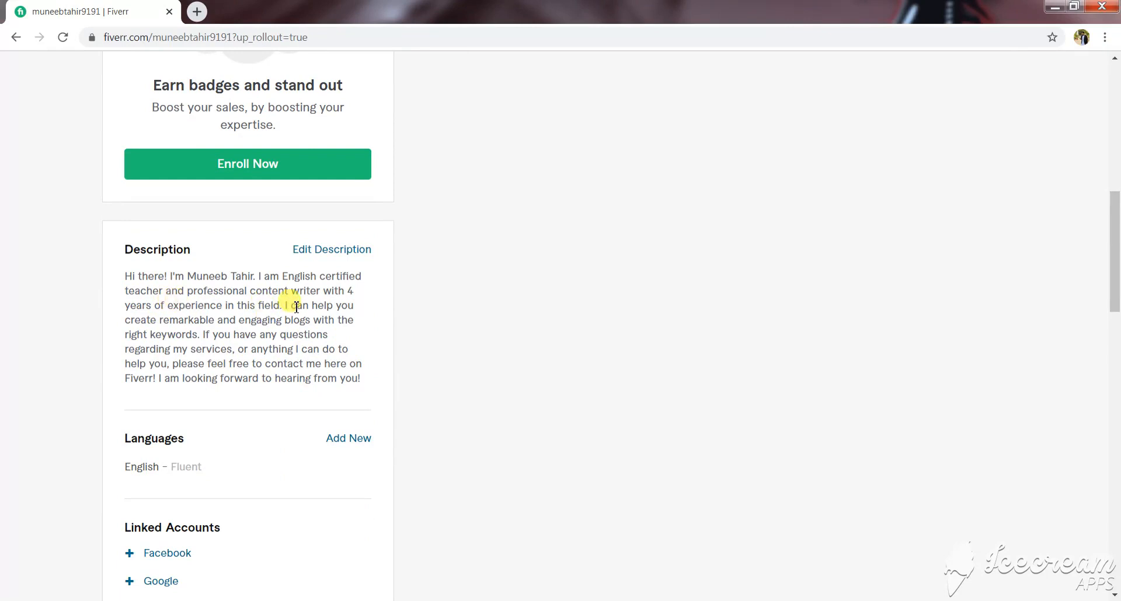
double_click(129, 439)
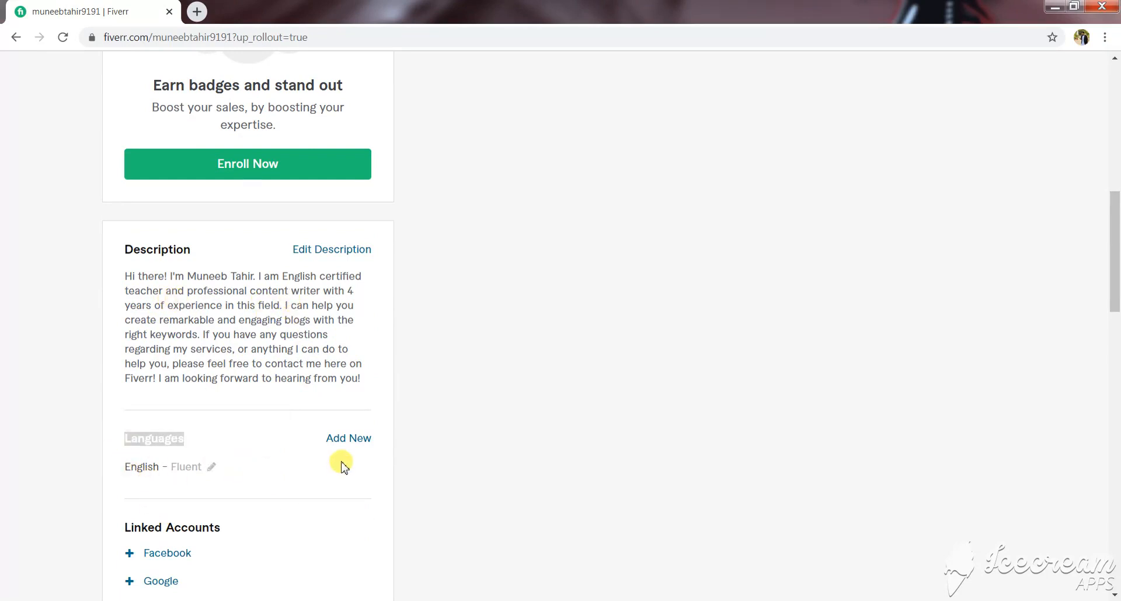
scroll(343, 464, down, 1)
scroll(338, 463, down, 3)
scroll(328, 493, up, 15)
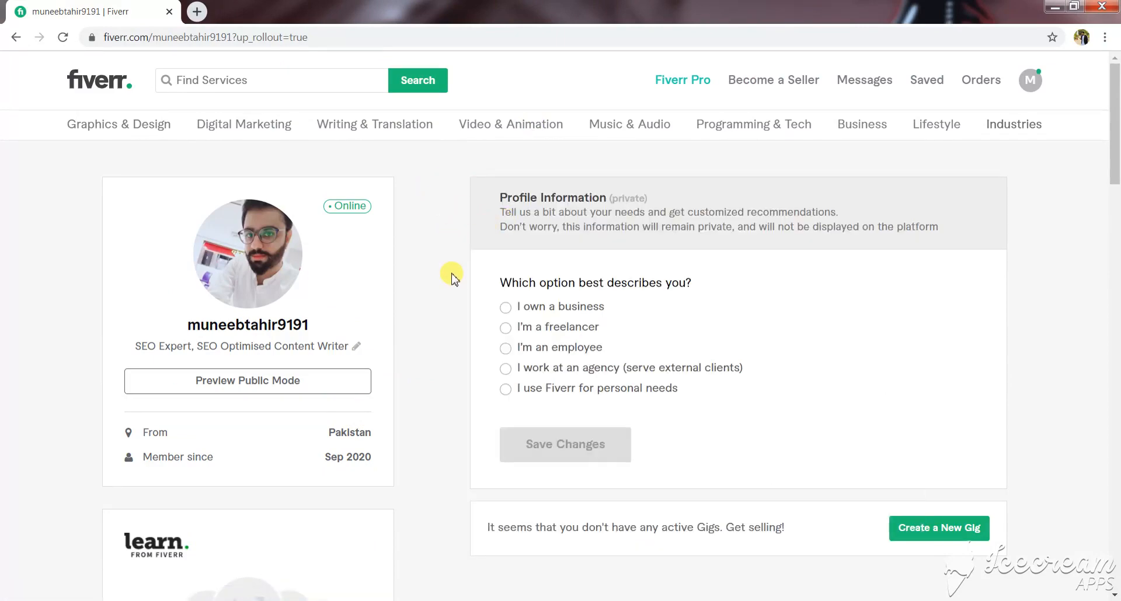
scroll(454, 286, down, 1)
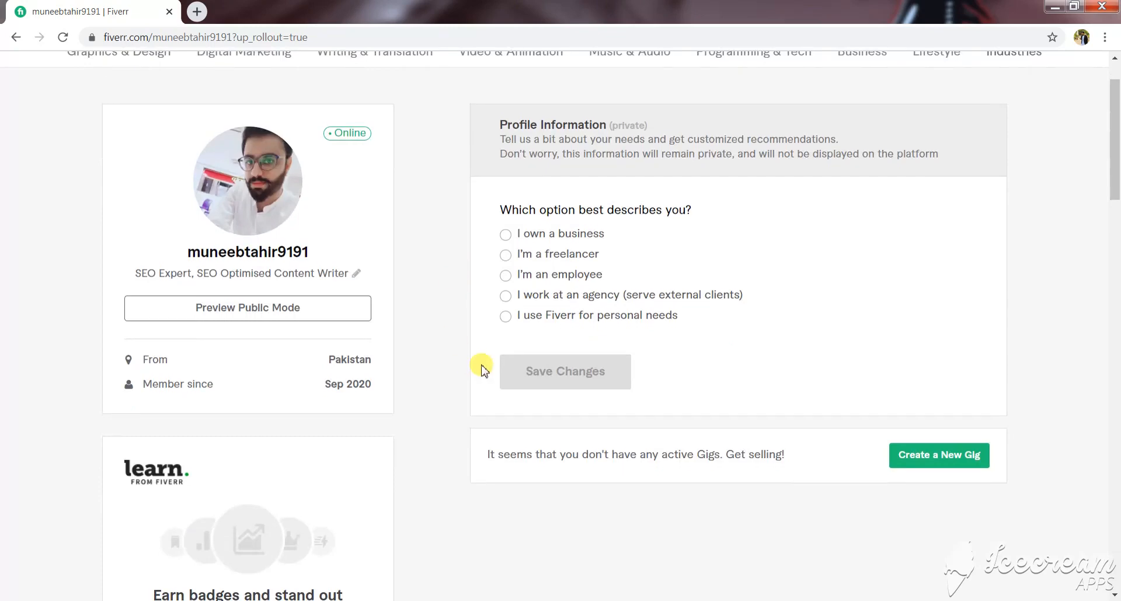
scroll(431, 423, down, 3)
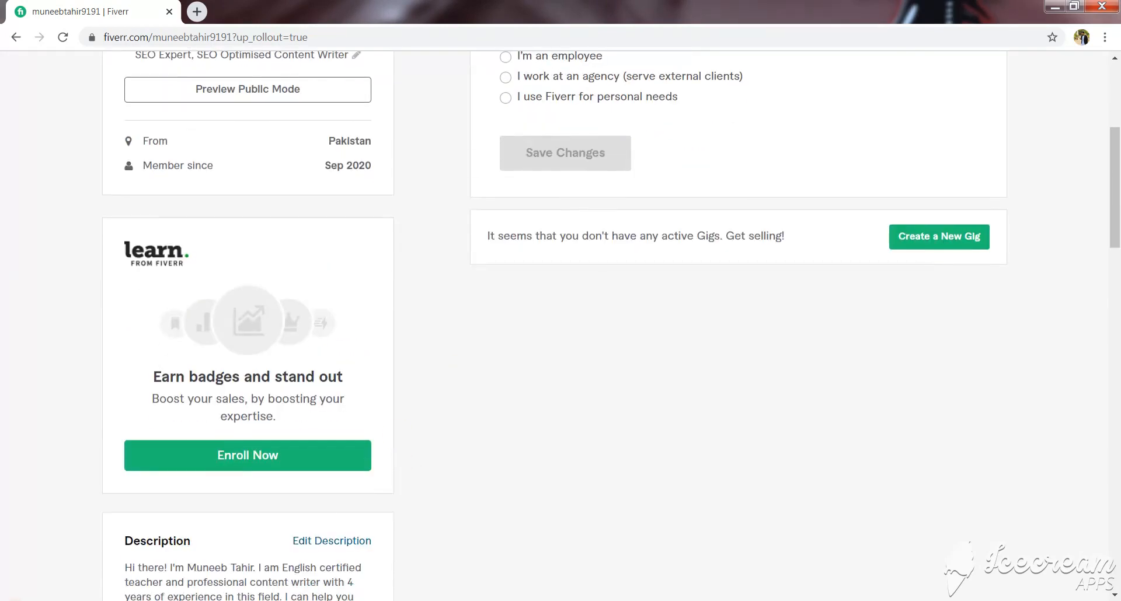